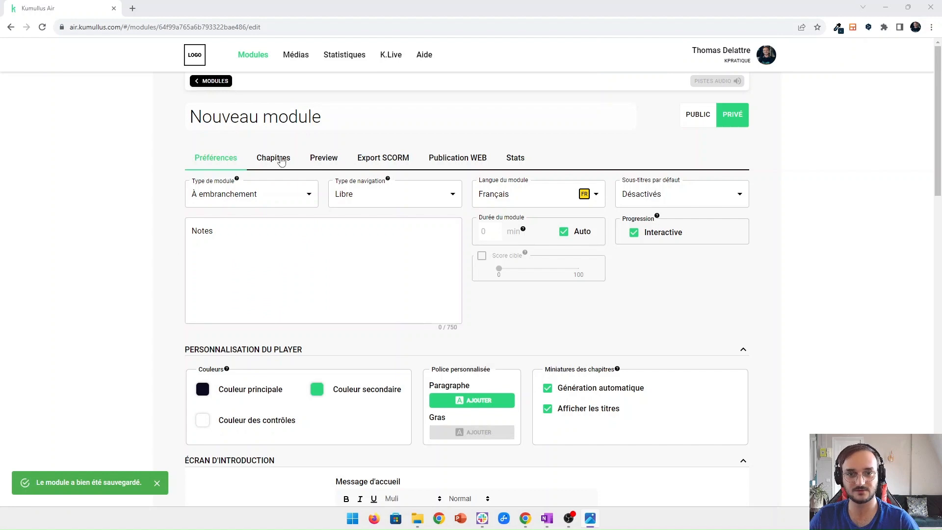
Create the module's first chapter, title it "intro", and return to the chapter diagram
left_click(239, 216)
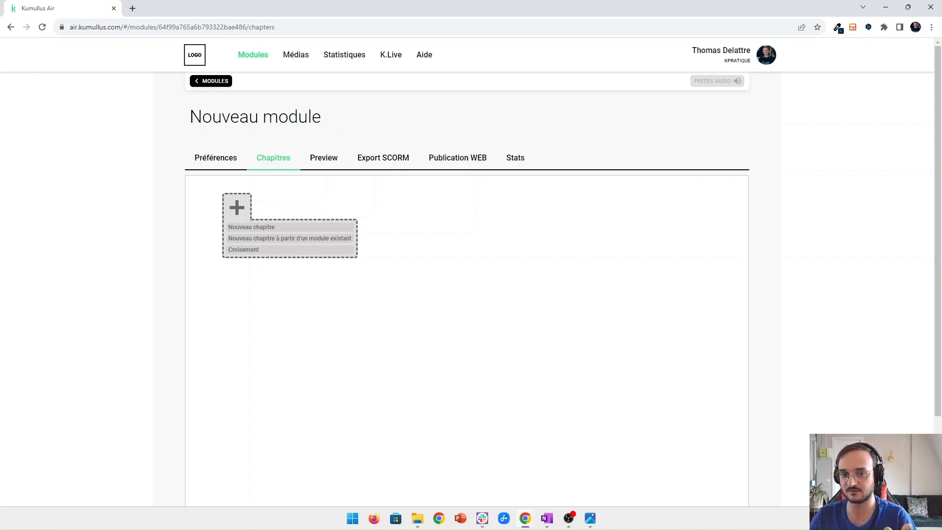
left_click(278, 231)
left_click(256, 223)
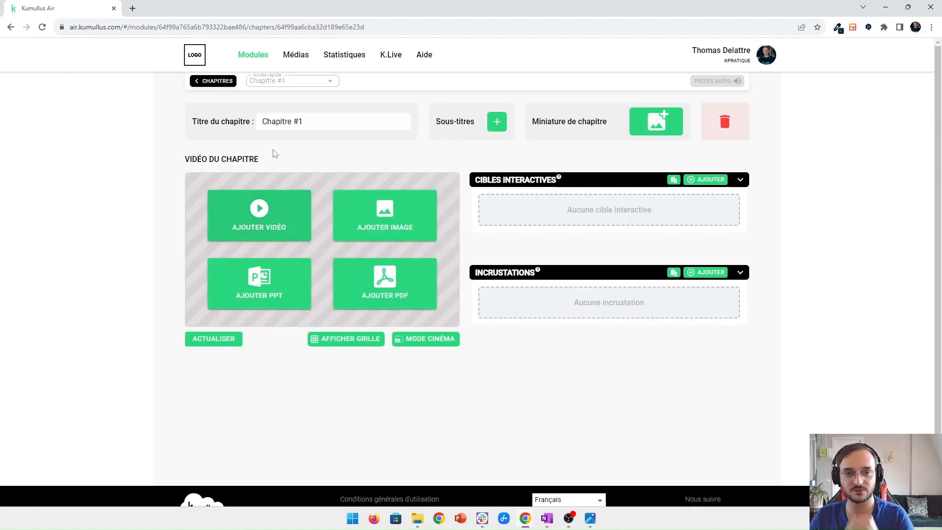
type("intro")
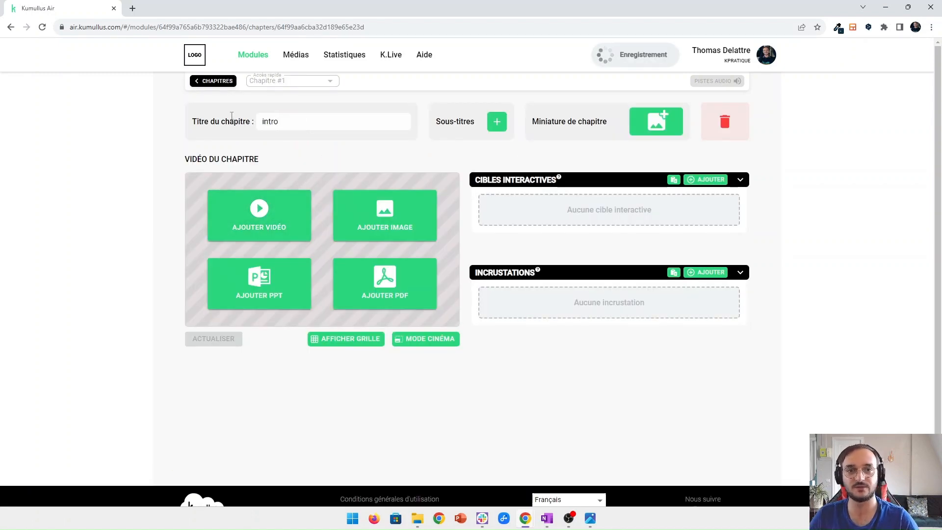
left_click(228, 81)
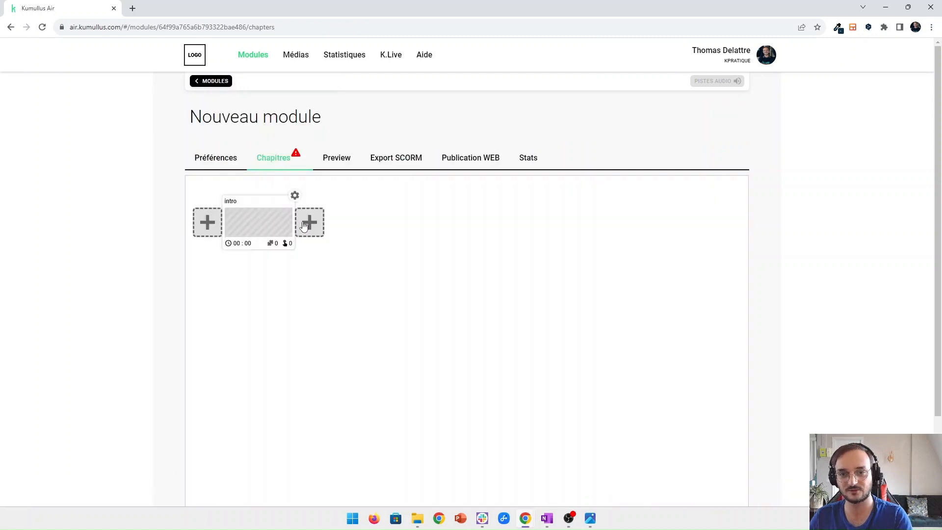
Add a Croisement after the intro chapter and give it a third choice button
left_click(309, 227)
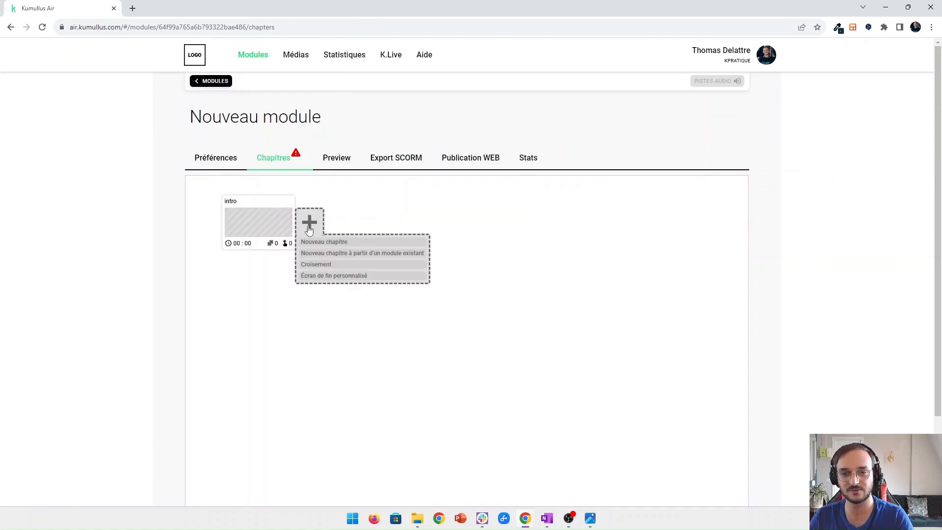
left_click(317, 265)
left_click(854, 287)
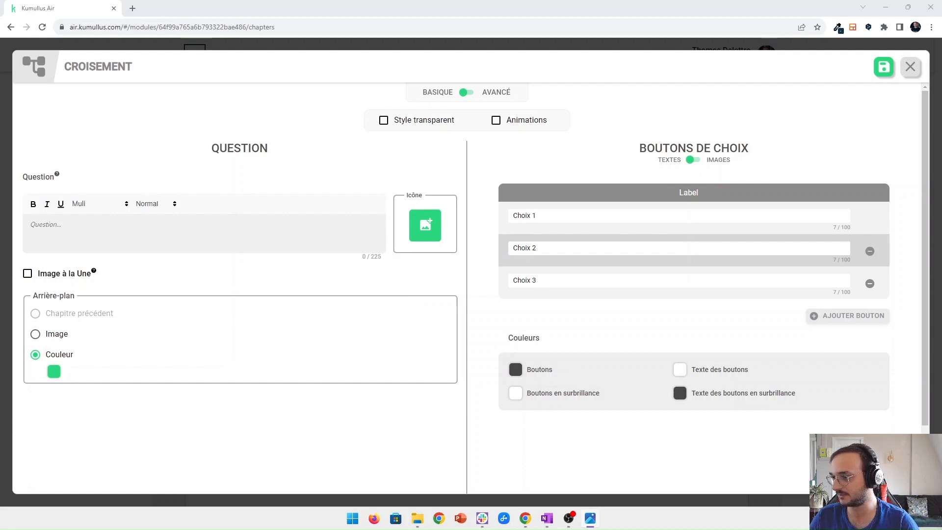
Label the three choice buttons of the Croisement after intro "Entreprise", "Collègues" and "Lieux"
left_click(560, 215)
left_click_drag(559, 214, 503, 222)
type("Entreprise")
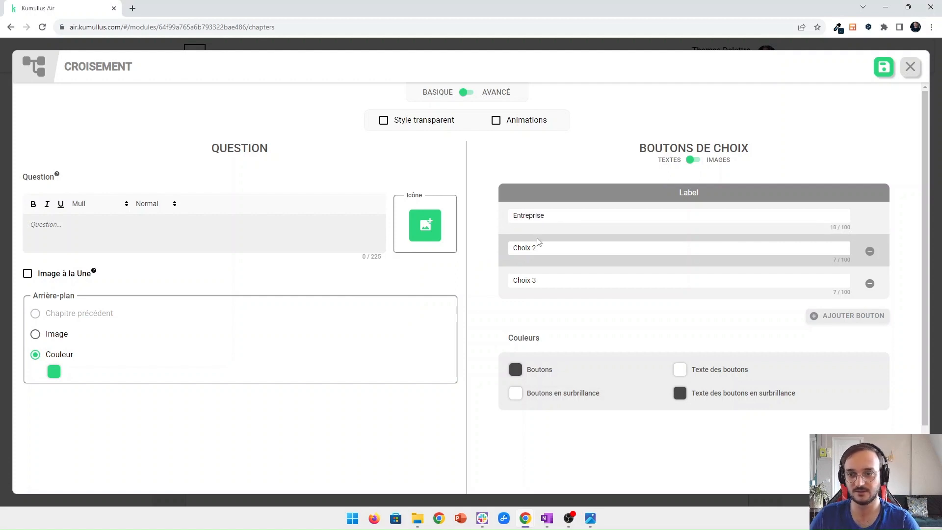
left_click_drag(539, 243, 506, 258)
type("Coll")
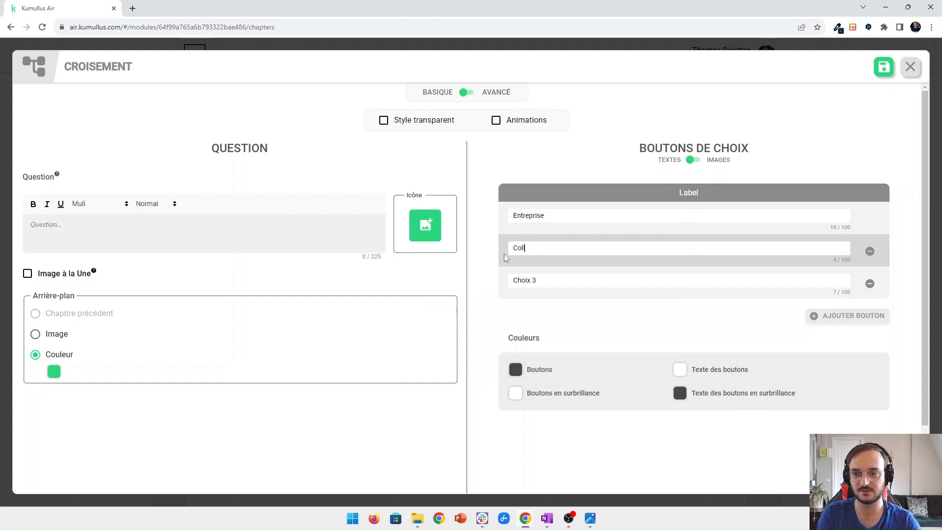
type("ègues")
left_click_drag(537, 280, 501, 286)
type("Lieux")
Enable Style transparent and Animations for the Croisement, enter "Action" as its question, and save it
left_click(384, 120)
left_click(496, 120)
left_click(232, 229)
type("Action")
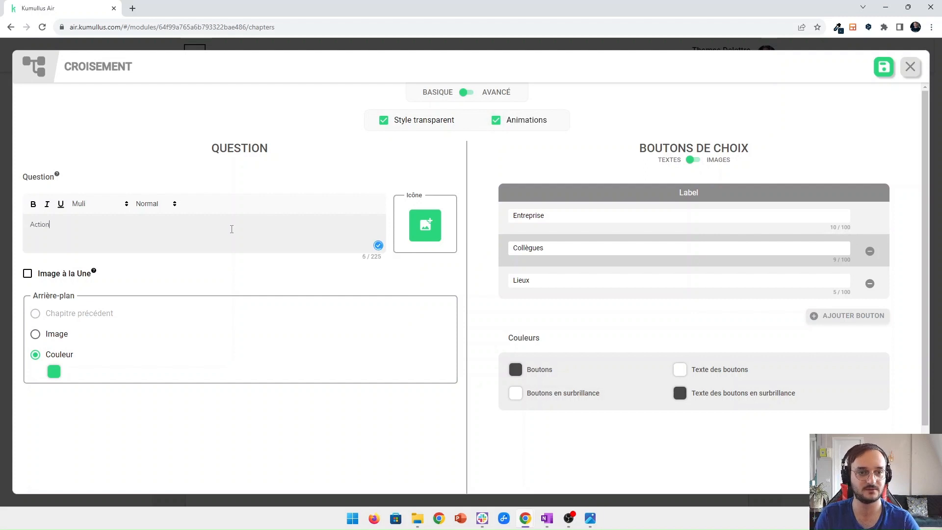
left_click(884, 66)
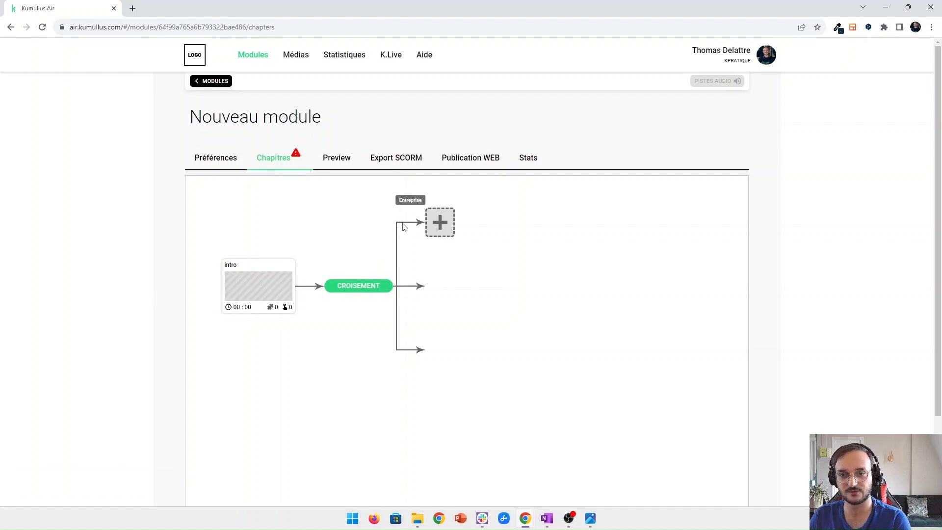
Add a new chapter on the Entreprise branch, title it "valeurs", and return to the chapter diagram
mouse_move(403, 350)
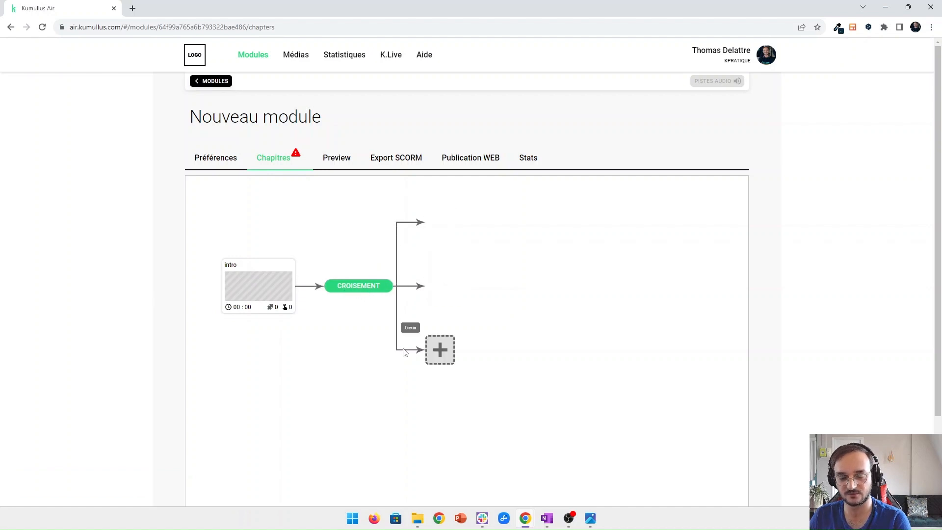
mouse_move(434, 224)
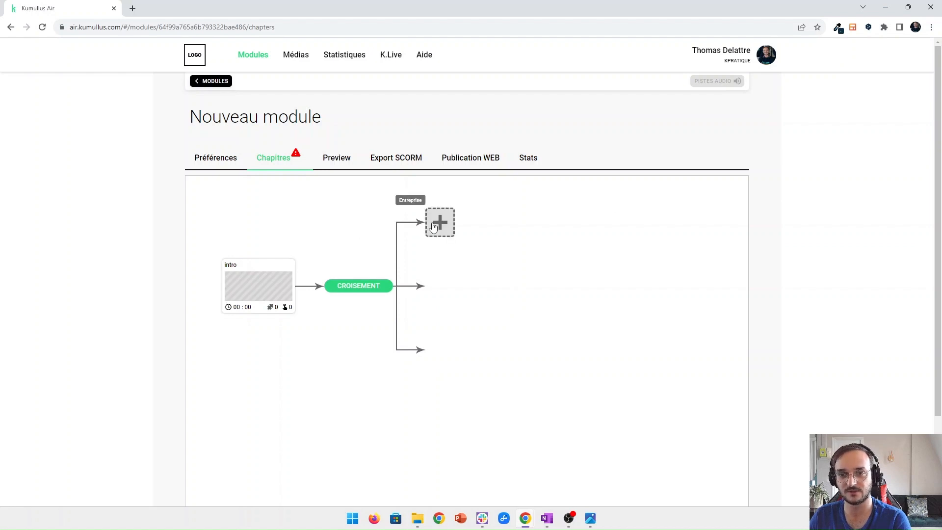
left_click(433, 225)
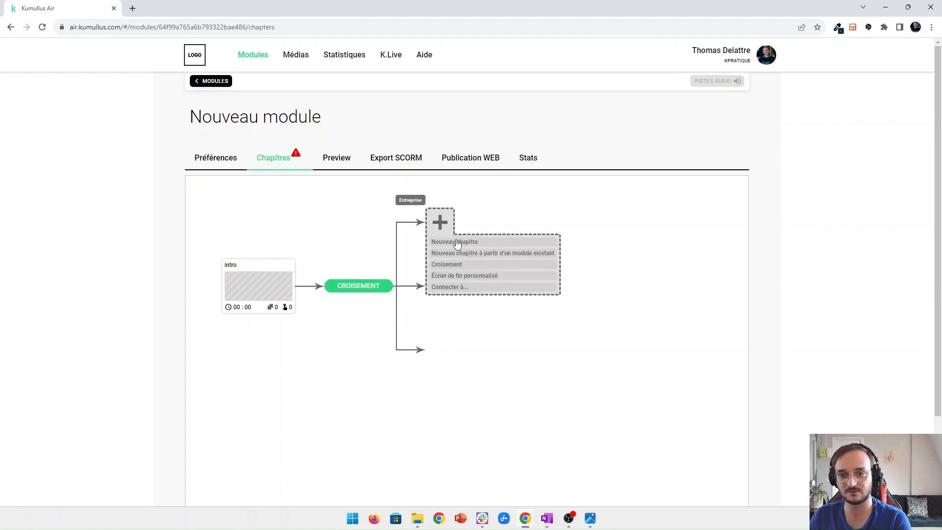
left_click(454, 241)
left_click(444, 215)
left_click(302, 121)
left_click_drag(301, 121, 258, 121)
type("valeurs")
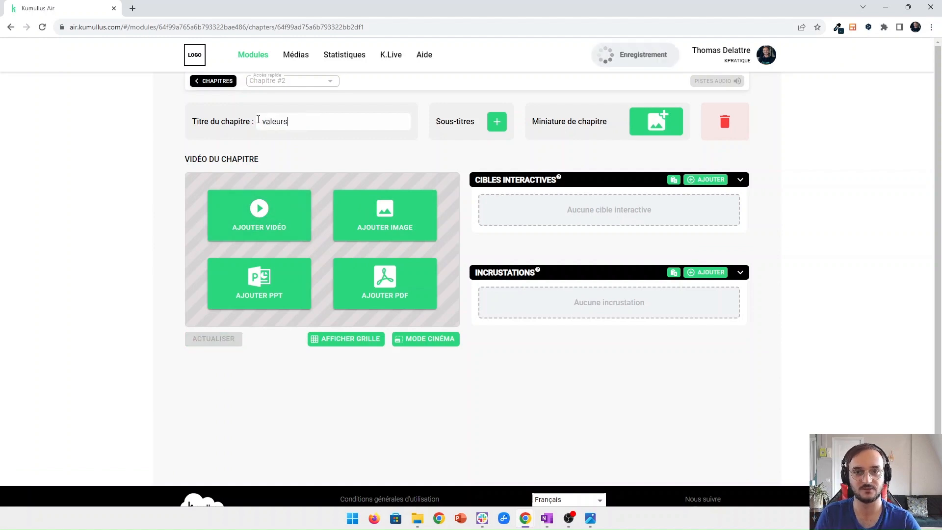
left_click(222, 81)
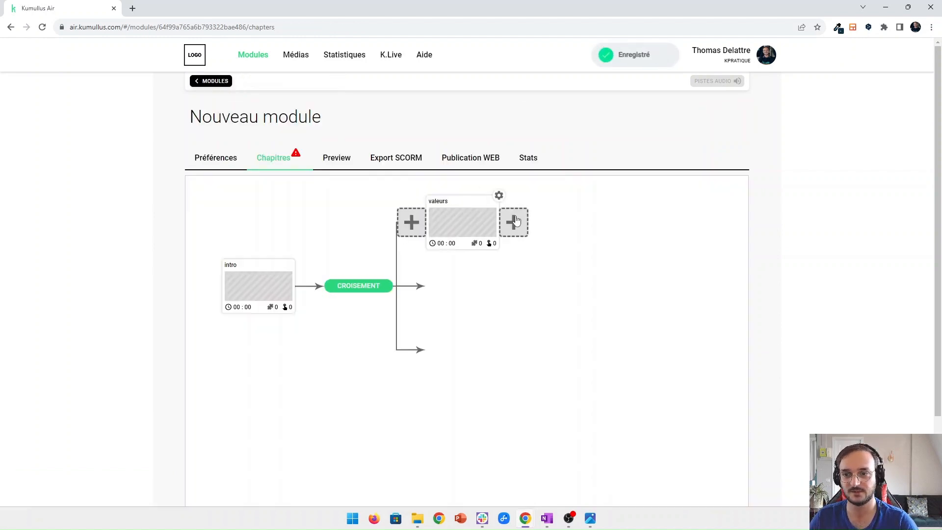
Add a Croisement after the valeurs chapter and give it a third choice button
left_click(513, 223)
left_click(522, 265)
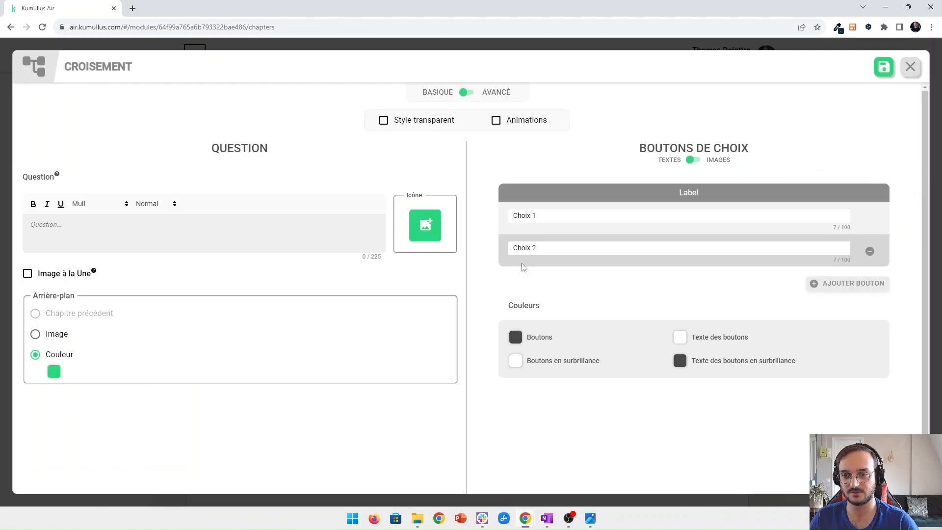
left_click(835, 283)
Label the three choice buttons of the Croisement after valeurs "Collègues", "Lieux" and "Sortir"
left_click_drag(559, 281, 502, 284)
left_click_drag(560, 215, 483, 220)
type("Lieux")
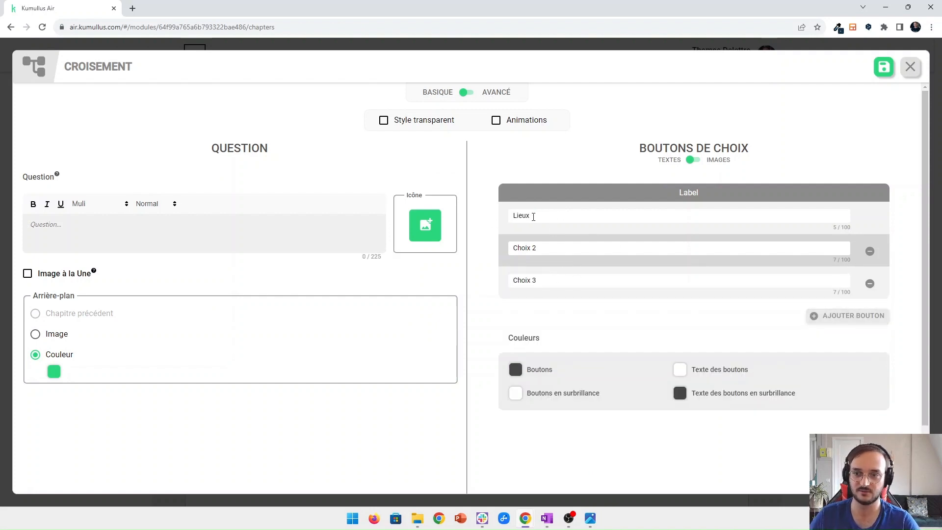
left_click_drag(549, 216, 482, 217)
key("ctrl+c")
key("BackSpace")
left_click(546, 251)
key("ctrl+a")
key("ctrl+v")
left_click(542, 215)
type("Collègues")
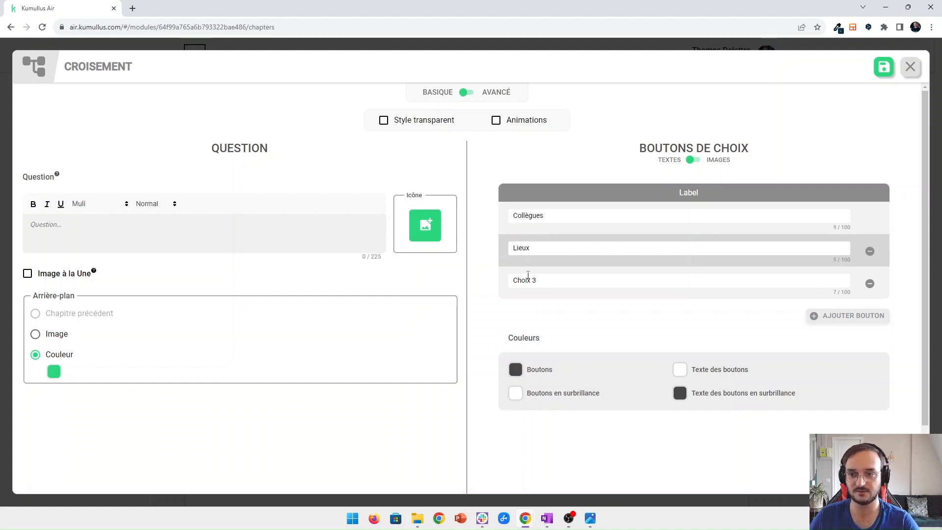
left_click_drag(540, 281, 482, 282)
type("Sortir")
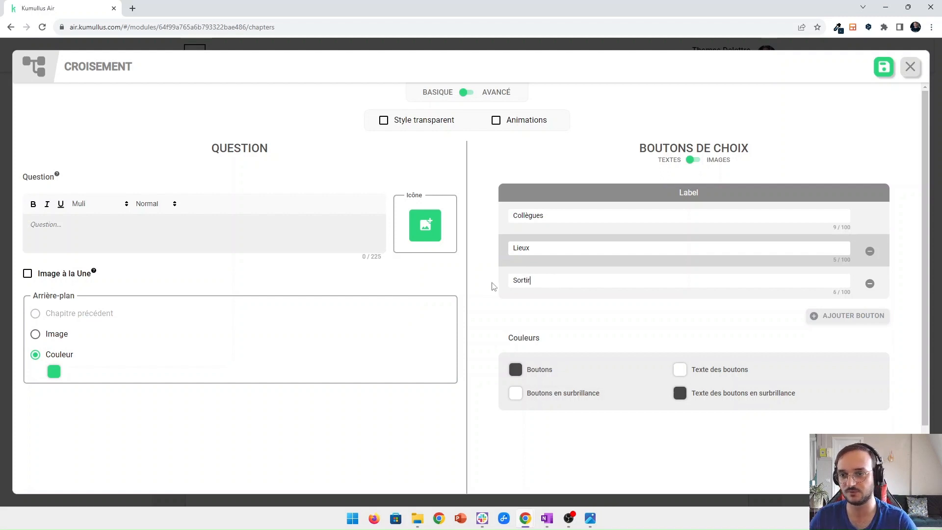
Turn on Style transparent and Animations for the second Croisement, set its question to "action", and save it
left_click(384, 120)
left_click(496, 120)
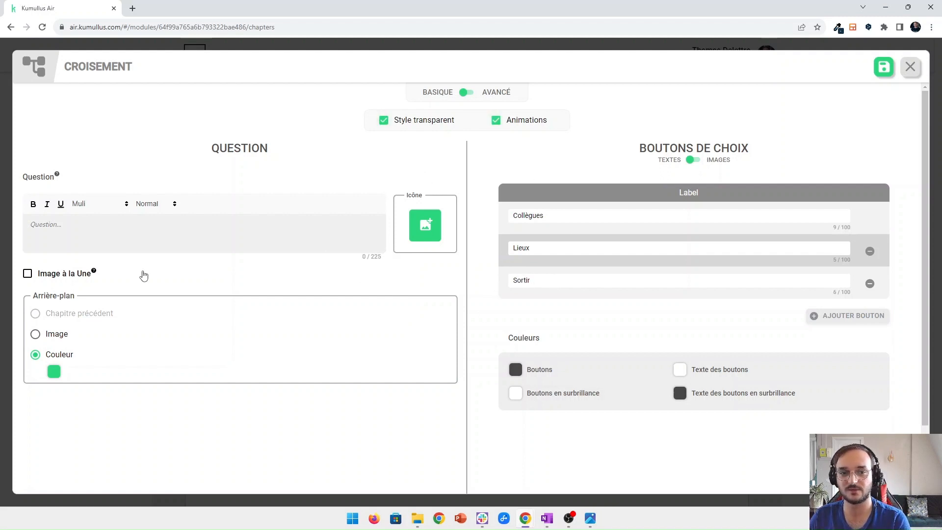
left_click(90, 235)
type("action")
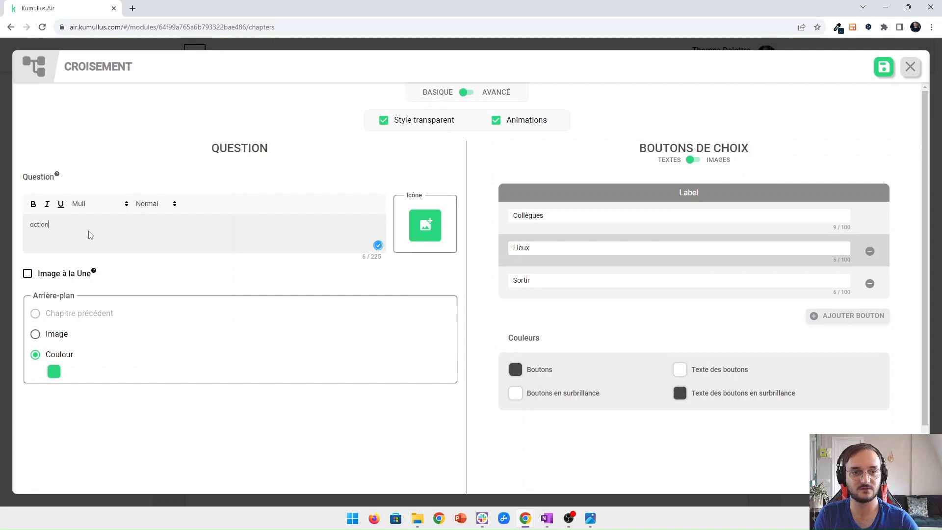
left_click(884, 67)
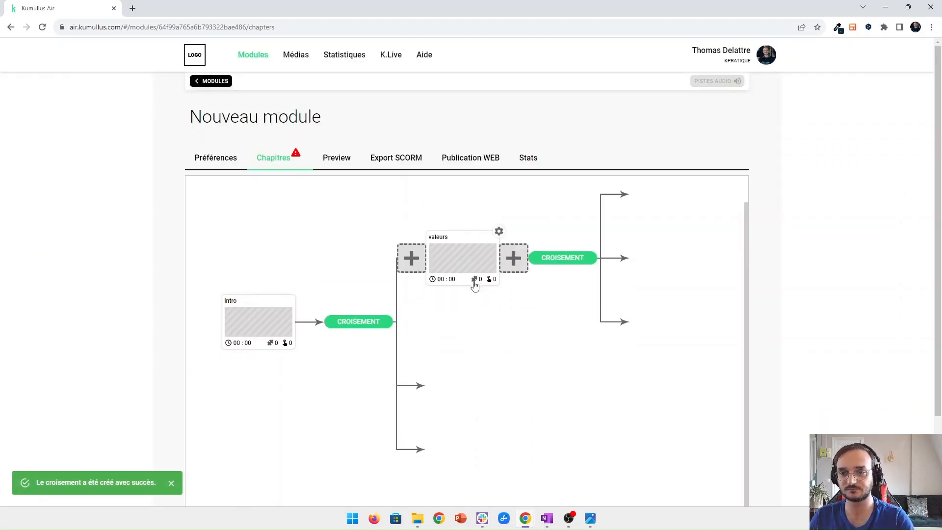
mouse_move(348, 327)
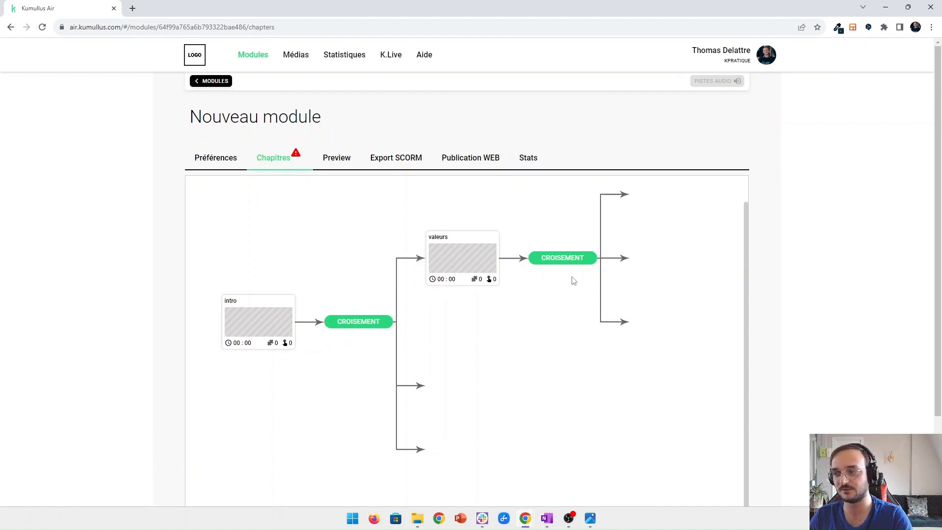
mouse_move(632, 200)
scroll(643, 202, "up", 1)
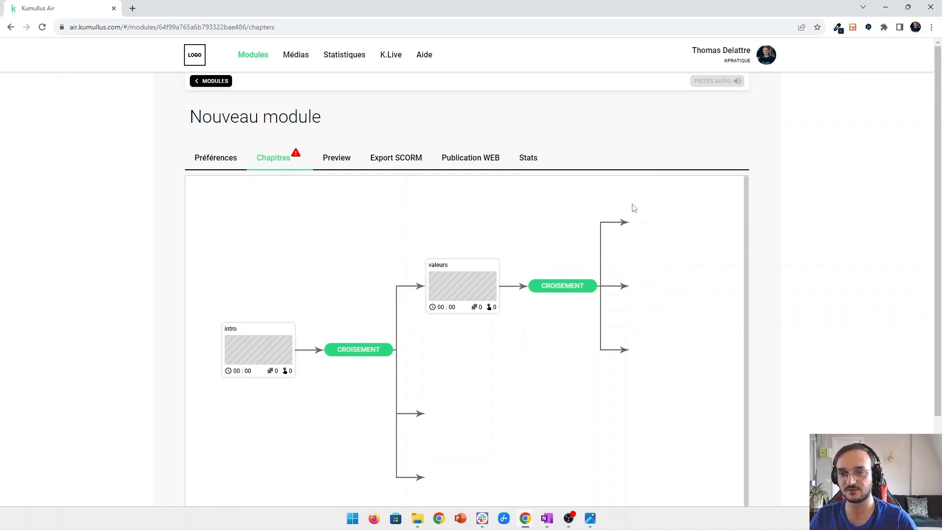
left_click(641, 224)
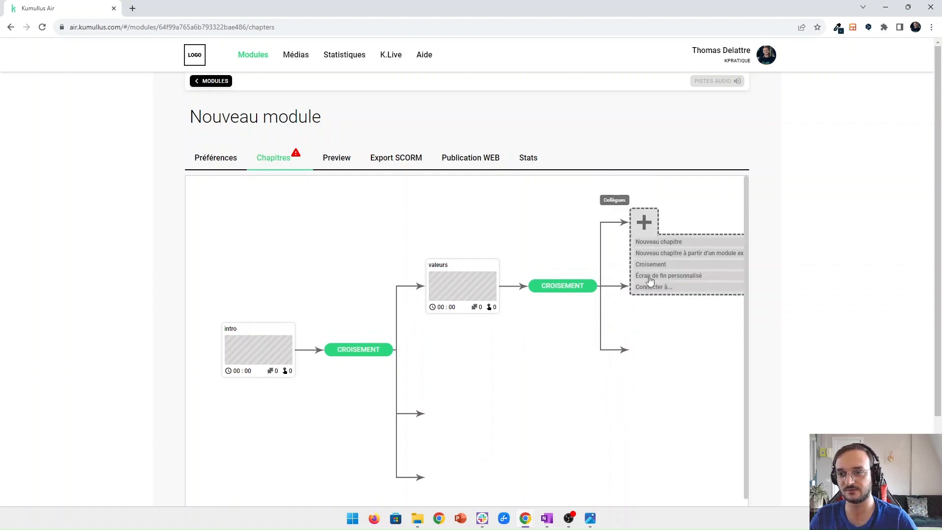
left_click(647, 293)
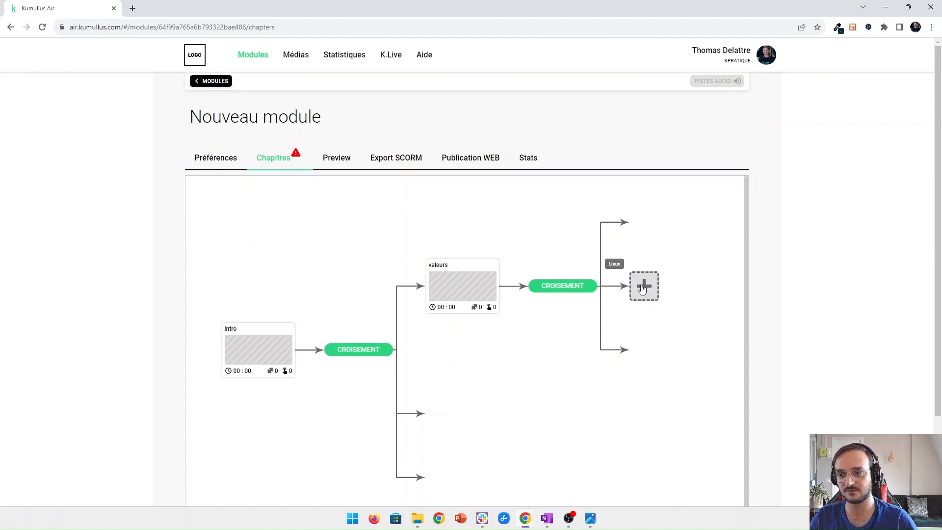
Add a new chapter on both the Collègues and Lieux branches of the Croisement after intro
left_click(443, 413)
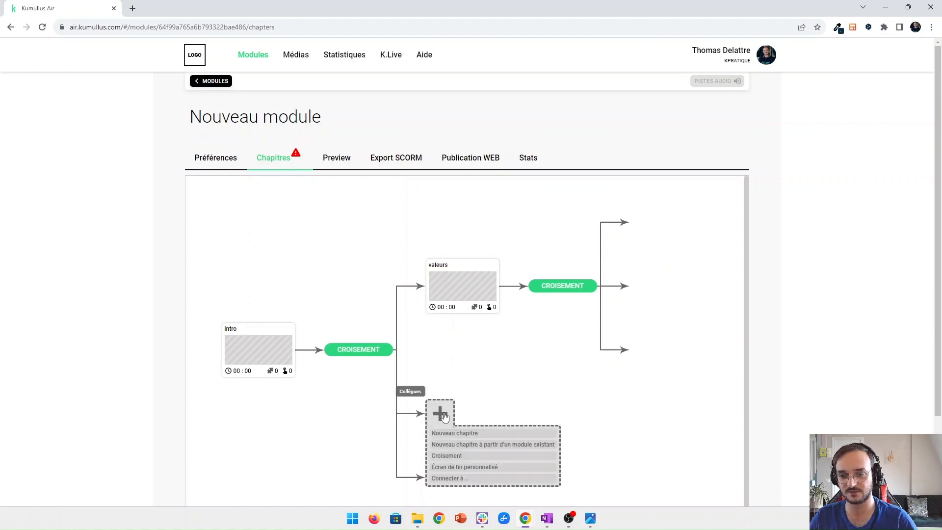
left_click(451, 434)
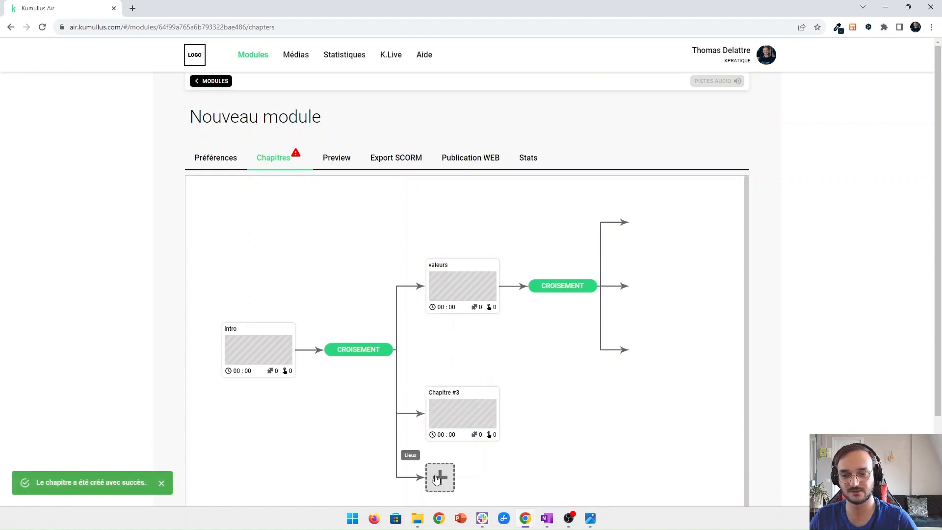
left_click(452, 485)
left_click(454, 497)
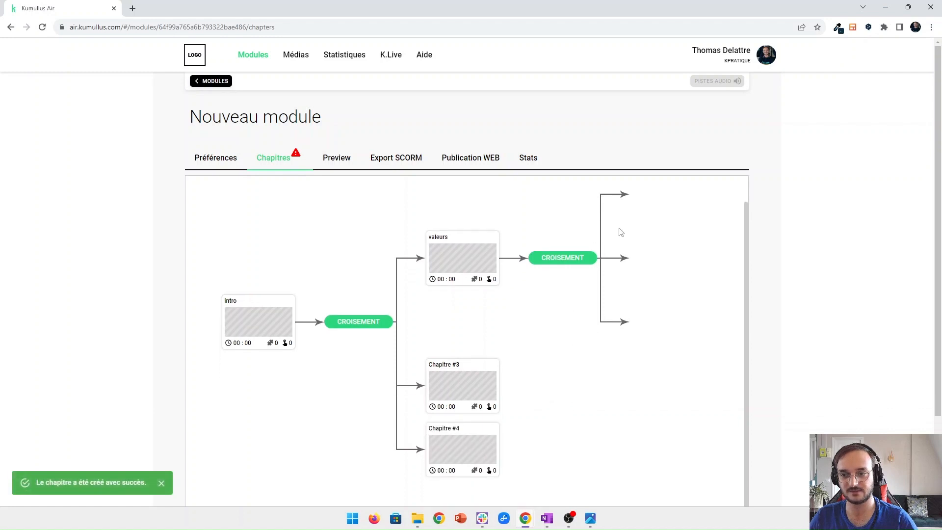
Connect the second Croisement's Collègues branch to Chapitre #3 and its Lieux branch to Chapitre #4, and check the Collègues link
left_click(644, 222)
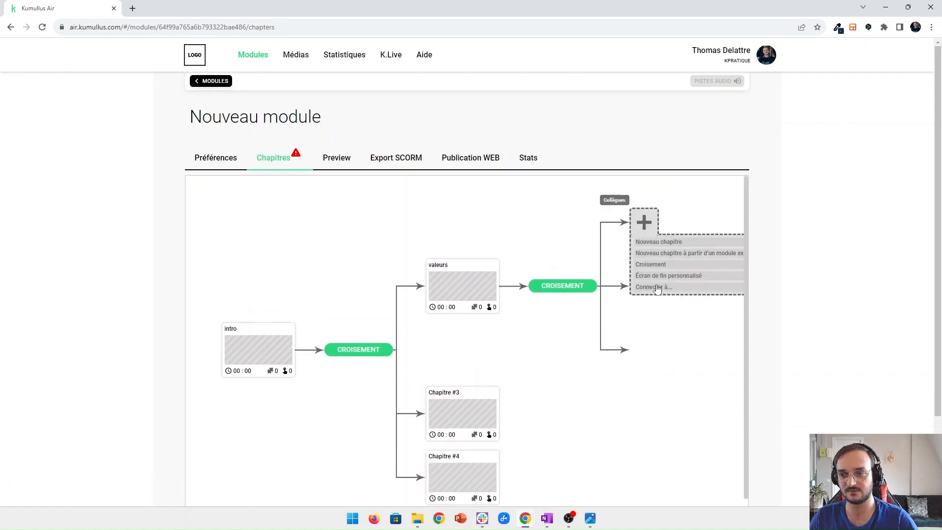
left_click(655, 288)
left_click(443, 423)
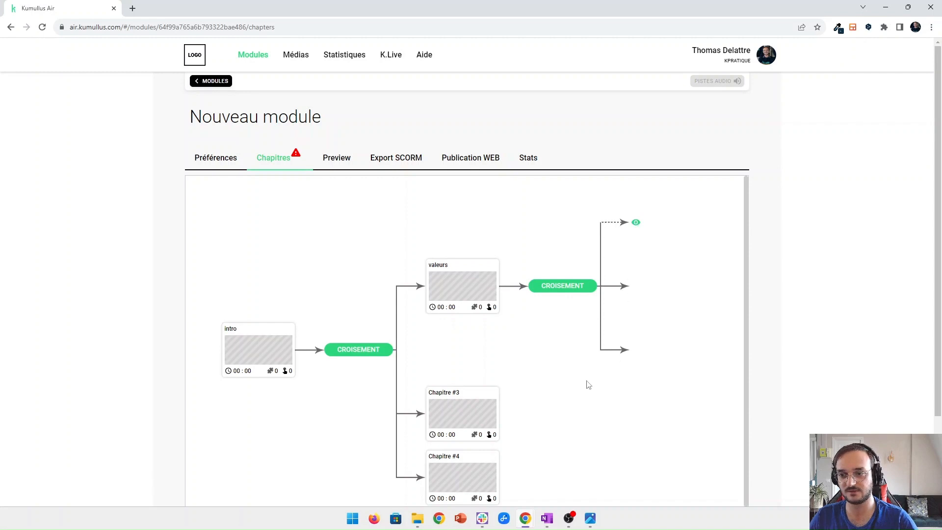
scroll(633, 267, "down", 1)
left_click(644, 258)
left_click(649, 324)
left_click(448, 452)
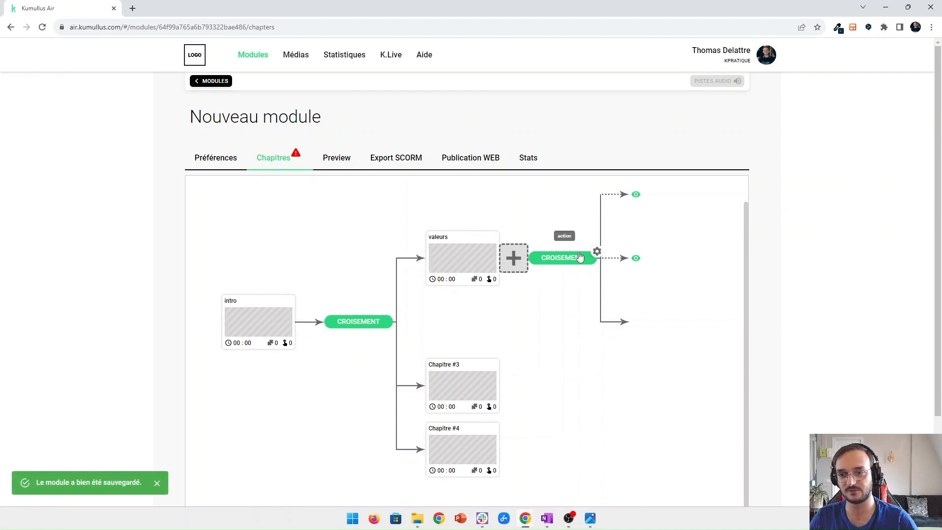
left_click(636, 195)
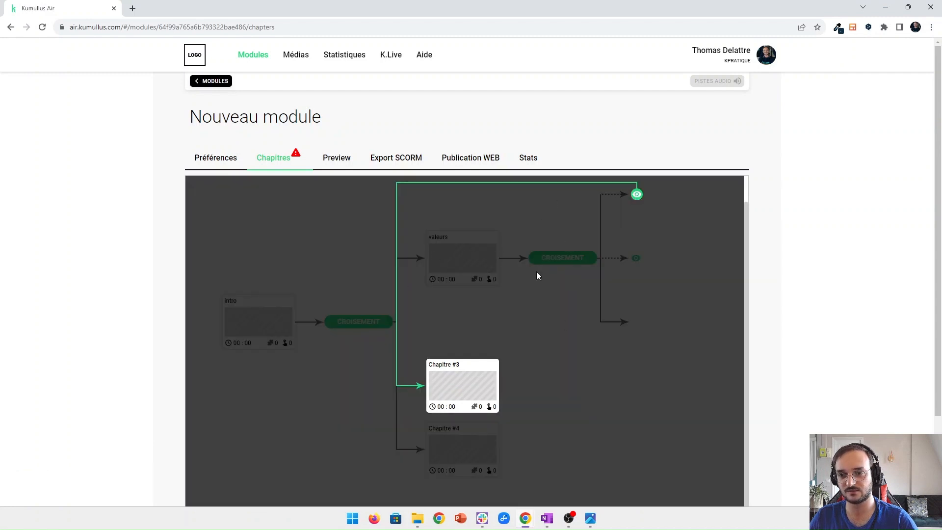
left_click(622, 340)
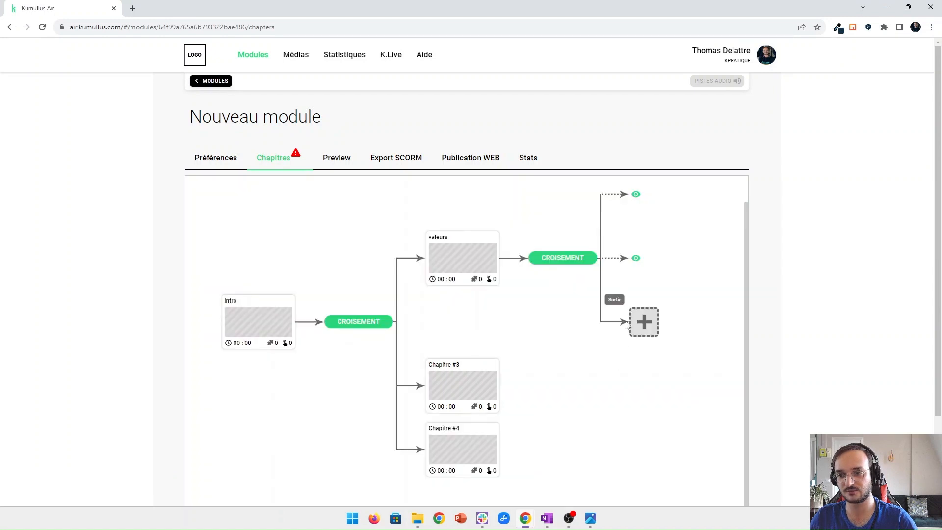
Add a custom end screen on the Sortir branch of the second Croisement, titled "Merci d'avoir suivi cet onboarding"
left_click(638, 322)
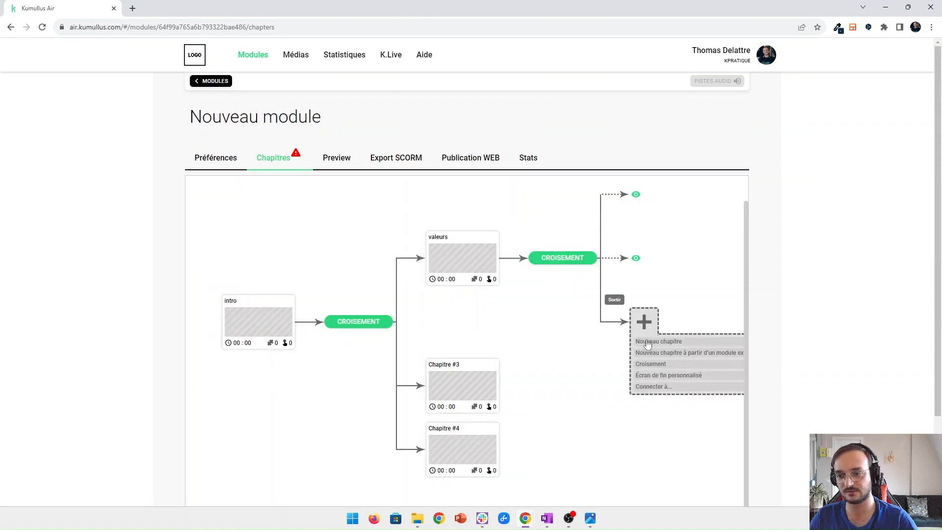
left_click(662, 376)
left_click(441, 200)
type("Merci d'avoir suivi")
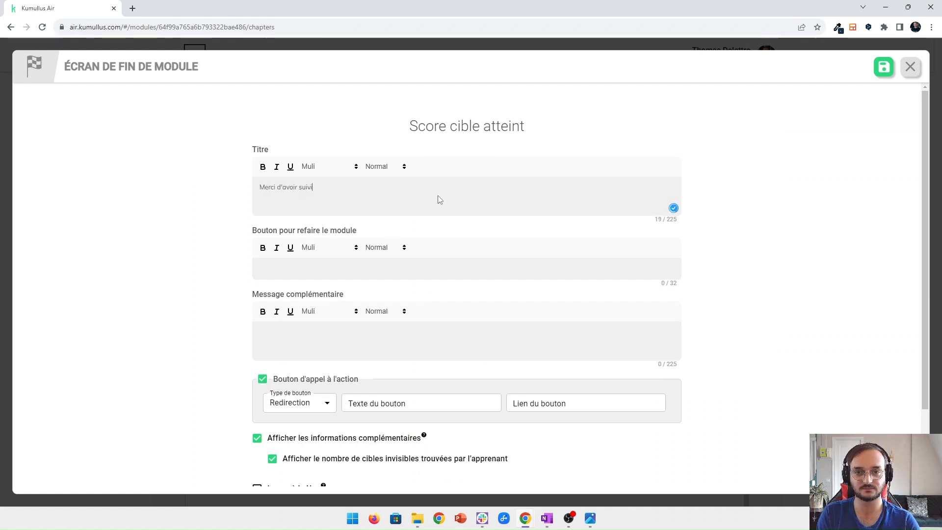
type(" cette formatio")
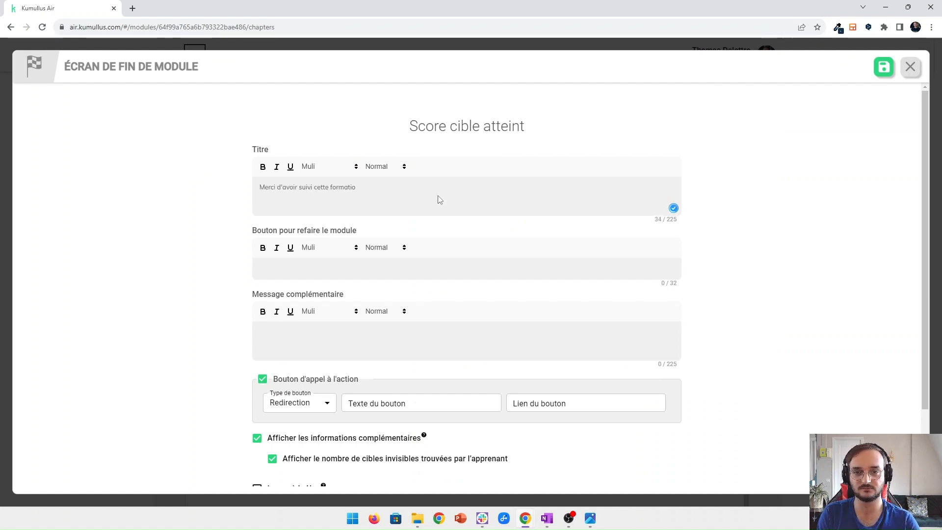
key("BackSpace")
key("BackSpace")
type("onboarding")
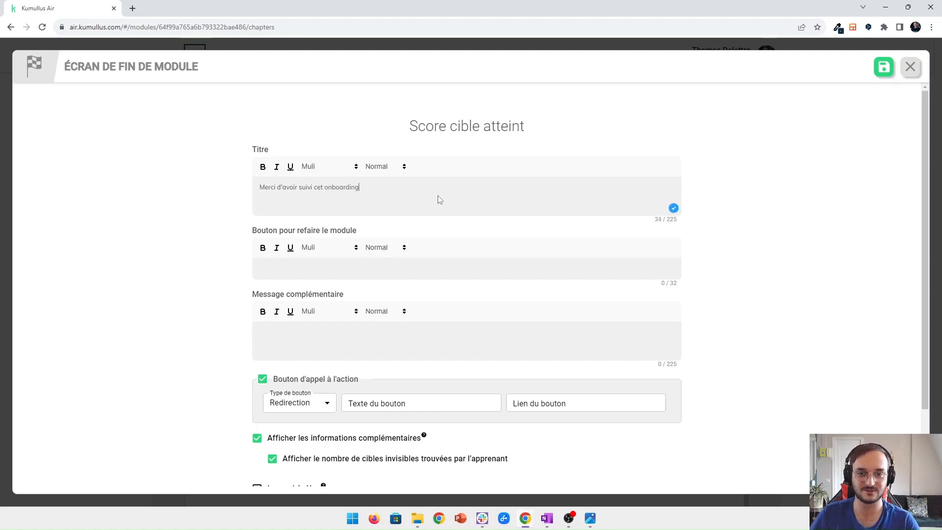
Turn on Image à la Une, Bannière and Image en arrière-plan for the end screen
scroll(429, 230, "down", 2)
left_click(258, 403)
scroll(258, 417, "down", 5)
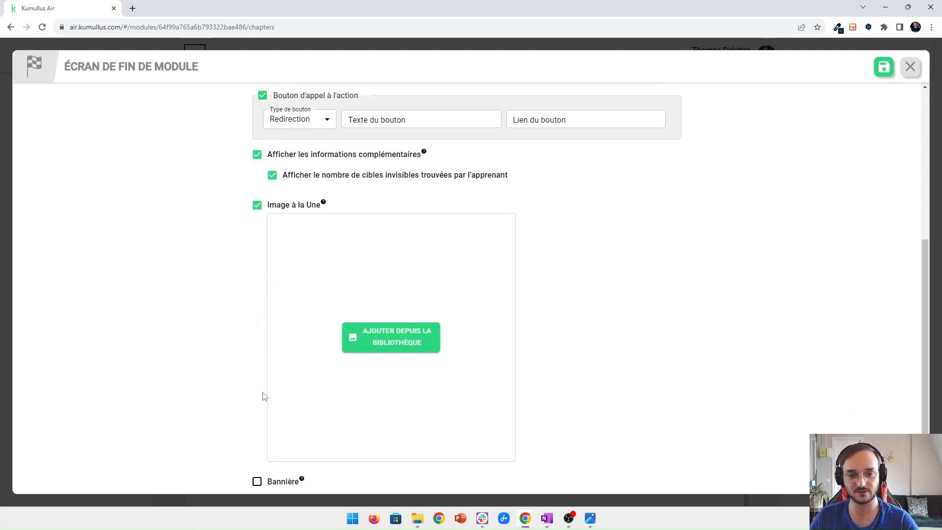
left_click(259, 441)
scroll(261, 454, "down", 2)
left_click(257, 460)
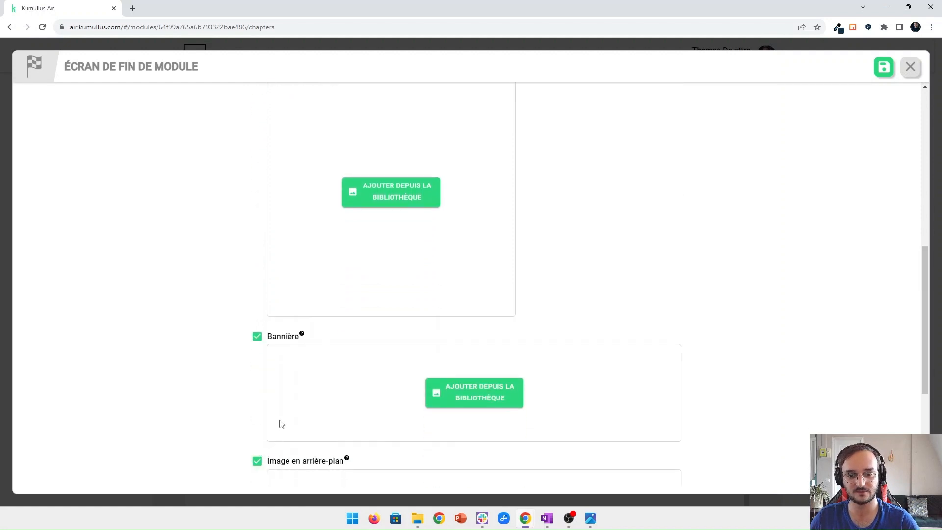
Use end image square.png from the media library as the end screen's Image à la Une
scroll(273, 429, "up", 3)
left_click(350, 344)
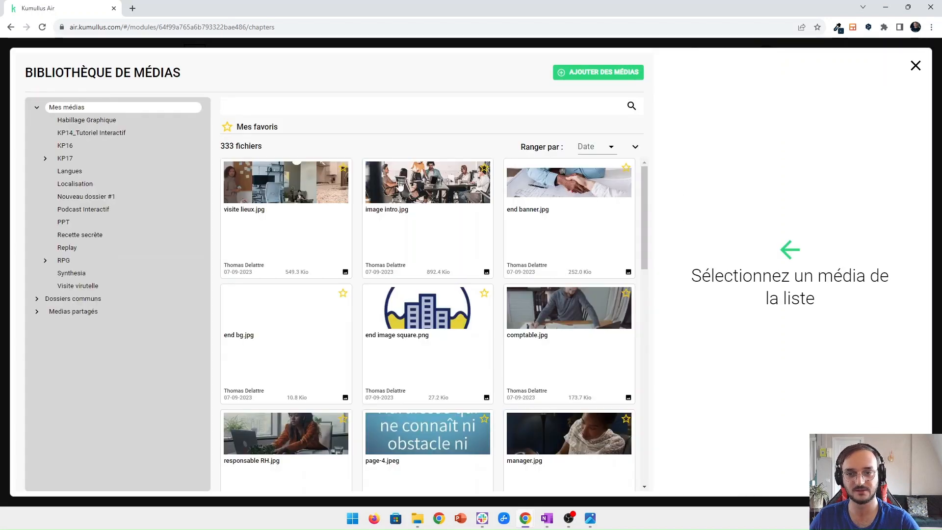
left_click(417, 309)
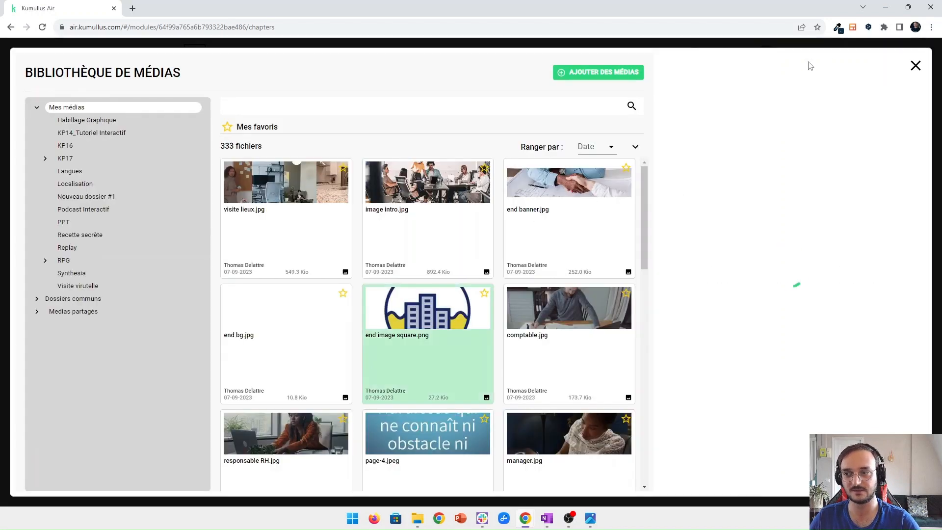
left_click(811, 100)
scroll(373, 265, "down", 6)
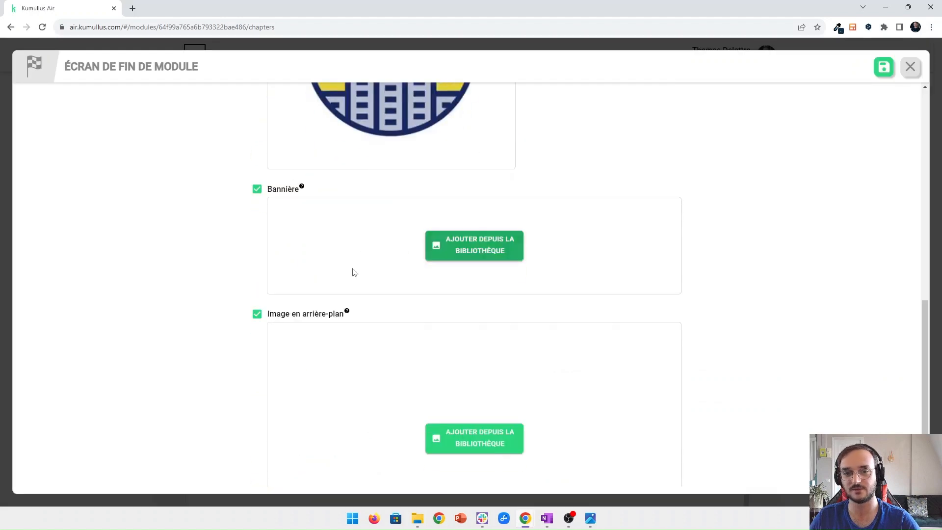
Set the end screen's banner to end banner.jpg and its background image to end bg.jpg from the media library
left_click(457, 248)
left_click(537, 225)
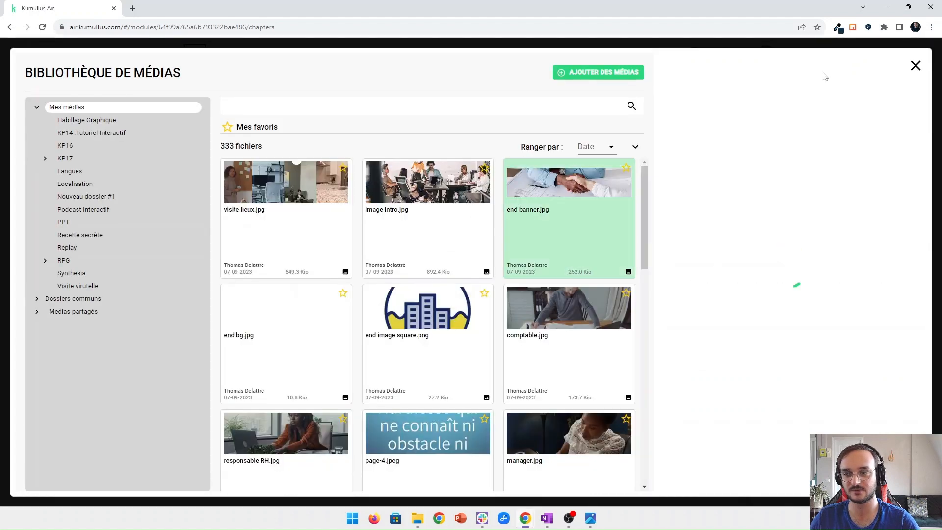
left_click(844, 90)
scroll(602, 255, "down", 2)
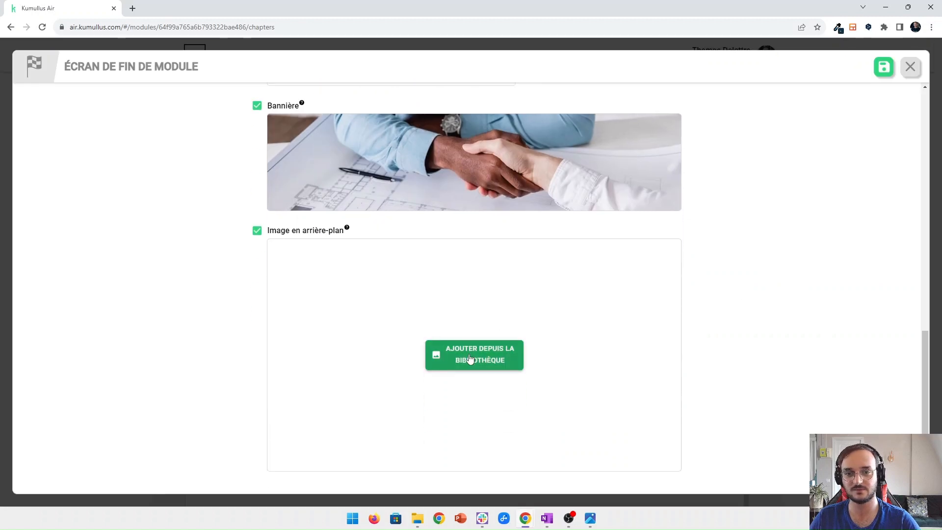
left_click(473, 357)
left_click(259, 358)
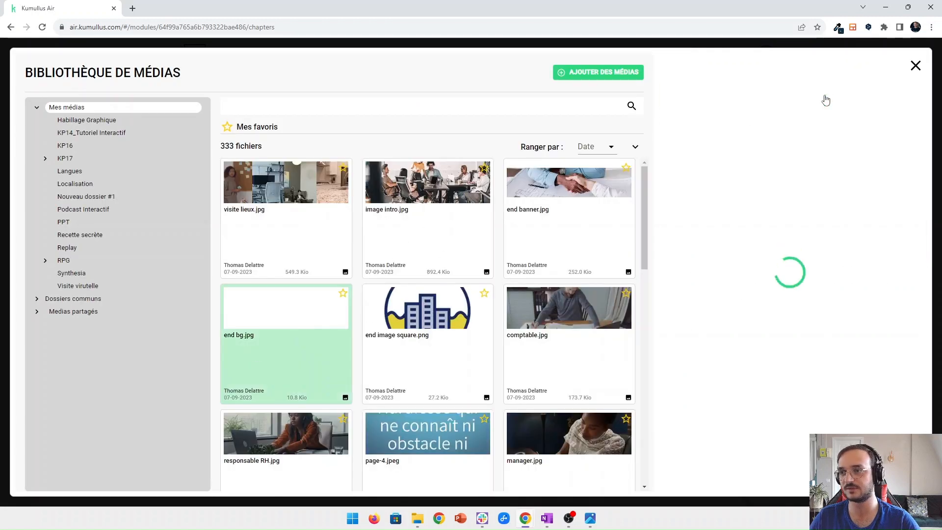
left_click(824, 96)
scroll(784, 287, "up", 5)
scroll(784, 287, "up", 3)
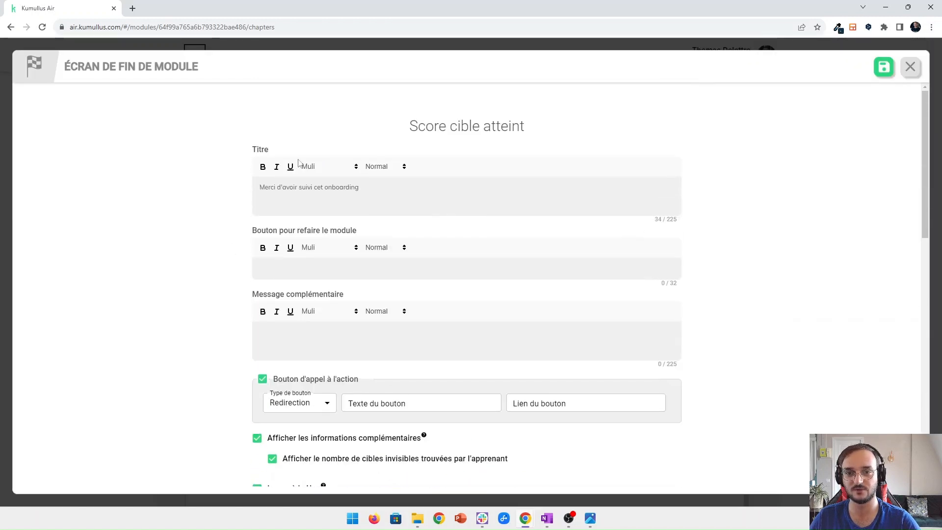
Set the end screen's text for the redo-module button to "revoir l'onboarding" and try to save it
left_click(884, 67)
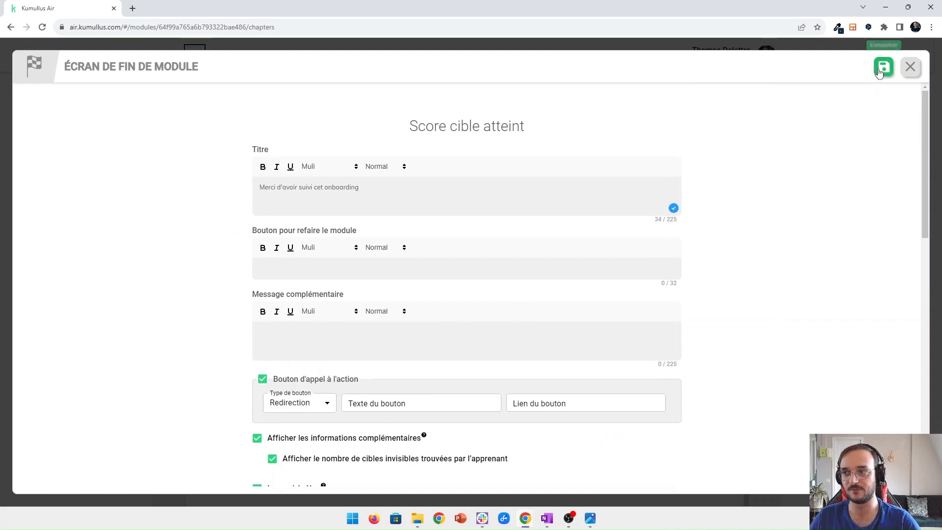
scroll(458, 270, "down", 4)
scroll(288, 353, "up", 4)
left_click(355, 267)
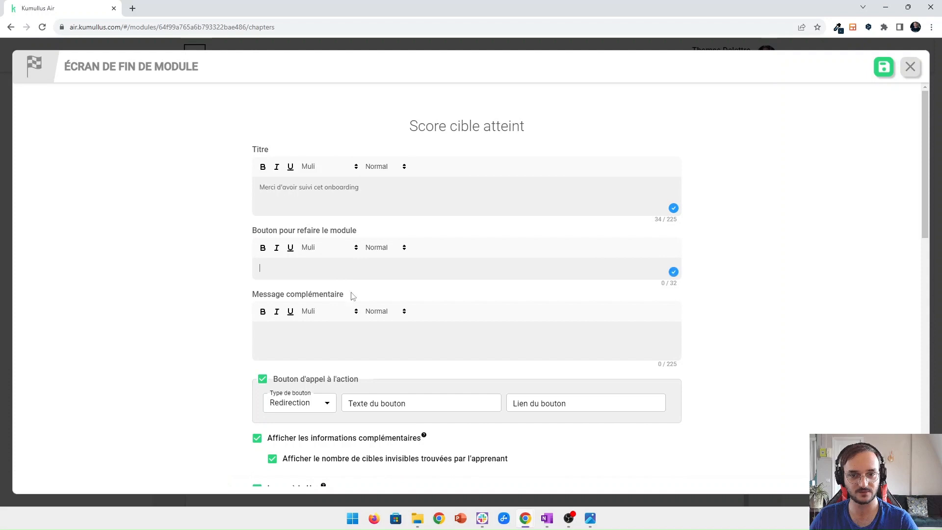
type("revoir l'onboarding")
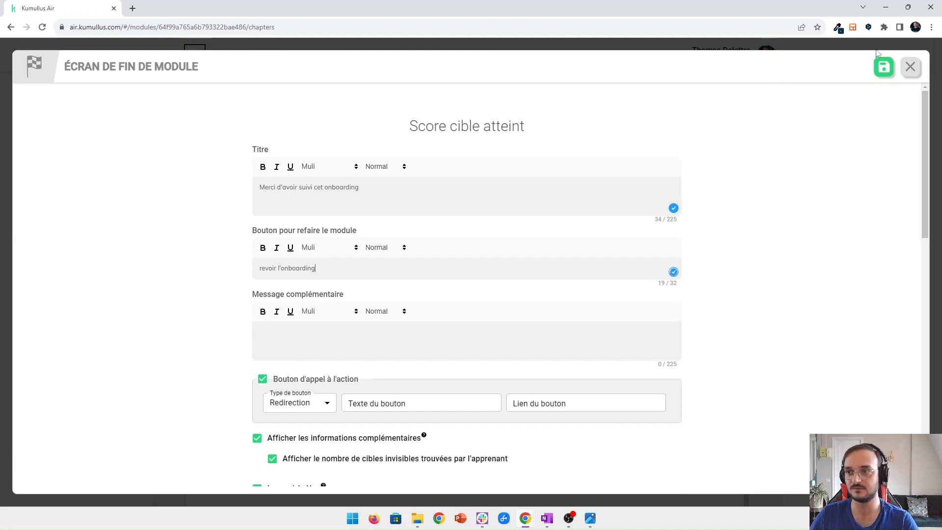
left_click(883, 67)
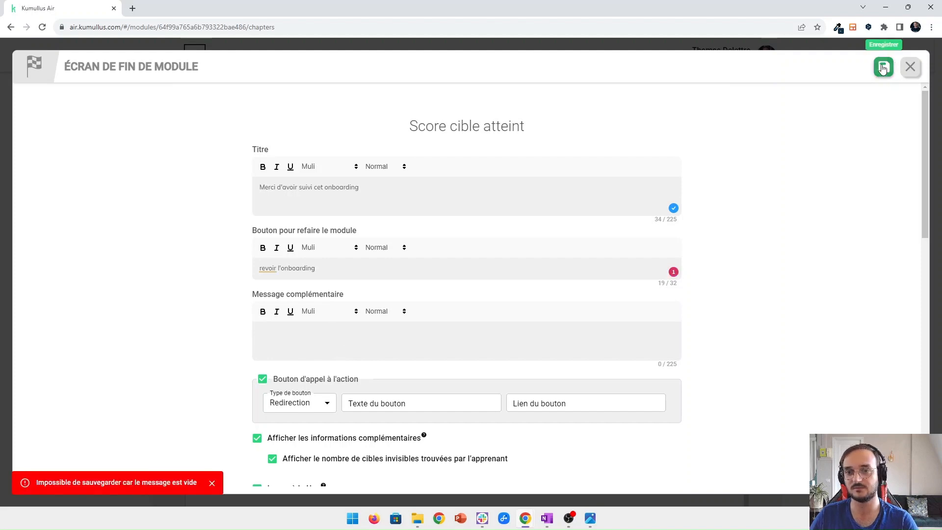
Turn off Bouton d'appel à l'action, enter a Message complémentaire starting "N'hésitez pas à télécharger votre livret", and save the end screen
scroll(512, 308, "down", 5)
scroll(617, 292, "up", 8)
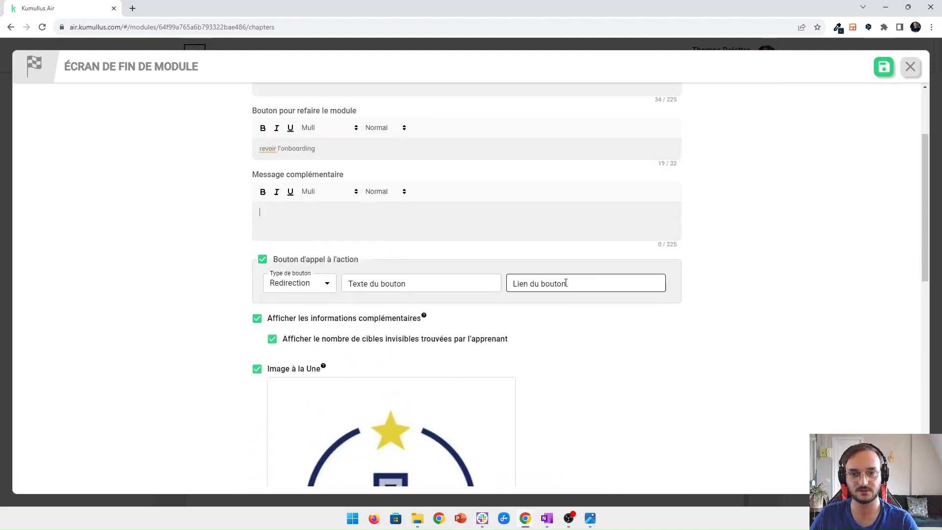
left_click(308, 259)
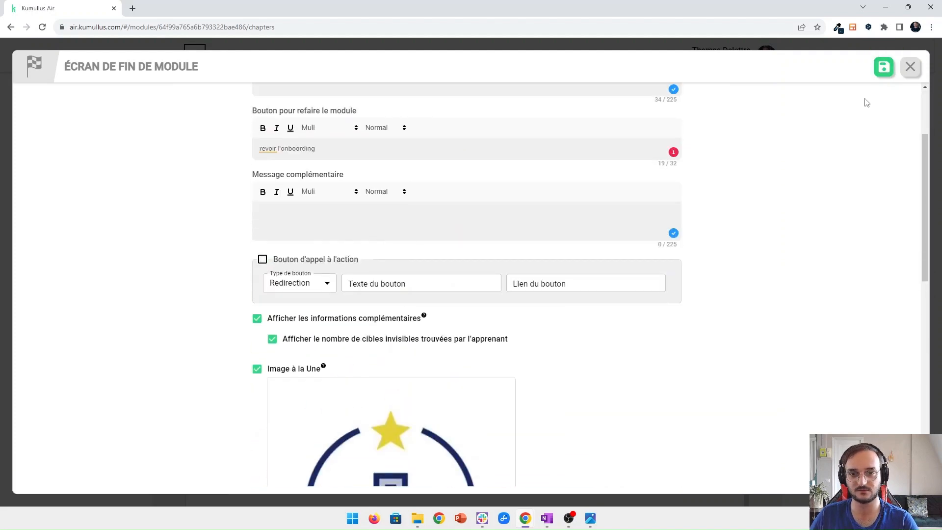
left_click(884, 67)
left_click(466, 225)
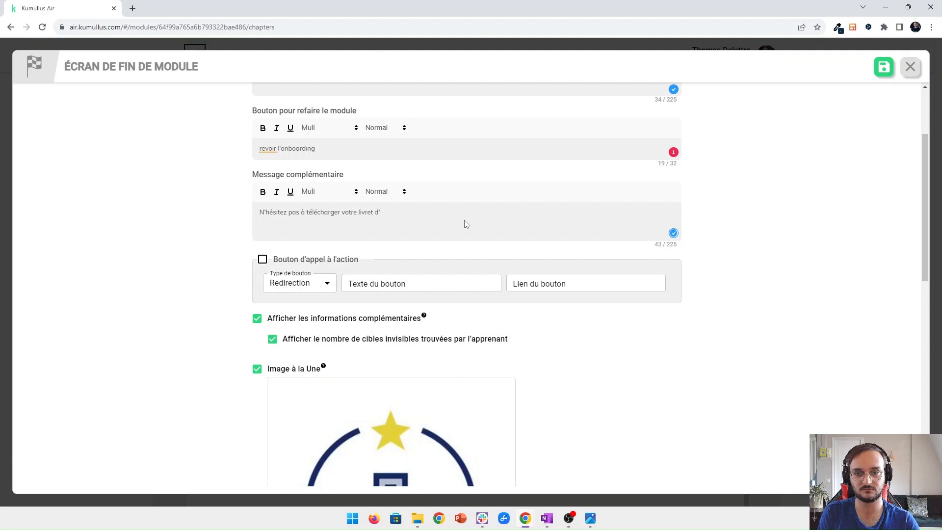
left_click(884, 67)
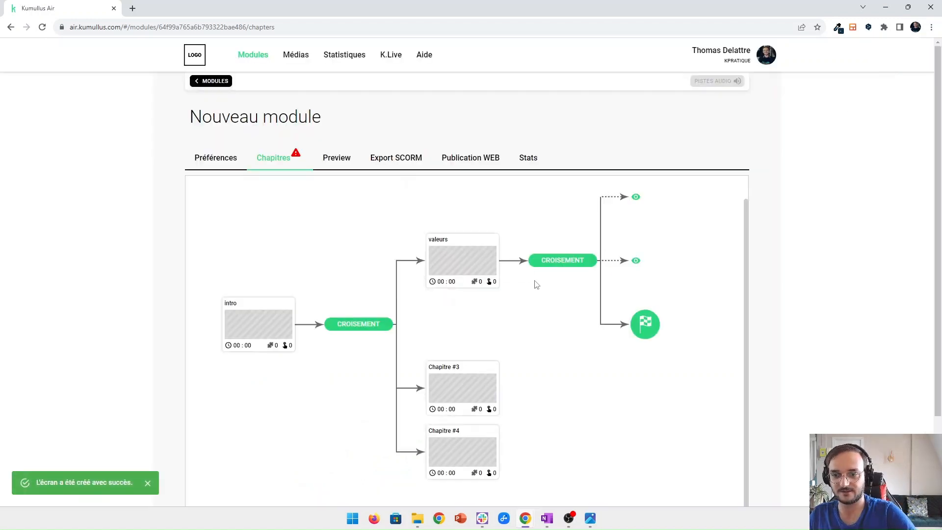
Delete Chapitre #3 and Chapitre #4 from the Collègues and Lieux branches of the Croisement after intro
scroll(319, 295, "down", 1)
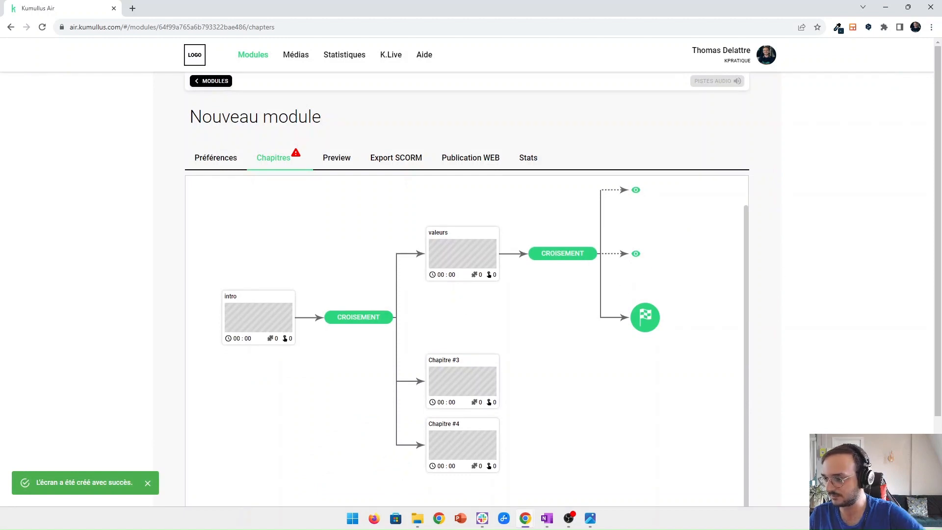
key("alt+Tab")
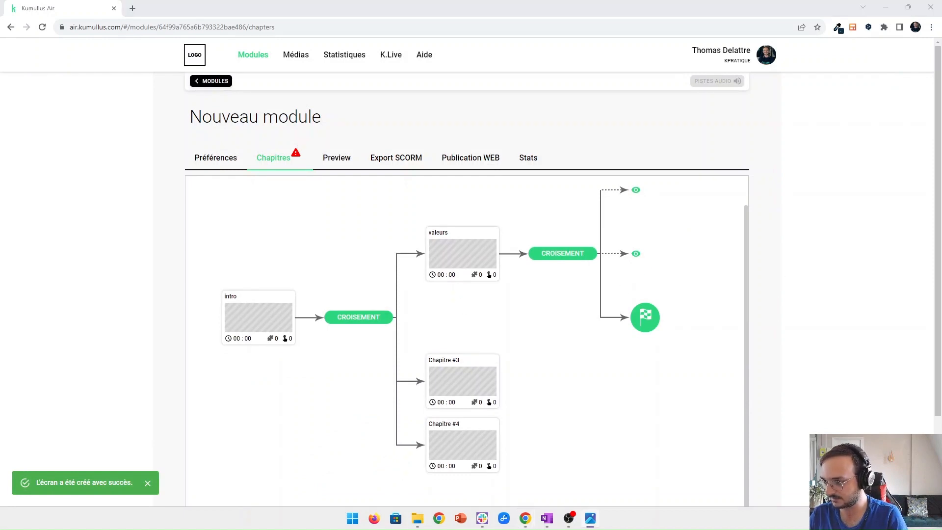
scroll(463, 338, "down", 1)
mouse_move(497, 337)
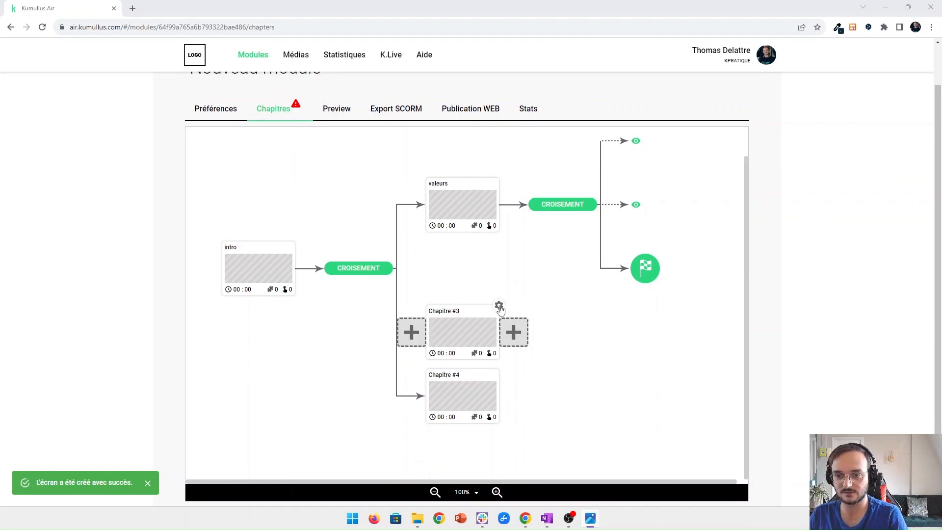
left_click(499, 306)
left_click(518, 345)
left_click(508, 340)
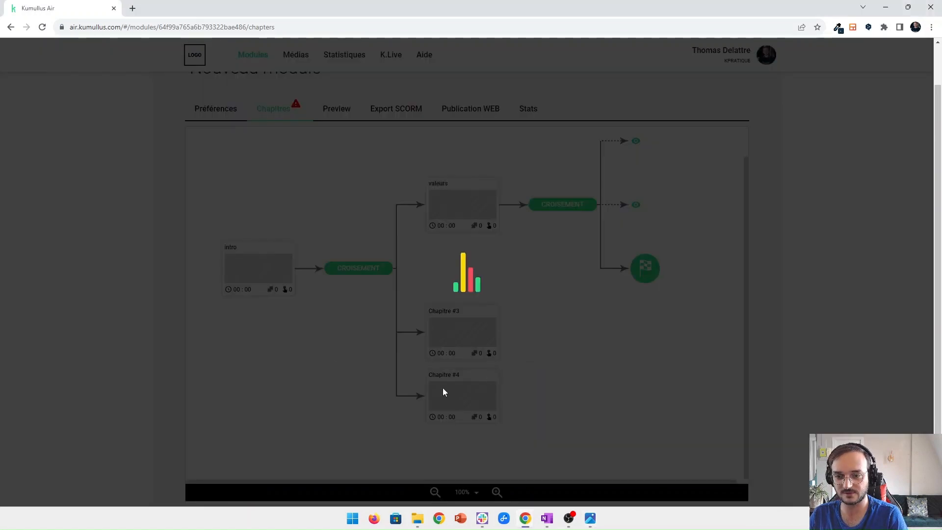
left_click(498, 370)
left_click(514, 410)
left_click(500, 342)
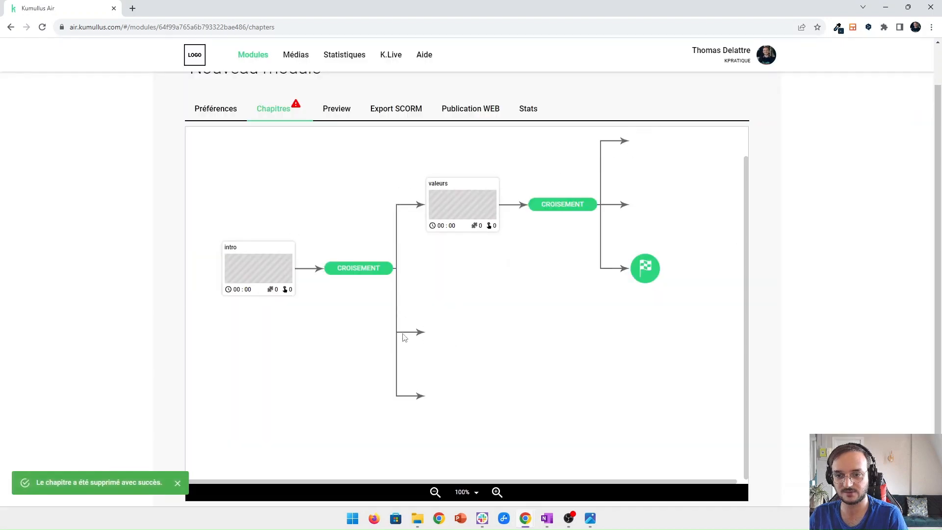
Add a Croisement on the Collègues branch of the Croisement after intro and label its first choice button "Collègue 1"
mouse_move(406, 338)
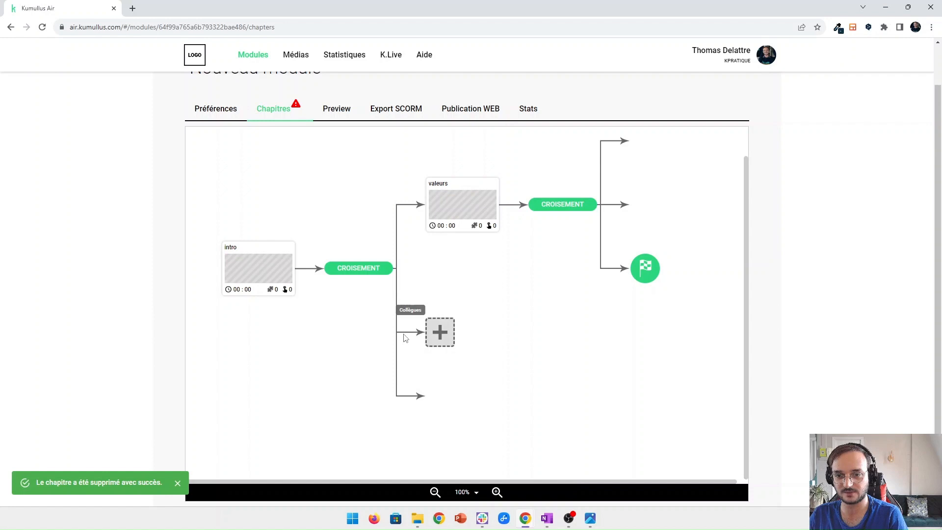
left_click(439, 334)
left_click(453, 379)
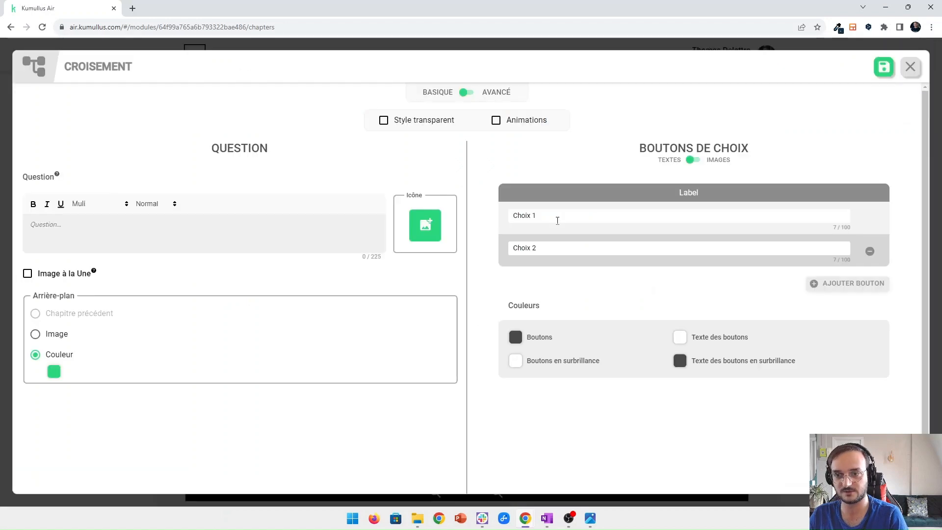
left_click_drag(533, 217, 505, 220)
key("Right")
key("BackSpace")
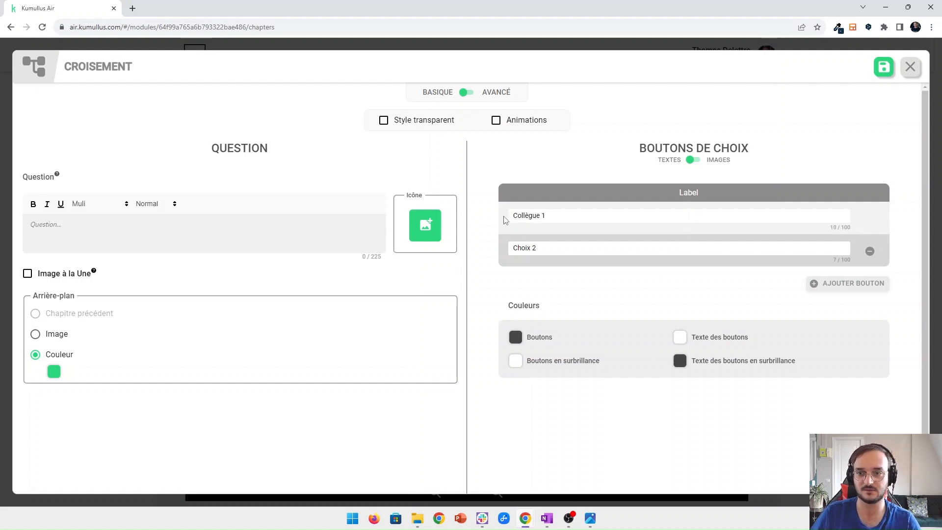
Label the new Croisement's second choice "Collègue 2" and add a third choice button labelled "Collègue 3"
left_click_drag(542, 216, 508, 249)
key("ctrl+c")
key("ctrl+v")
left_click(834, 284)
left_click_drag(534, 282, 513, 281)
key("ctrl+v")
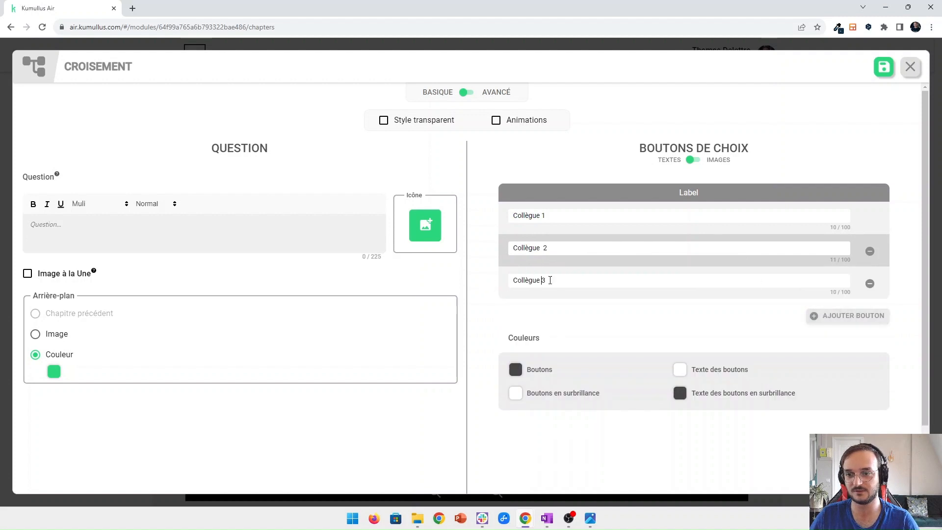
Turn on Style transparent and Animations for the colleagues Croisement, set its question to "Action", and save it
left_click(384, 120)
left_click(496, 120)
type("Action")
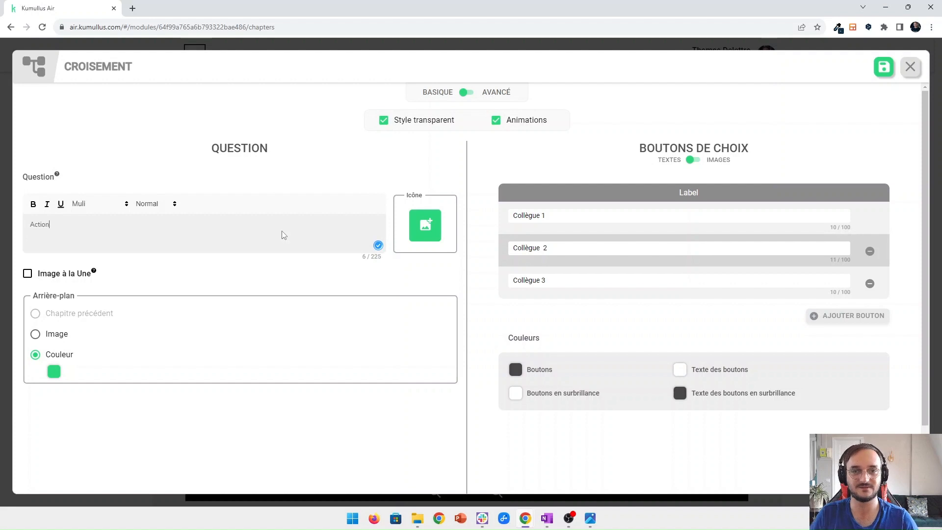
left_click(884, 67)
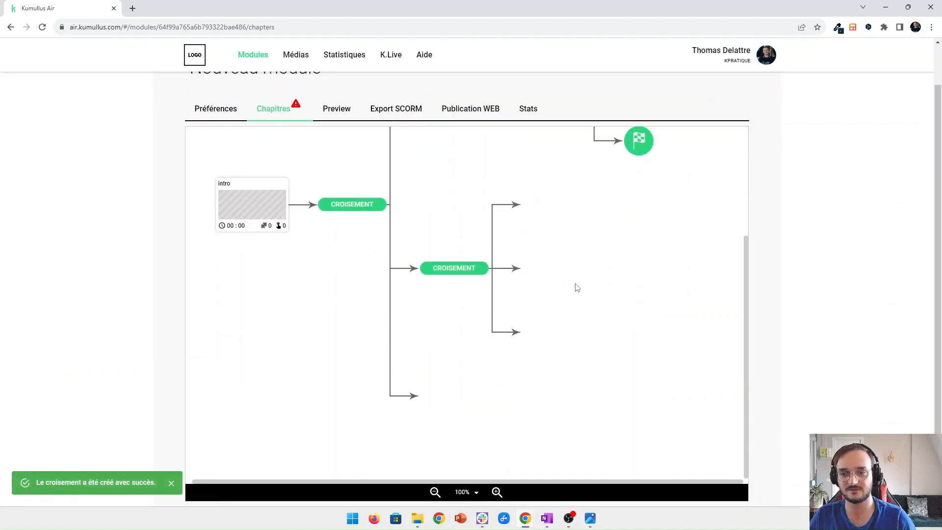
scroll(692, 246, "down", 1)
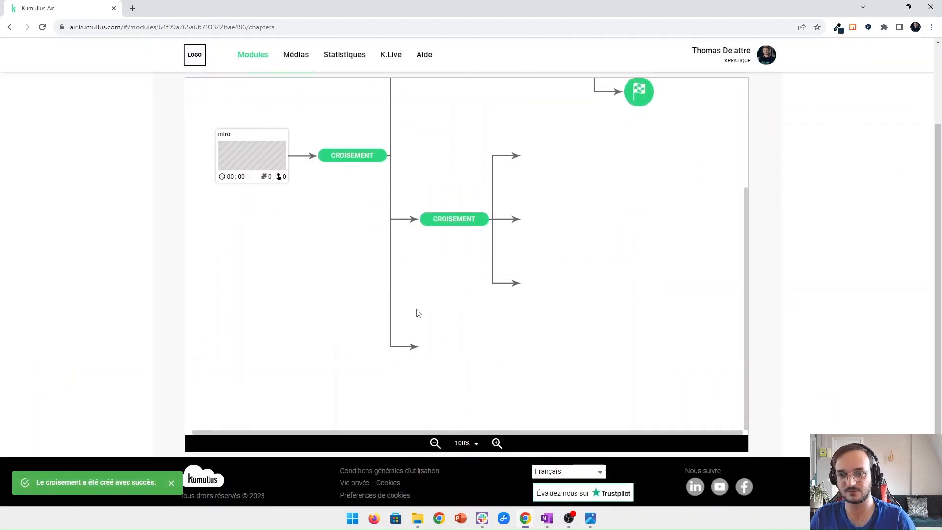
mouse_move(415, 347)
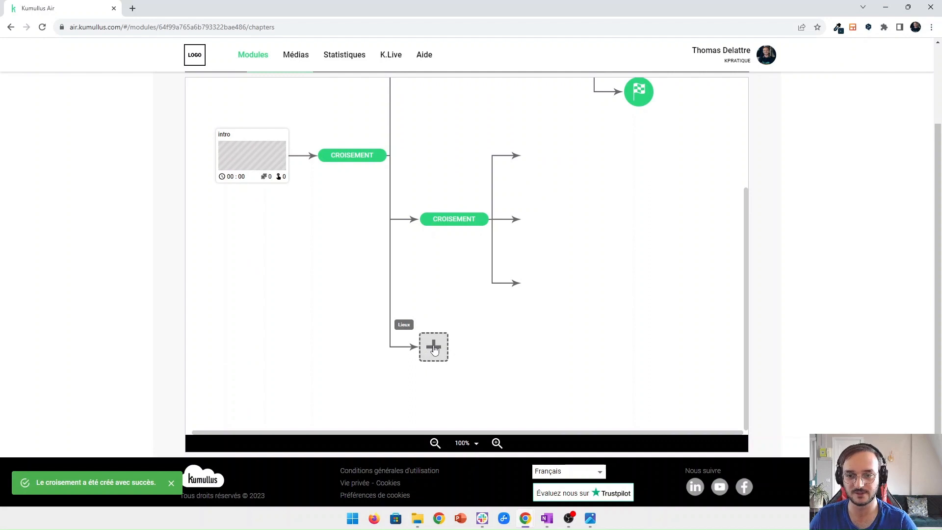
mouse_move(457, 226)
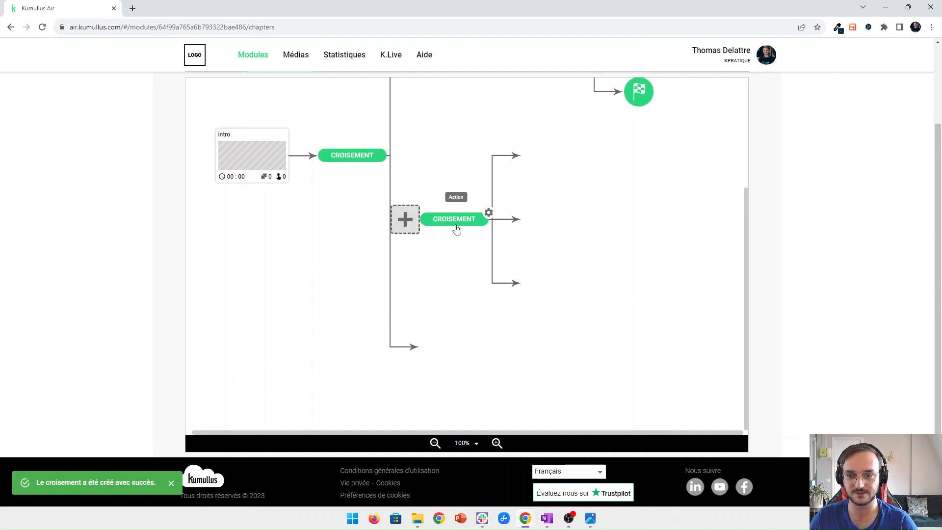
Copy the colleagues Croisement onto the empty Lieux branch of the Croisement after intro
left_click(489, 214)
left_click(505, 243)
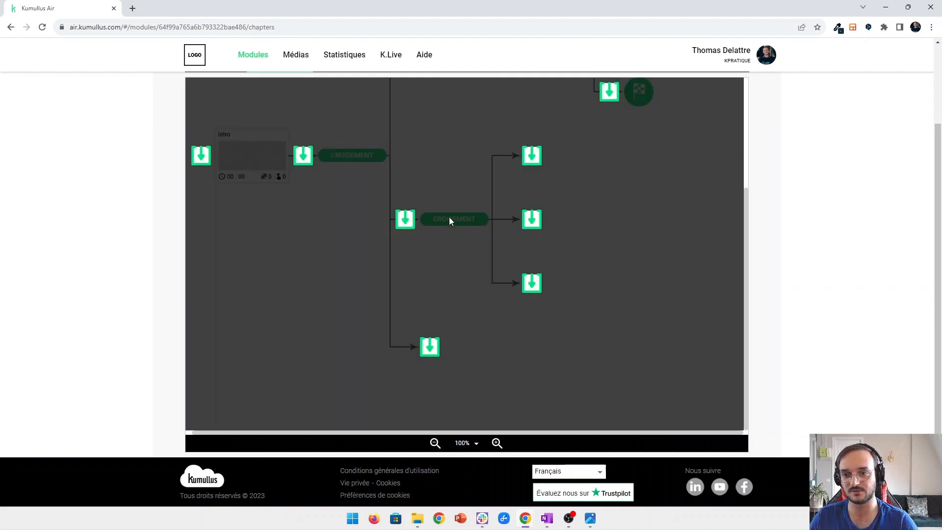
left_click(429, 349)
Relabel the three choice buttons of the copied Croisement on the Lieux branch "Lieu 1", "Lieu 2" and "Lieu 3"
scroll(452, 360, "down", 2)
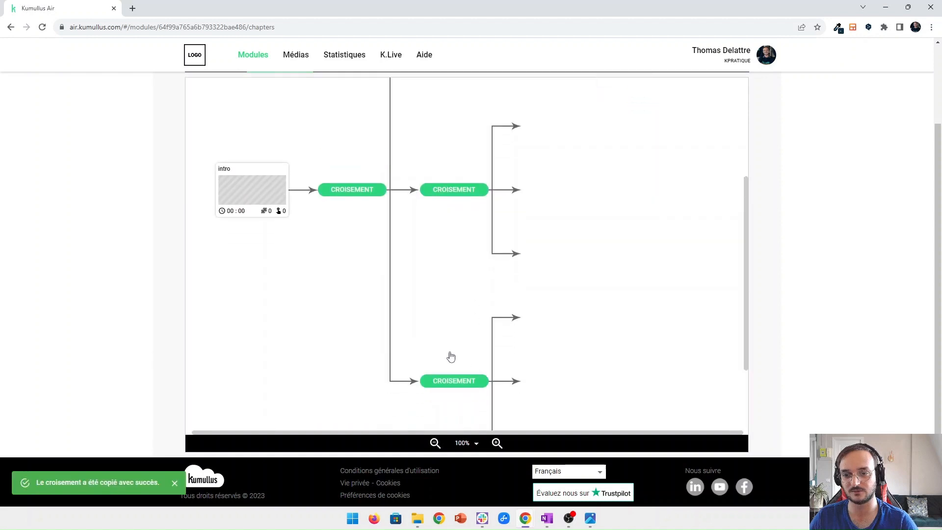
left_click(458, 315)
left_click_drag(540, 216, 503, 222)
type("Lei")
type("u")
triple_click(519, 215)
key("ctrl+c")
left_click_drag(548, 248, 464, 251)
key("ctrl+v")
triple_click(565, 282)
key("ctrl+v")
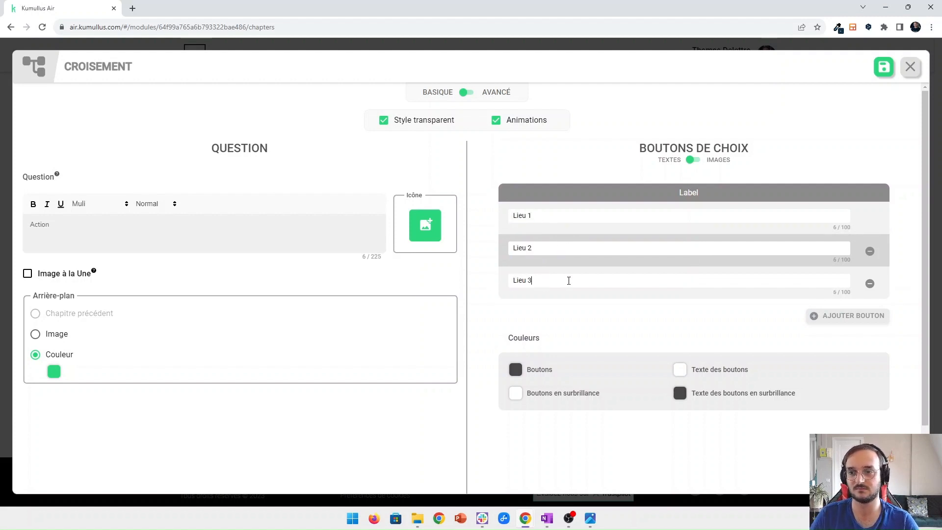
Add a fourth choice button labelled "Lieu 4" to the places Croisement and save it
left_click(814, 316)
triple_click(558, 309)
key("ctrl+v")
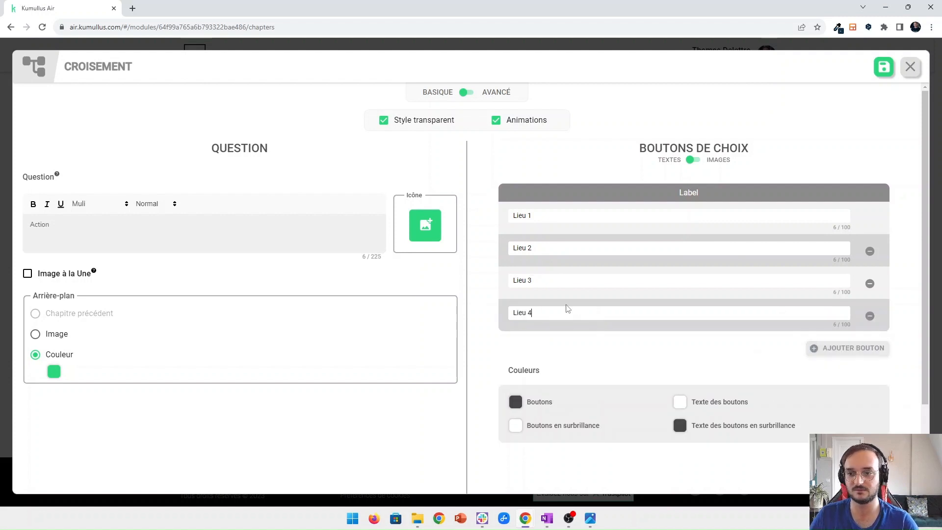
left_click(884, 67)
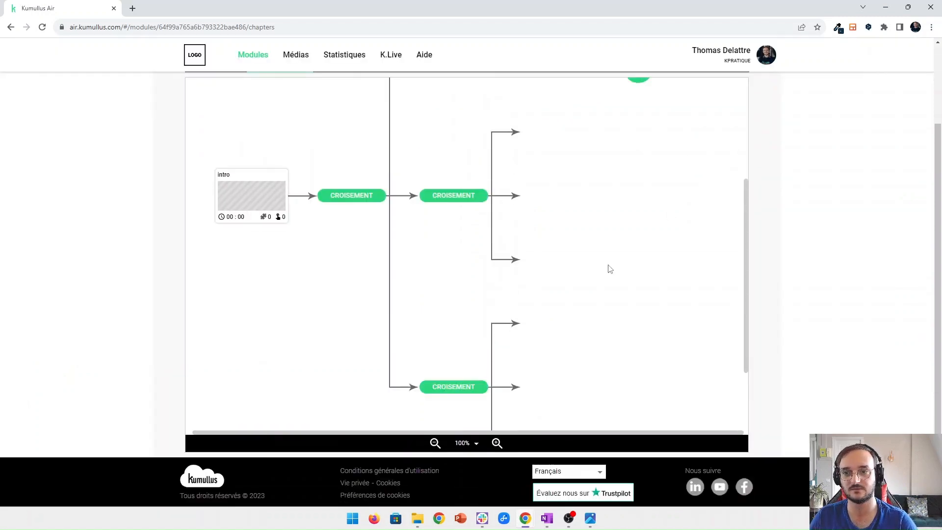
Set 1.Bienvenue.mp4 from the KP17 vidéos folder as the video of the intro chapter
left_click(435, 438)
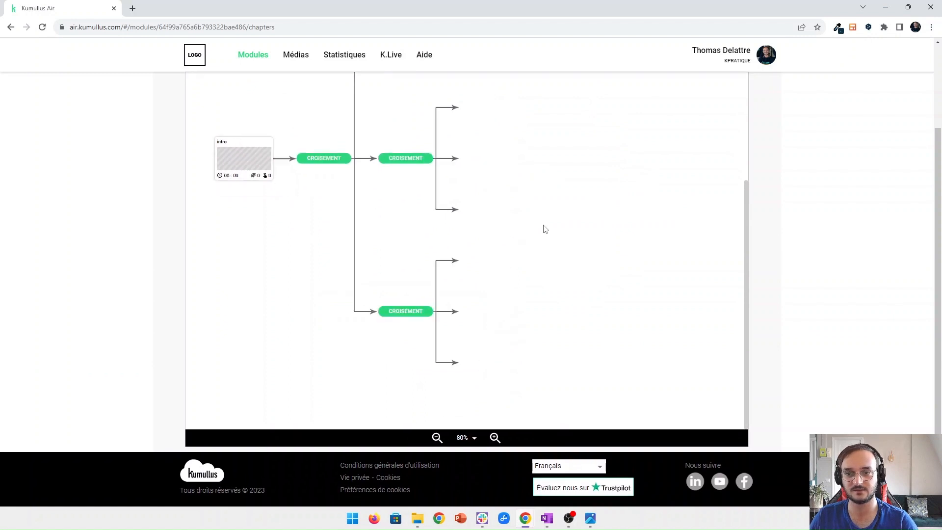
scroll(548, 226, "down", 3)
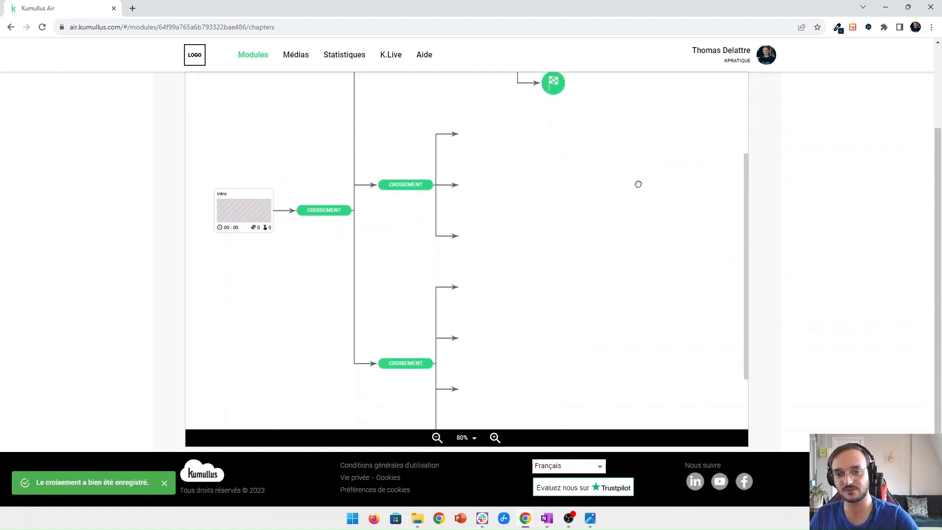
scroll(587, 200, "down", 2)
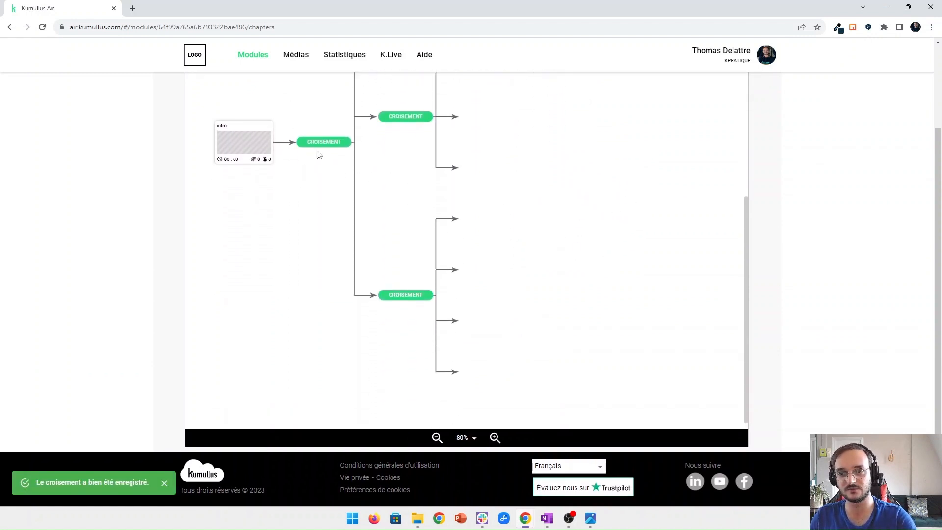
scroll(551, 287, "up", 6)
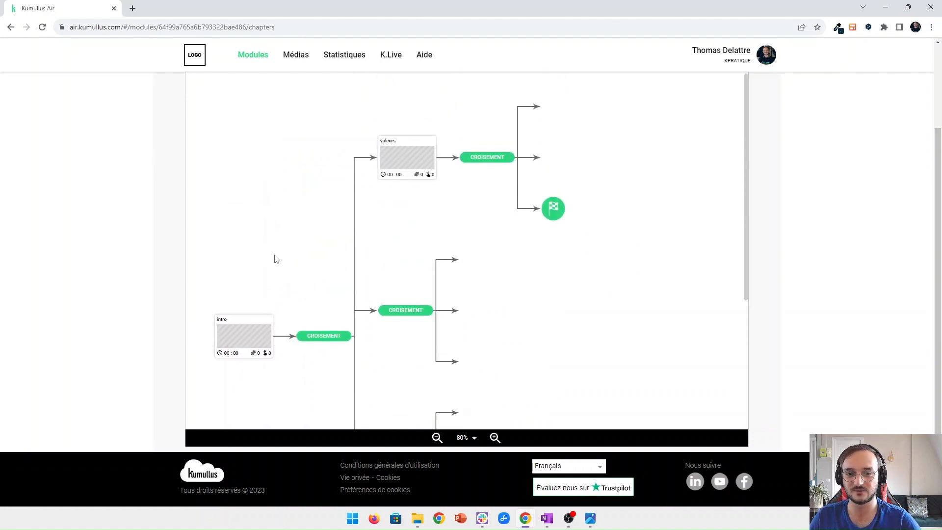
scroll(511, 286, "down", 1)
scroll(512, 285, "up", 1)
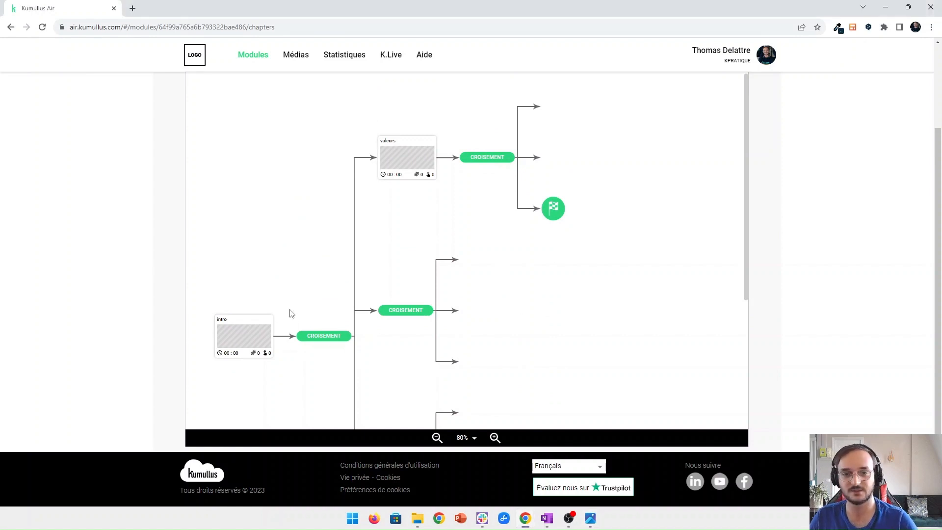
left_click(243, 336)
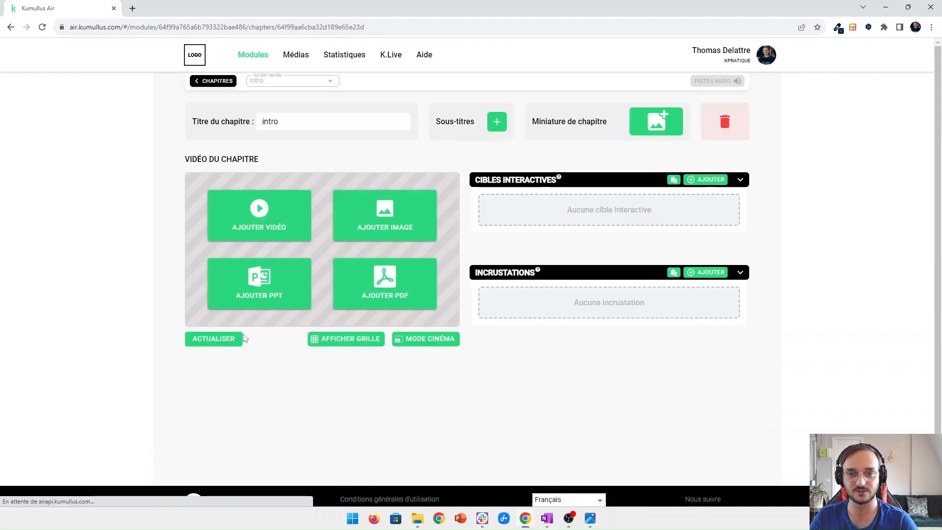
left_click(346, 206)
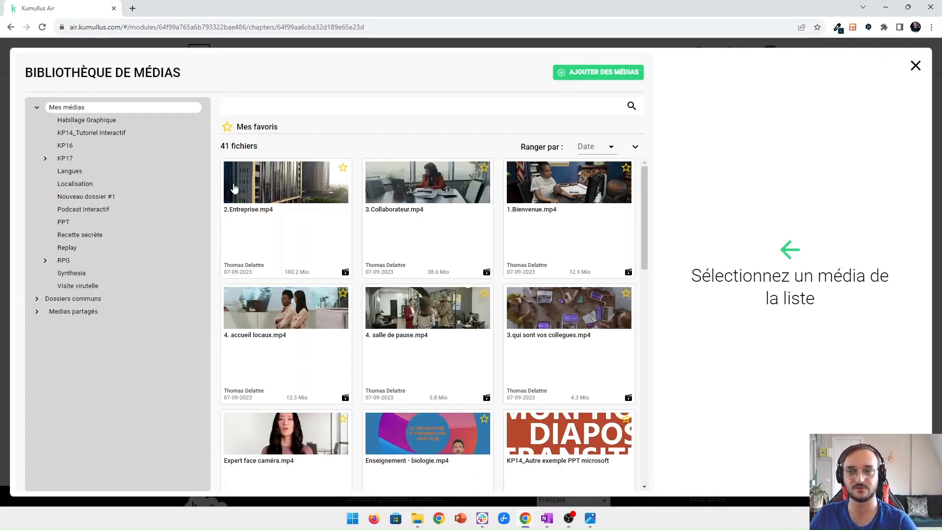
left_click(45, 158)
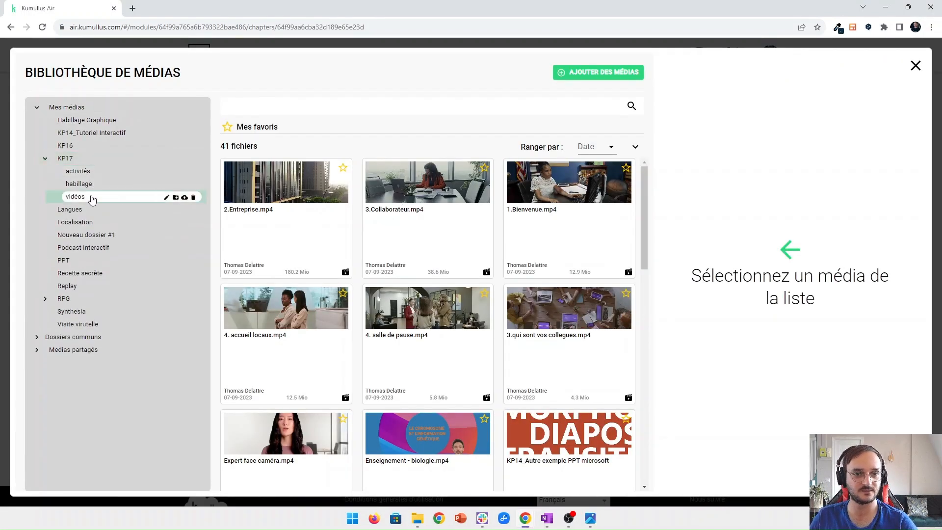
left_click(92, 197)
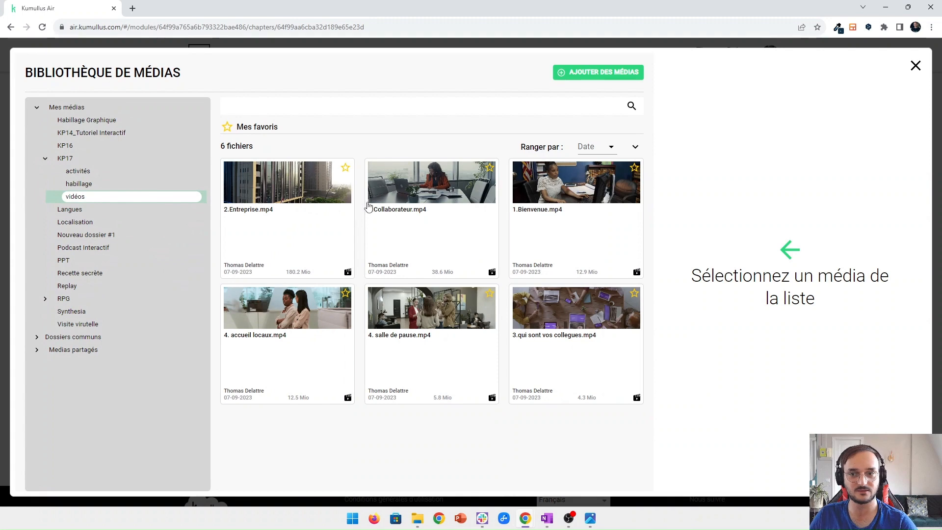
left_click(576, 188)
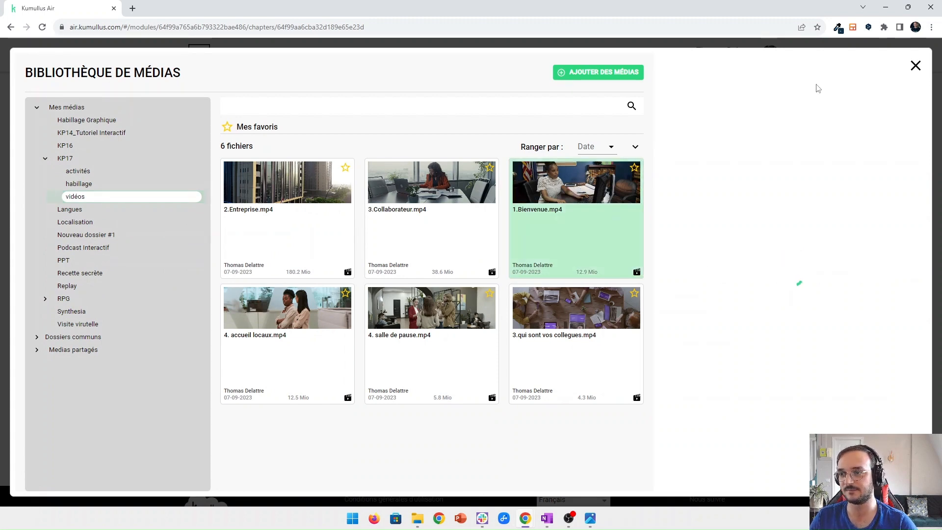
left_click(812, 88)
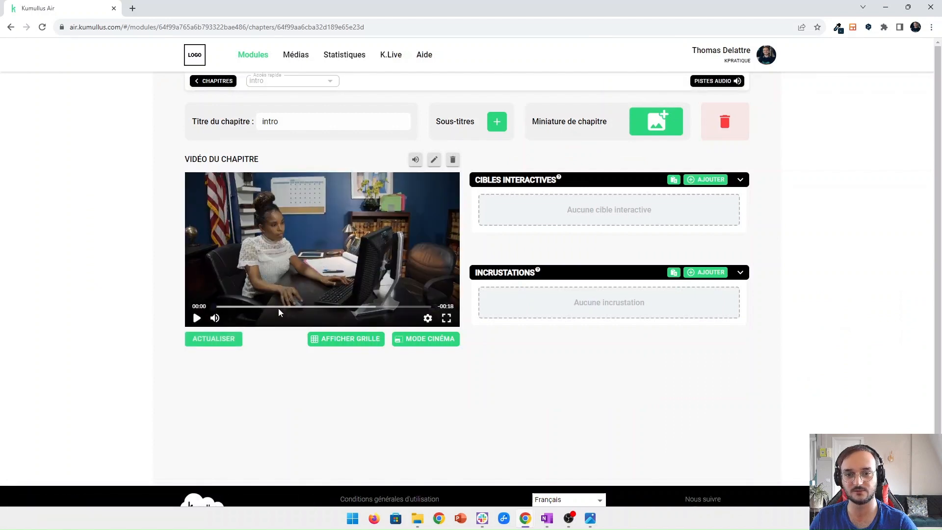
Add a Visionneuse PDF interactive target with livret d'accueil.pdf from KP17 activités at about 7 seconds into the intro video, and save it
left_click(277, 307)
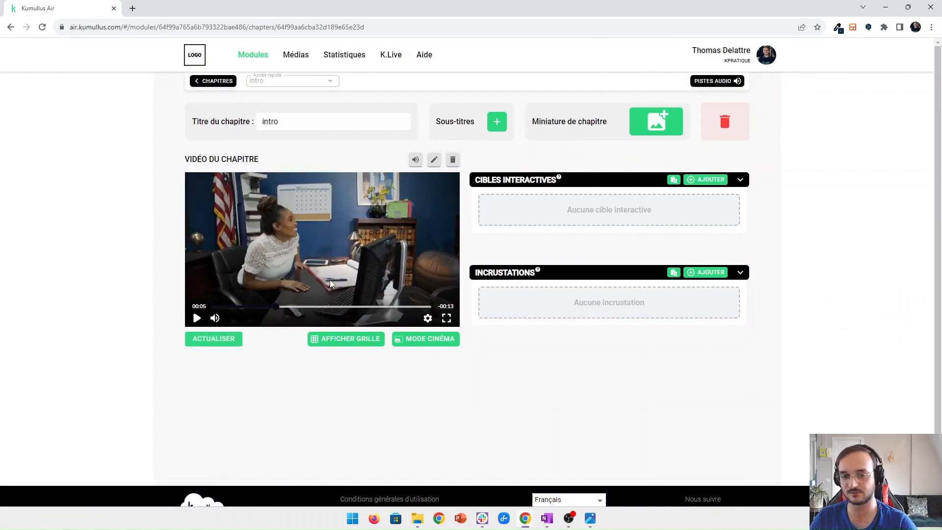
left_click(305, 307)
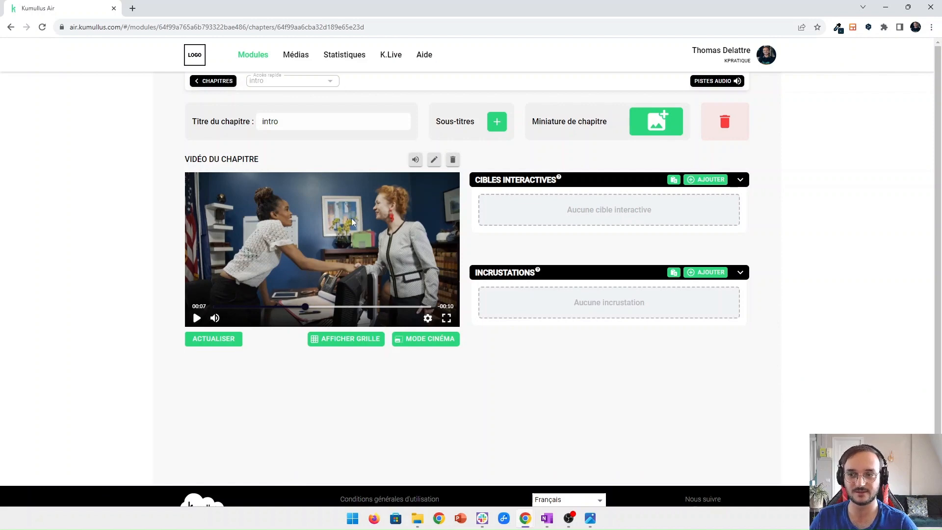
left_click(707, 180)
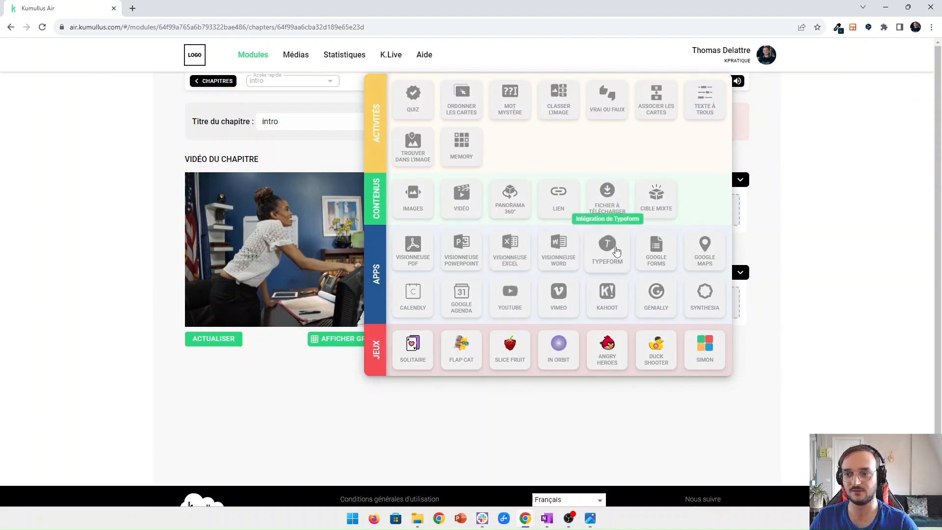
left_click(419, 252)
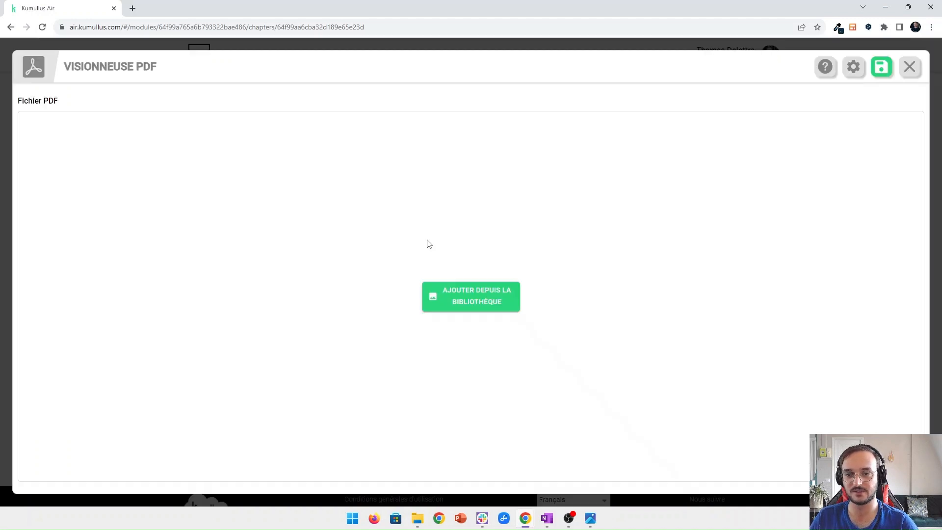
left_click(469, 296)
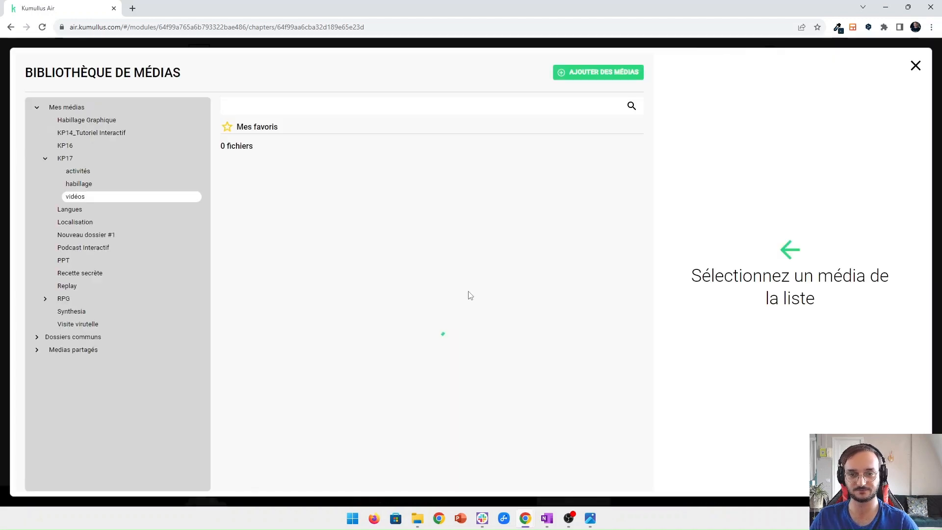
left_click(96, 173)
left_click(272, 192)
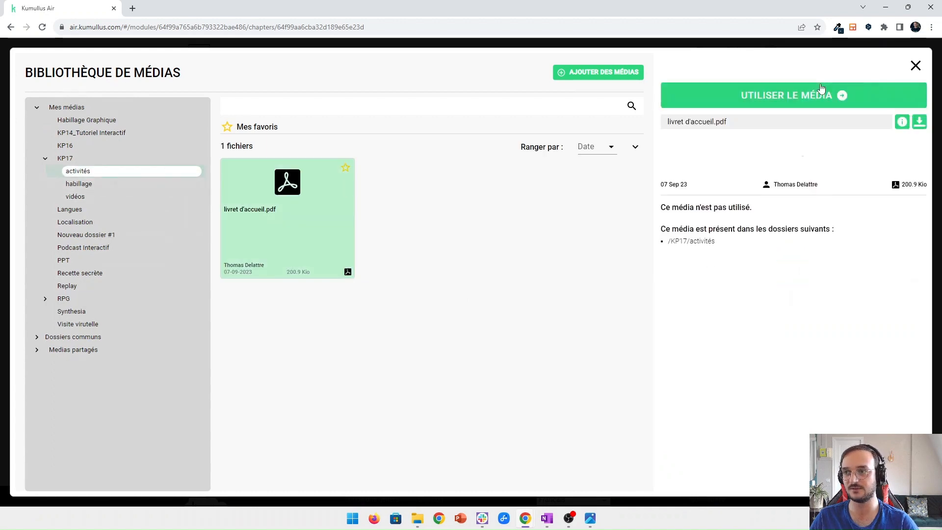
left_click(823, 90)
left_click(873, 66)
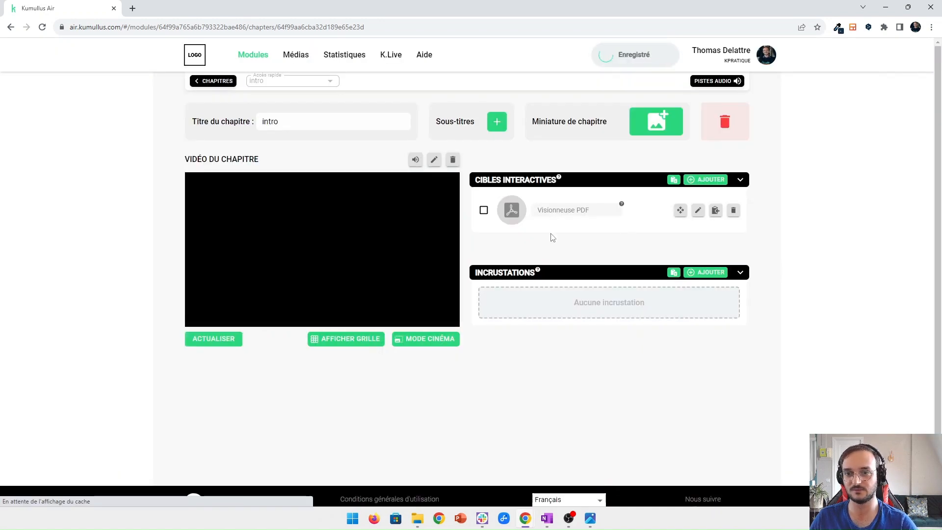
Place the PDF target over the framed picture between the two women and name it "Livret d'accueil"
left_click(680, 210)
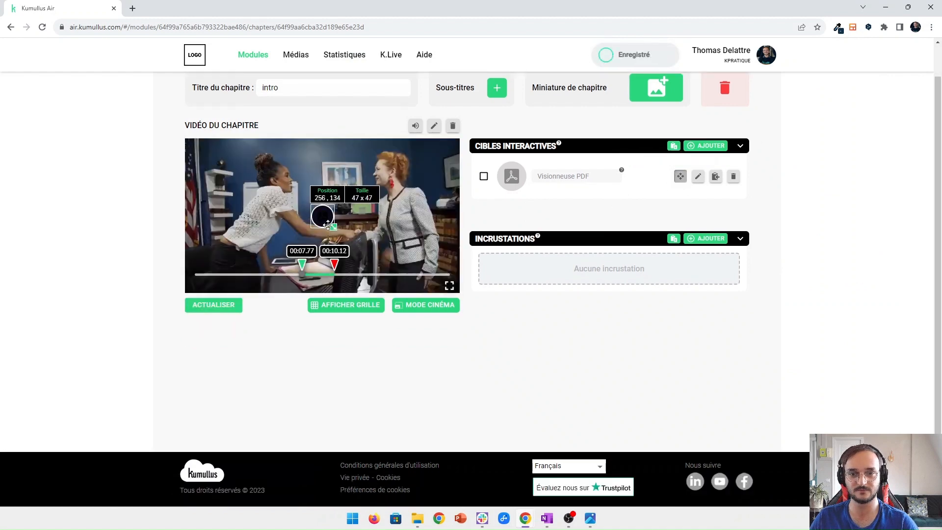
mouse_move(323, 199)
left_mouse_down()
mouse_move(348, 216)
mouse_move(336, 191)
left_mouse_up()
left_click(399, 351)
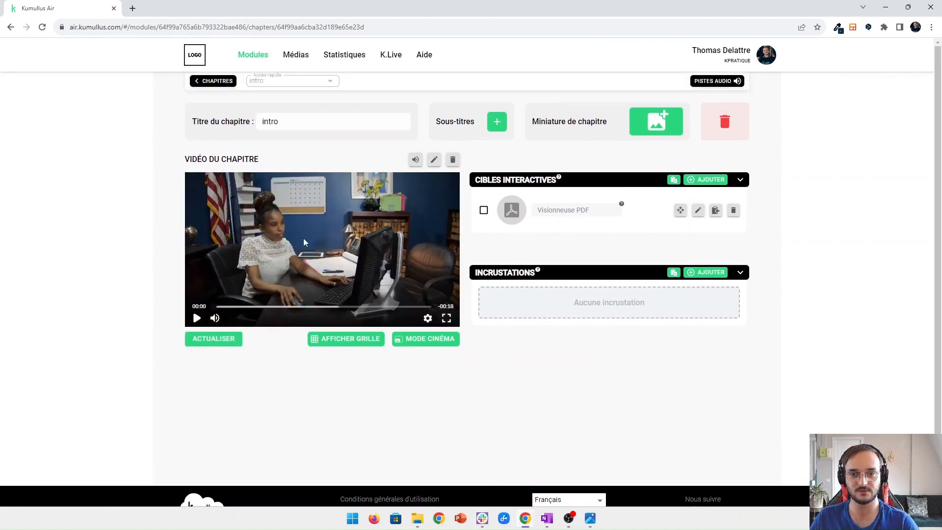
left_click(310, 306)
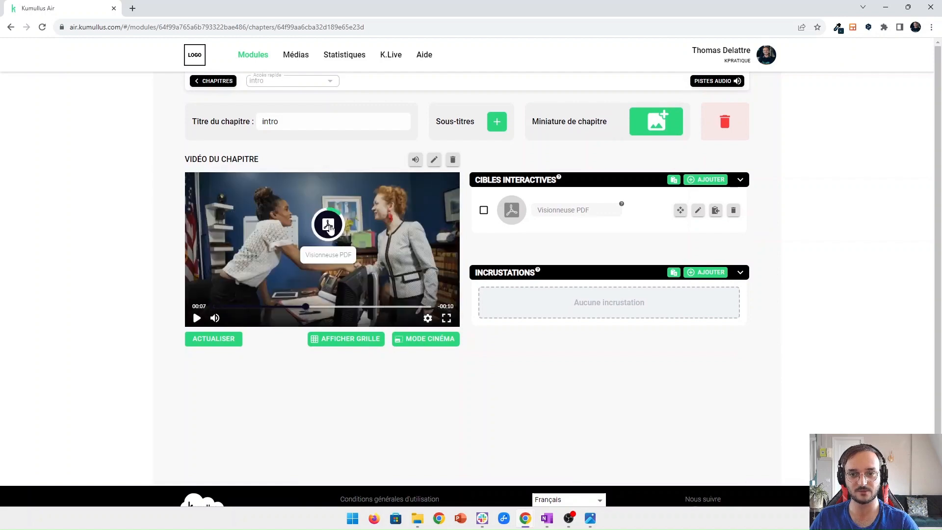
left_click(530, 214)
type("Livret d'accueil")
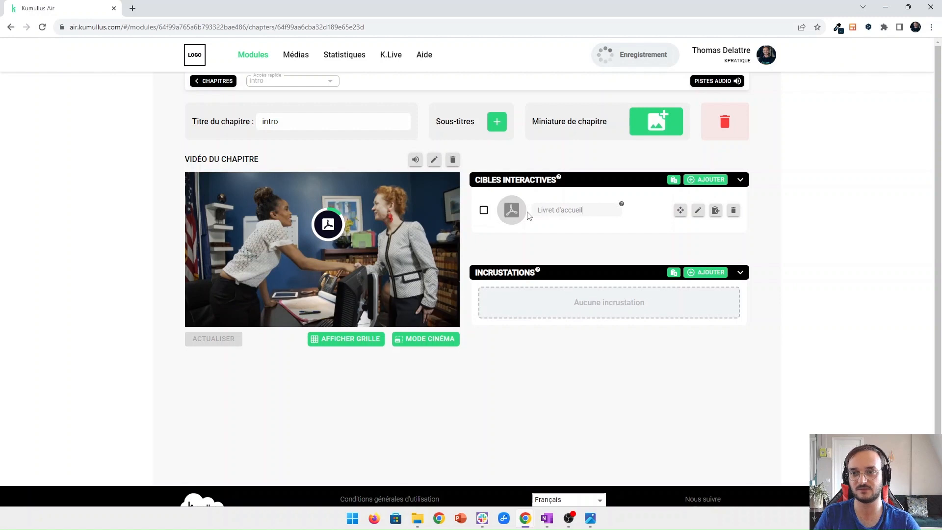
Return to the chapter tree, open the Croisement after intro, and bring up the emoji picker at the end of the "Entreprise" label
left_click(213, 81)
scroll(346, 254, "down", 2)
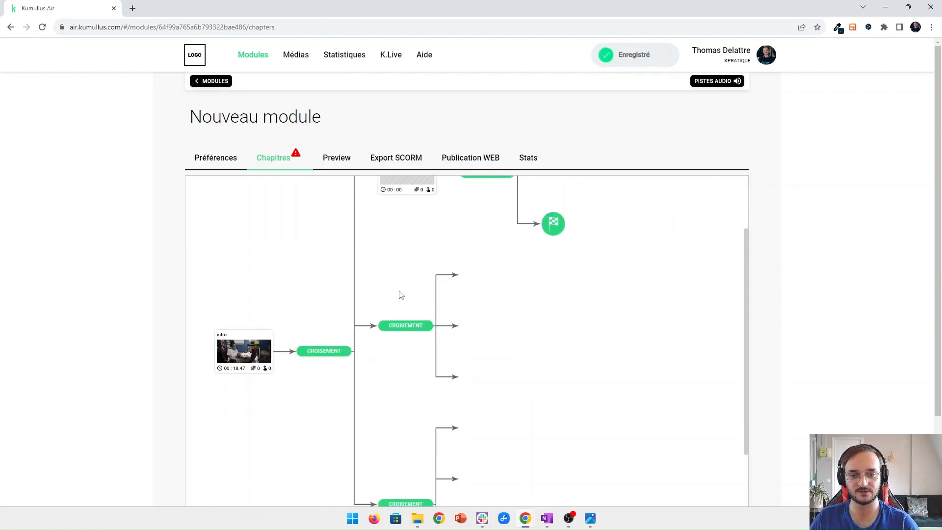
left_click(320, 342)
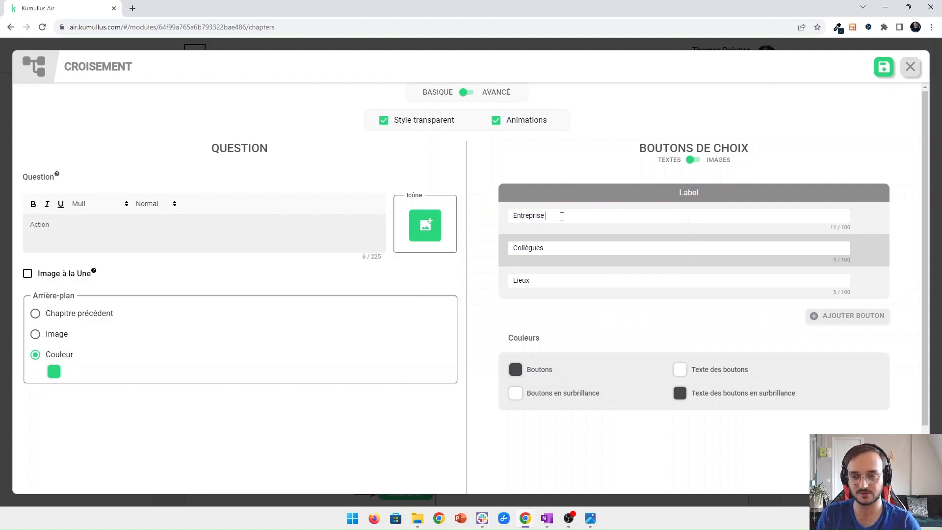
key("super")
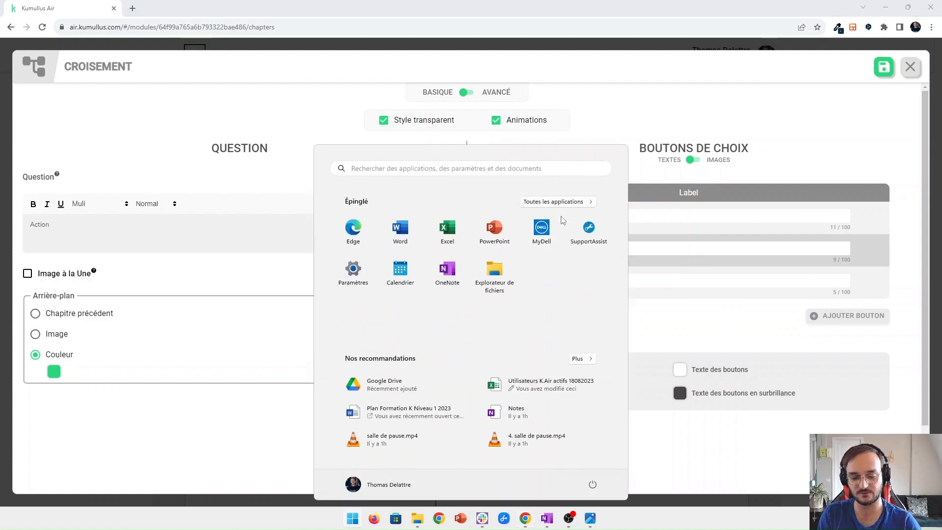
key("super")
key("super+period")
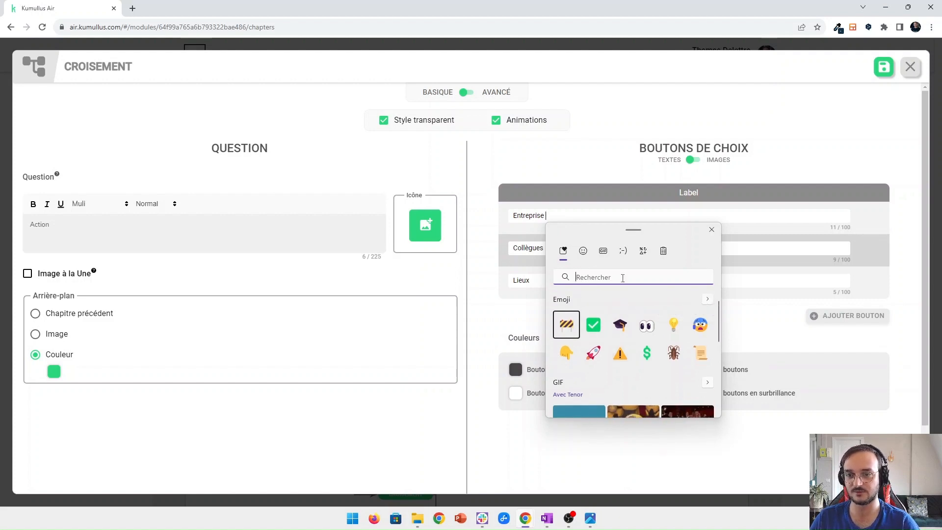
type("ent")
key("BackSpace")
key("BackSpace")
key("BackSpace")
type("fac")
key("BackSpace")
key("BackSpace")
key("BackSpace")
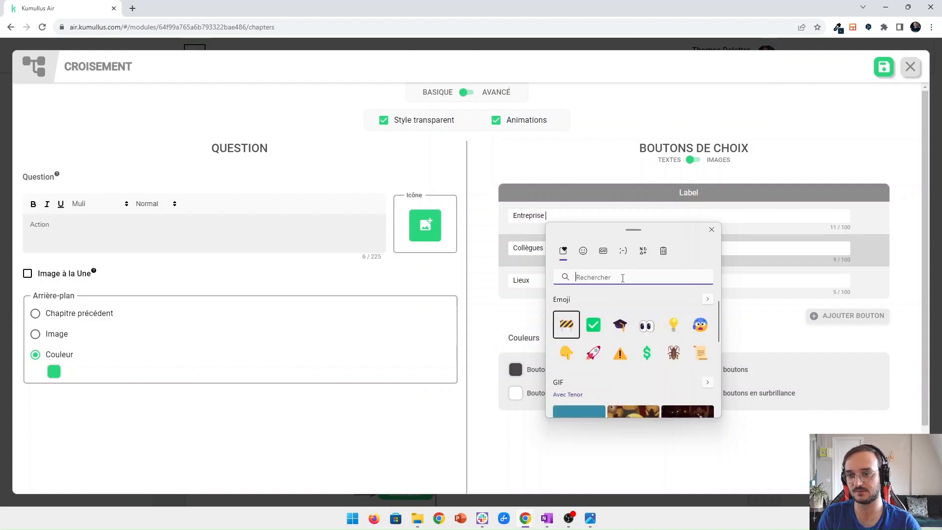
Insert the office building emoji after "Entreprise" in the first choice label and close the emoji picker
left_click(708, 300)
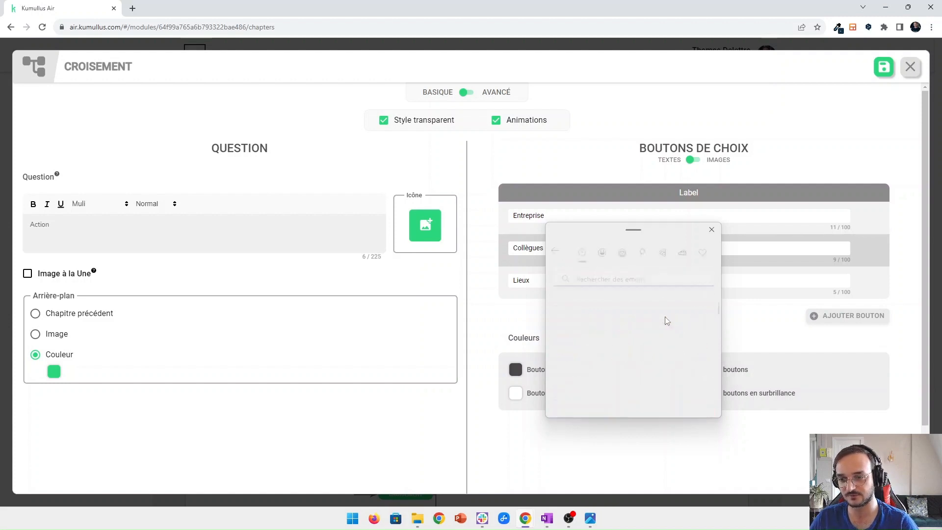
scroll(665, 322, "down", 1)
left_click(620, 343)
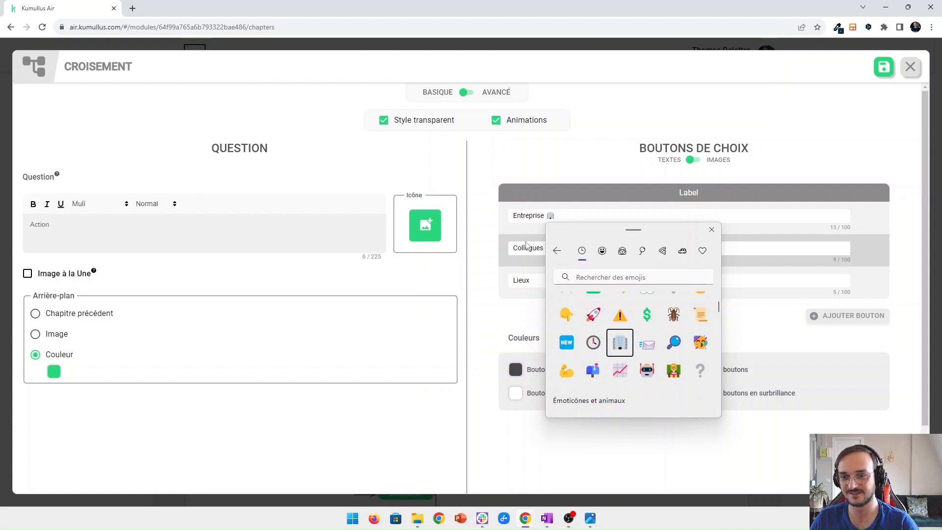
key("Escape")
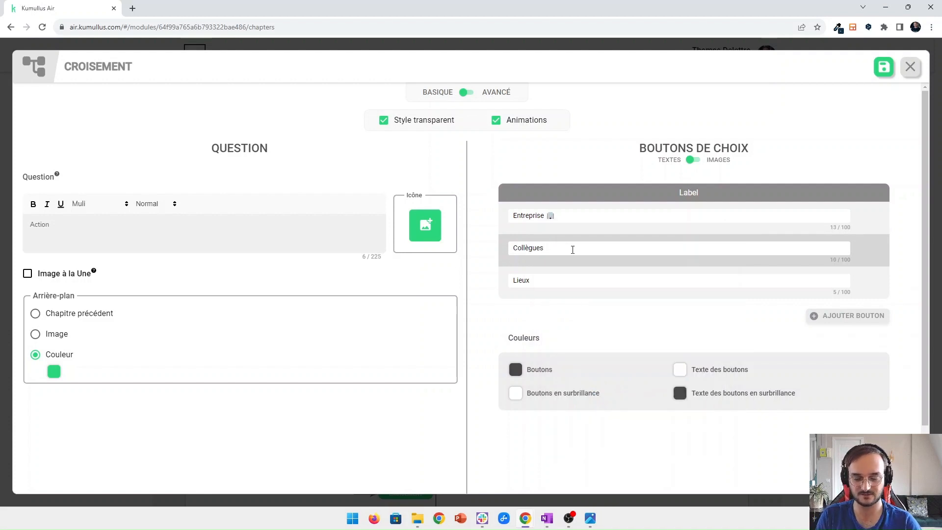
Insert the teacher emoji after "Collègues" in the second choice label
left_click(573, 249)
key("super+period")
left_click(706, 331)
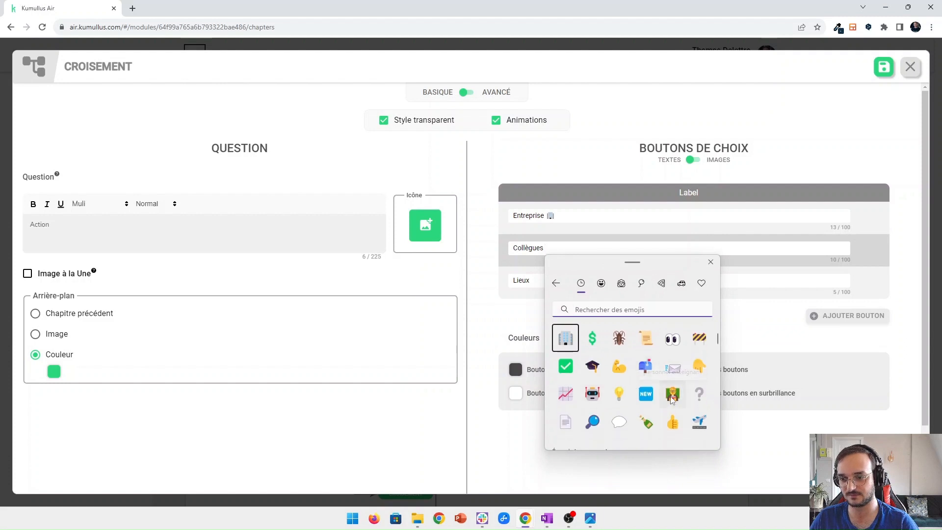
left_click(672, 395)
Insert the magnifying glass emoji after "Lieux" in the third choice label and close the emoji picker
left_click(554, 281)
key("super")
key("super")
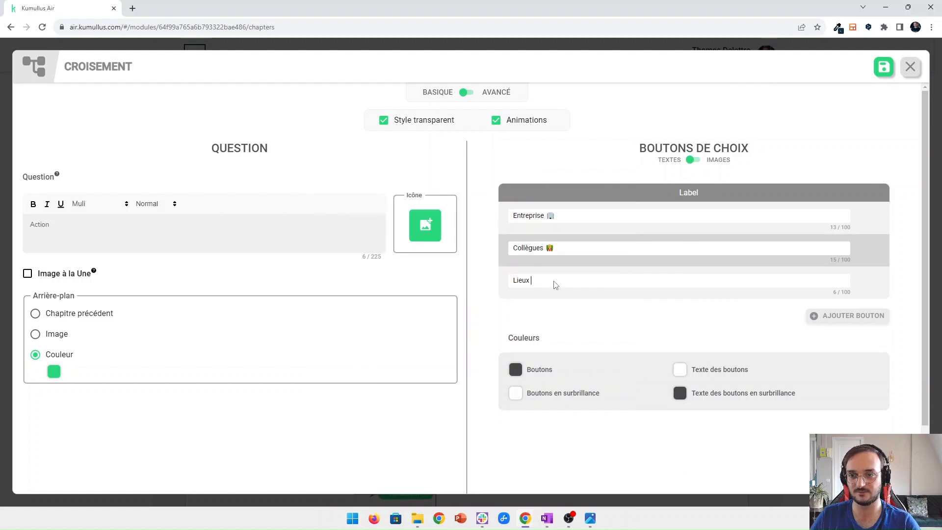
key("super+period")
left_click(691, 364)
scroll(633, 402, "down", 1)
left_click(579, 436)
left_click(349, 278)
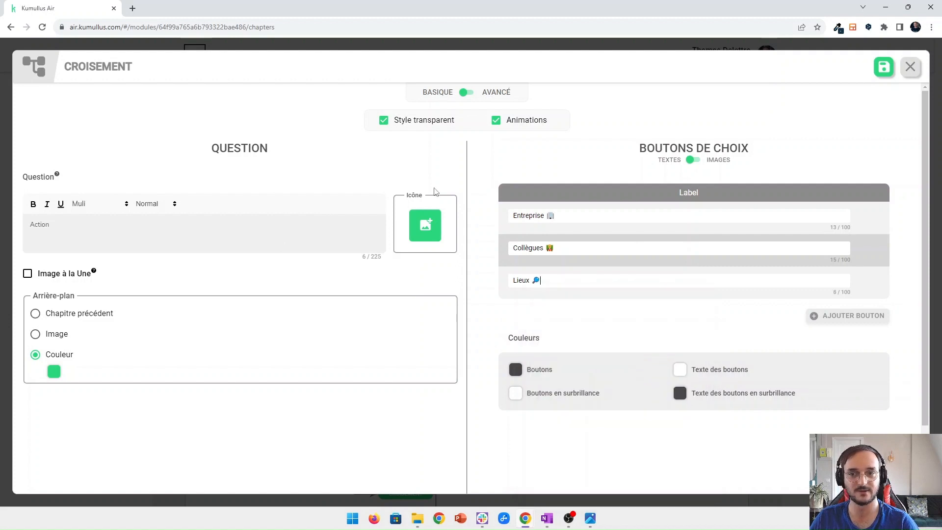
Replace the Croisement question text with "Où souhaitez-vous aller" and save the Croisement
left_click_drag(126, 221, 11, 222)
type("Où")
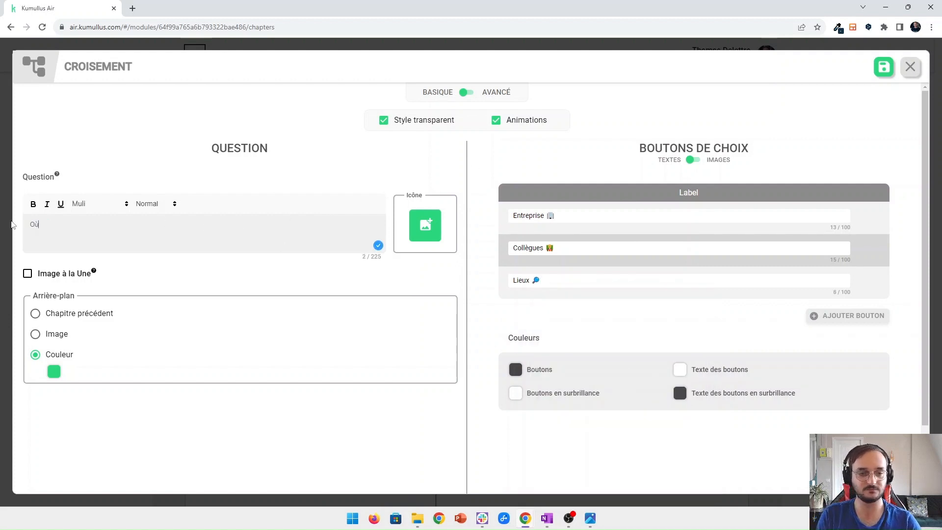
type(" souhaitez-vous aller")
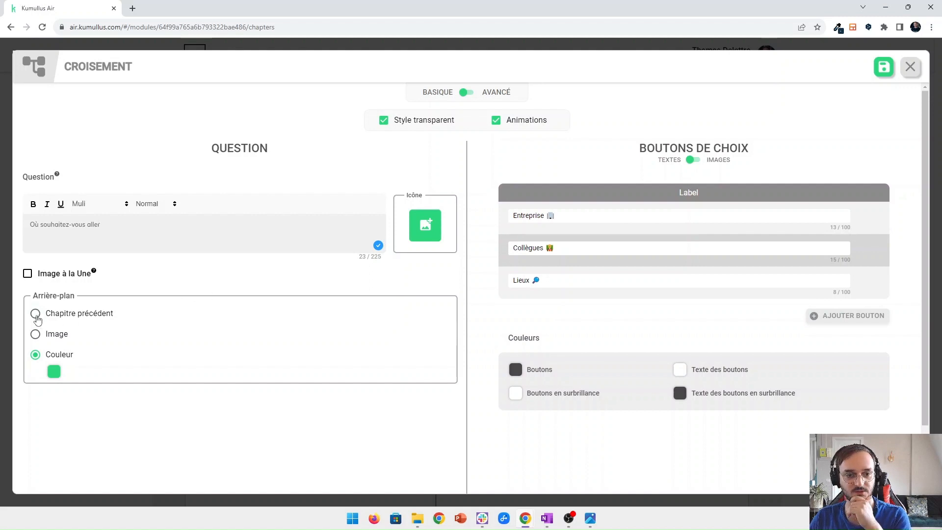
left_click(884, 66)
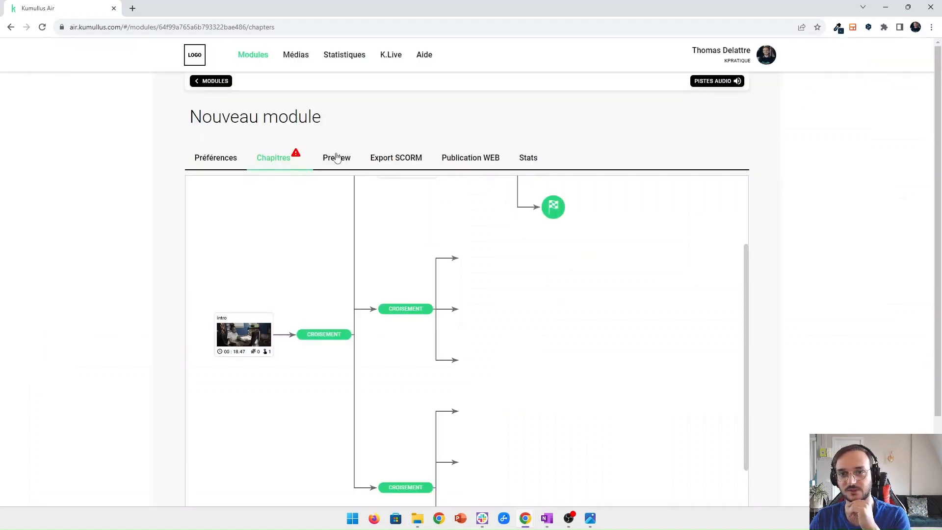
Preview the module through to the first Croisement choice screen and return to the chapter tree
left_click(337, 158)
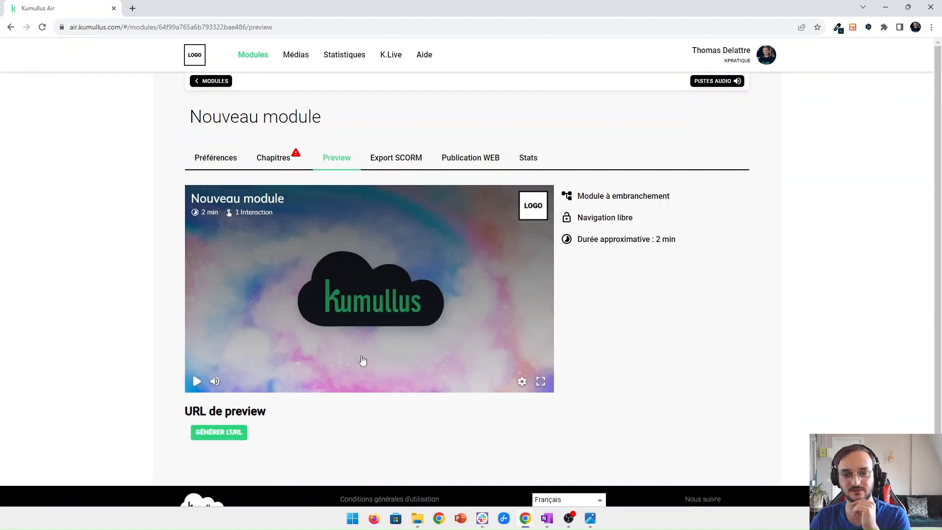
left_click(195, 382)
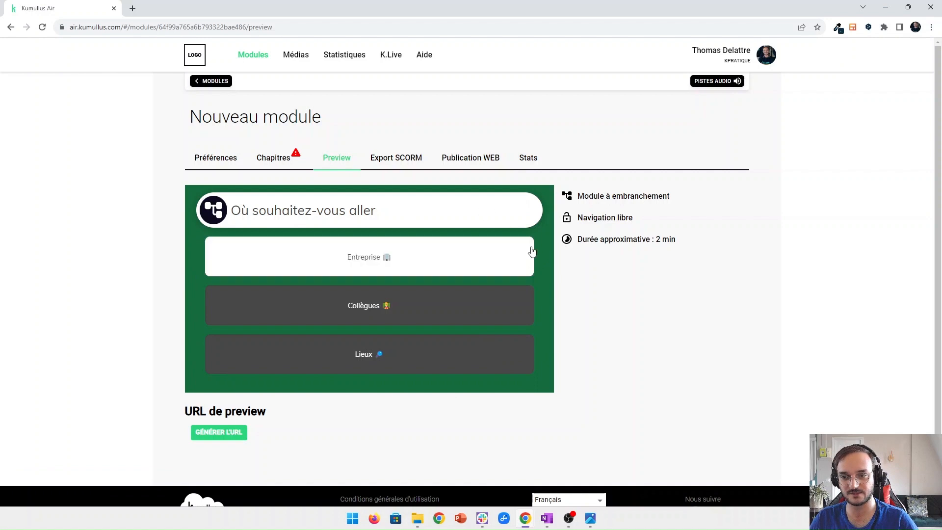
left_click(282, 162)
Reopen the Croisement after intro and set its background to Chapitre précédent
left_click(316, 337)
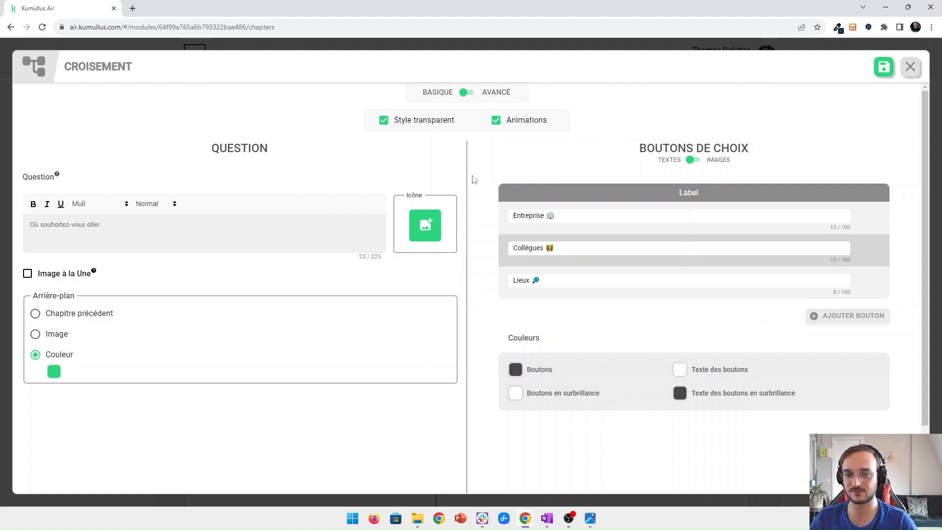
left_click(198, 223)
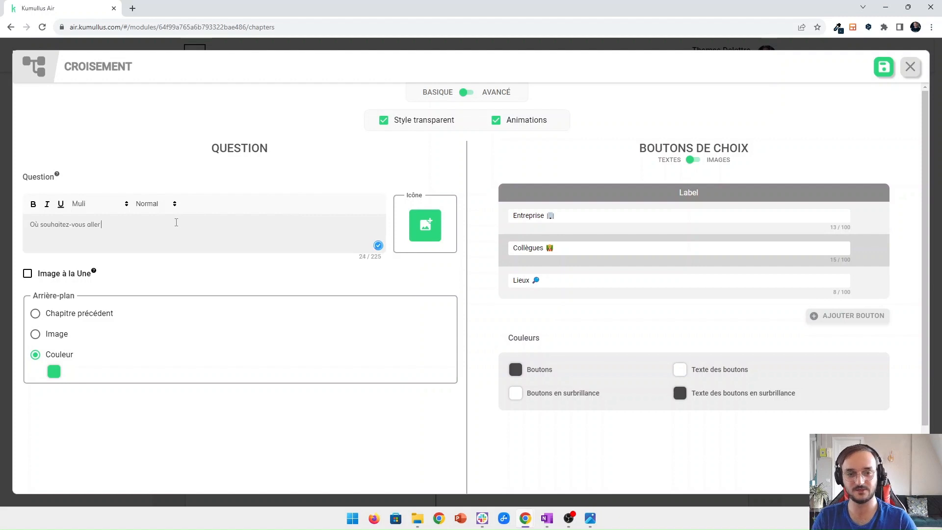
left_click(35, 314)
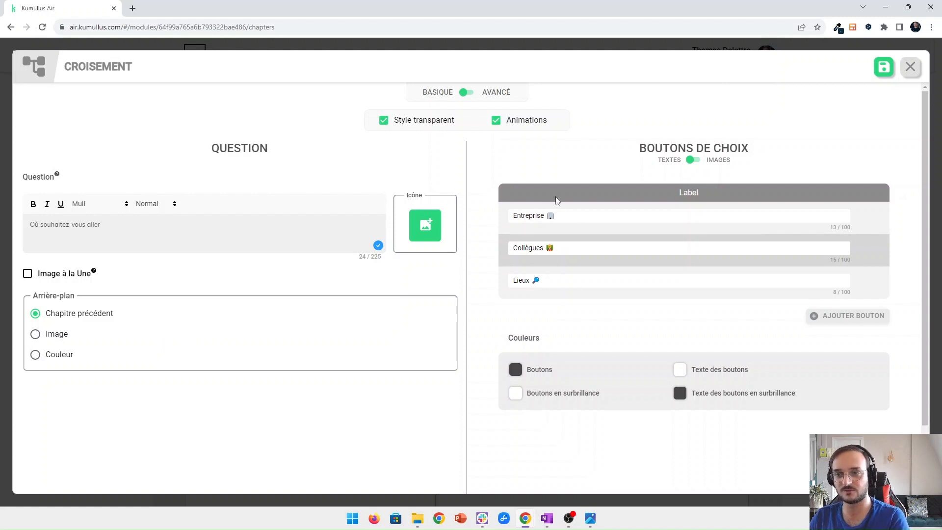
Set the Boutons and Texte des boutons en surbrillance colours to white
scroll(556, 369, "down", 1)
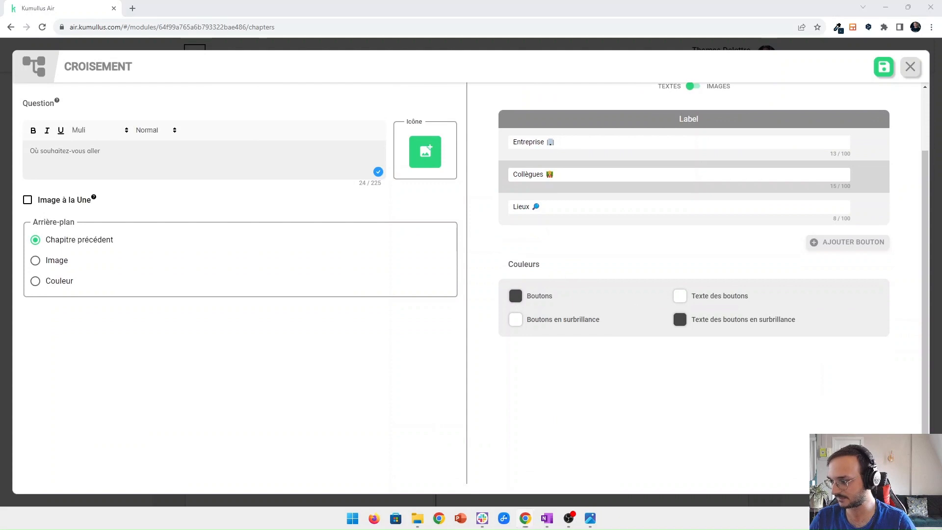
mouse_move(515, 297)
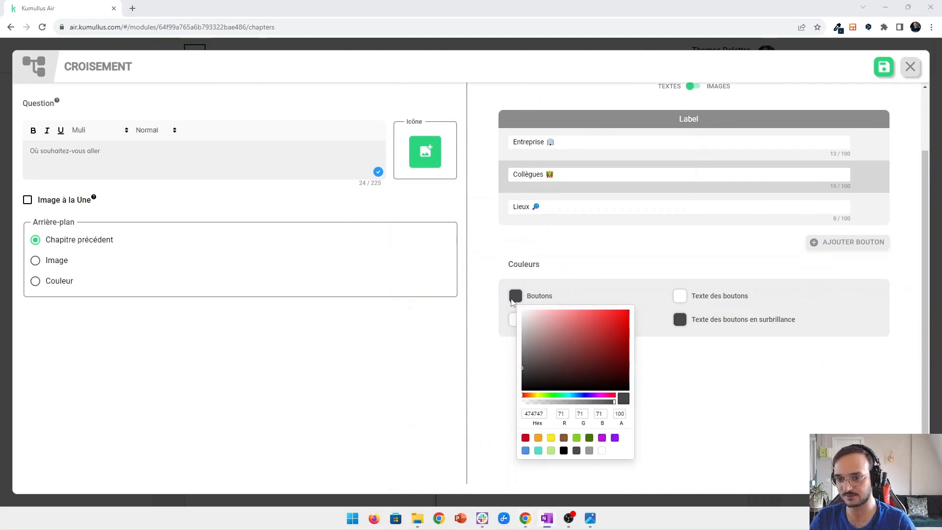
left_click(604, 451)
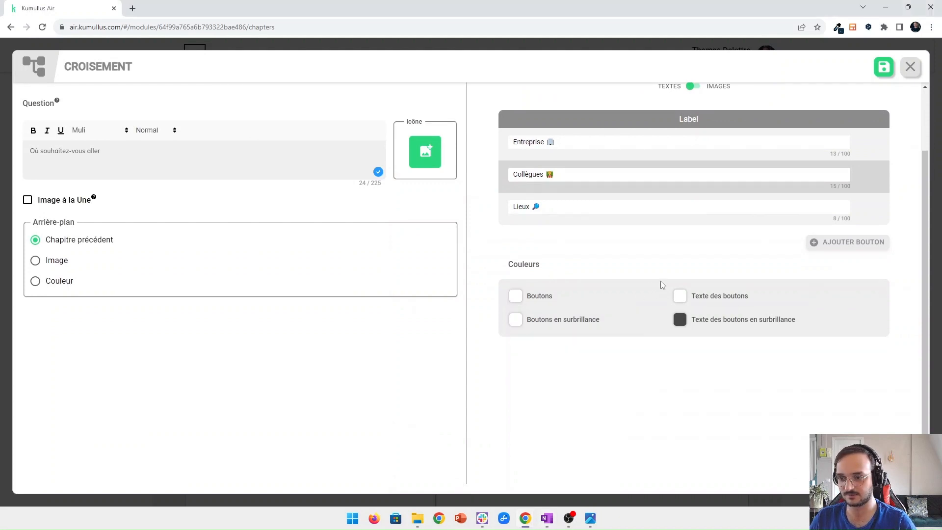
mouse_move(670, 319)
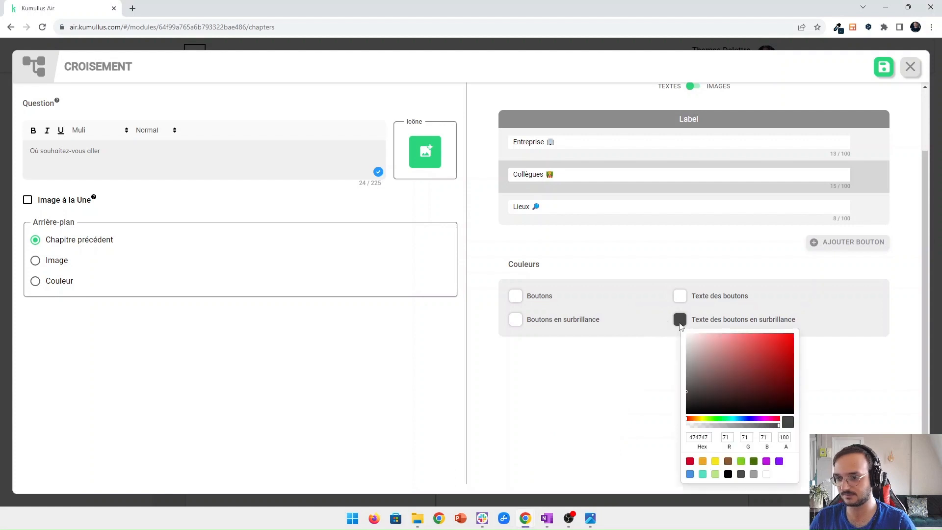
left_click(765, 480)
Set the Boutons en surbrillance colour to hex 0C0A1E
mouse_move(520, 326)
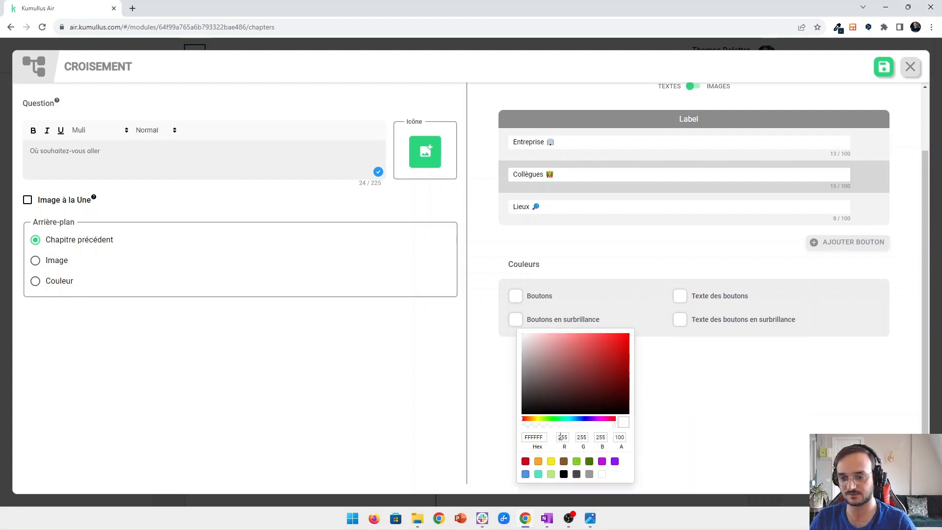
double_click(544, 436)
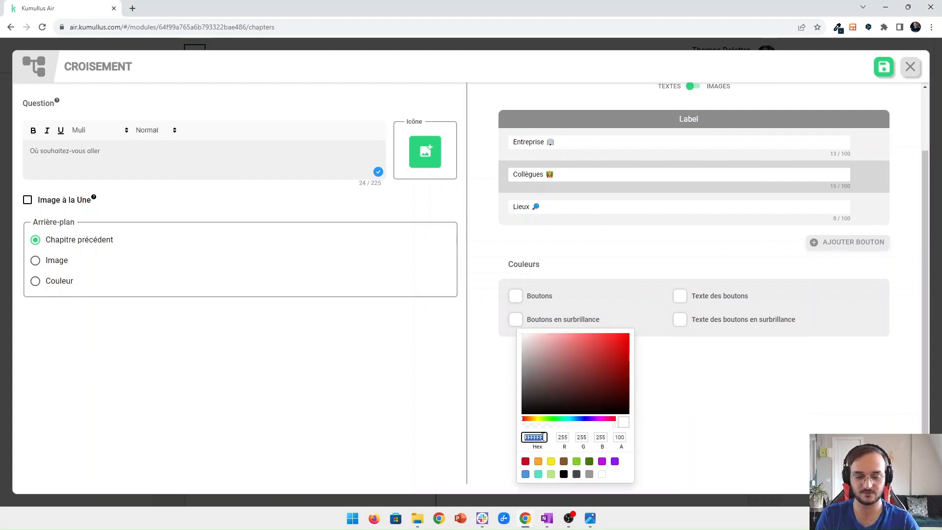
type("0C0A")
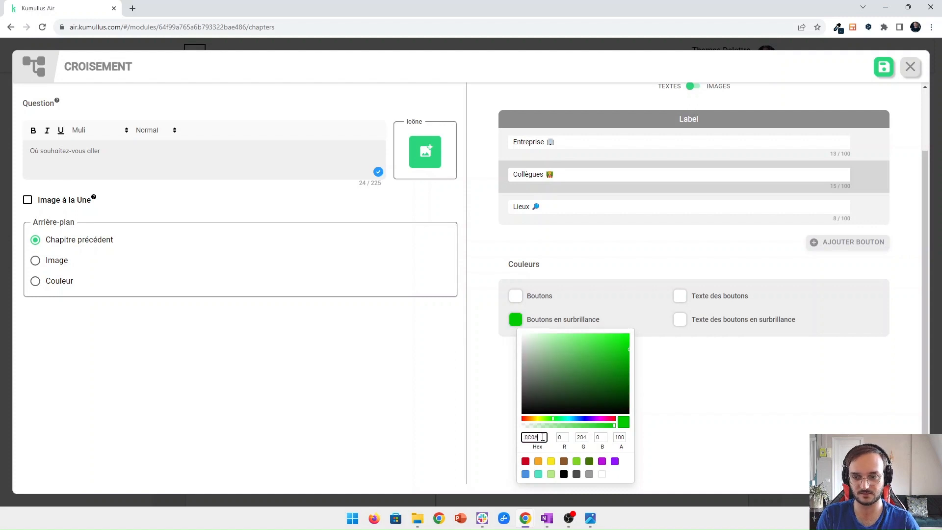
type("1E")
Copy the highlighted buttons' hex code into the Texte des boutons colour and save the Croisement
double_click(543, 437)
key("ctrl+c")
mouse_move(677, 299)
double_click(702, 413)
key("ctrl+v")
left_click(664, 413)
scroll(664, 412, "up", 2)
left_click(885, 71)
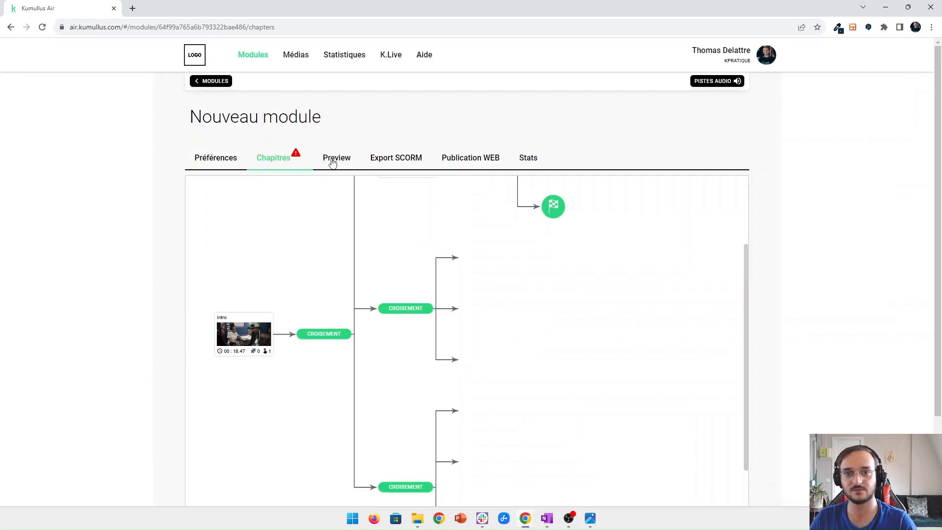
Play the module preview to check the restyled choice screen after the intro video
left_click(332, 163)
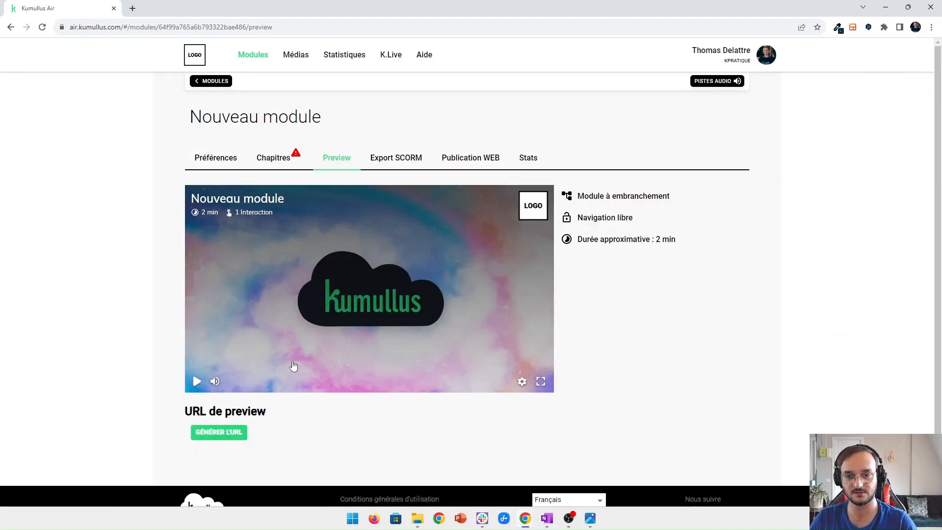
left_click(340, 362)
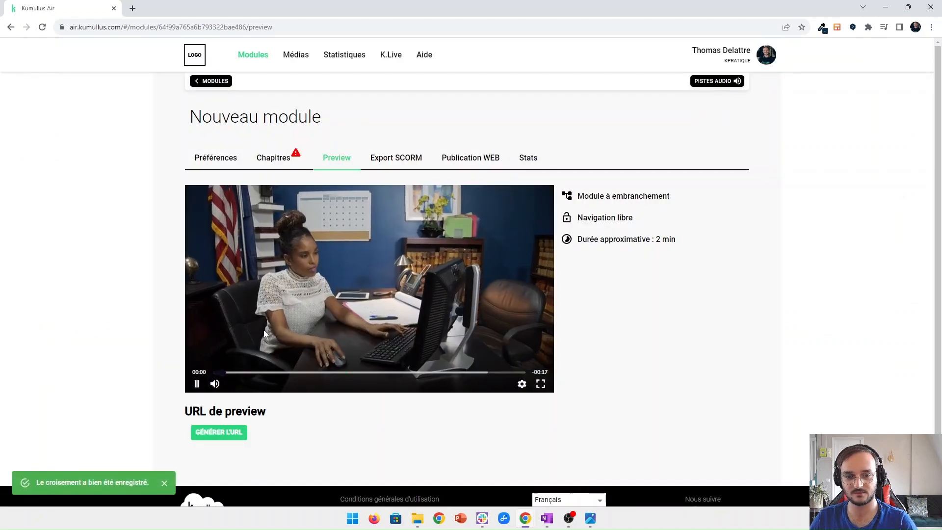
left_click(350, 373)
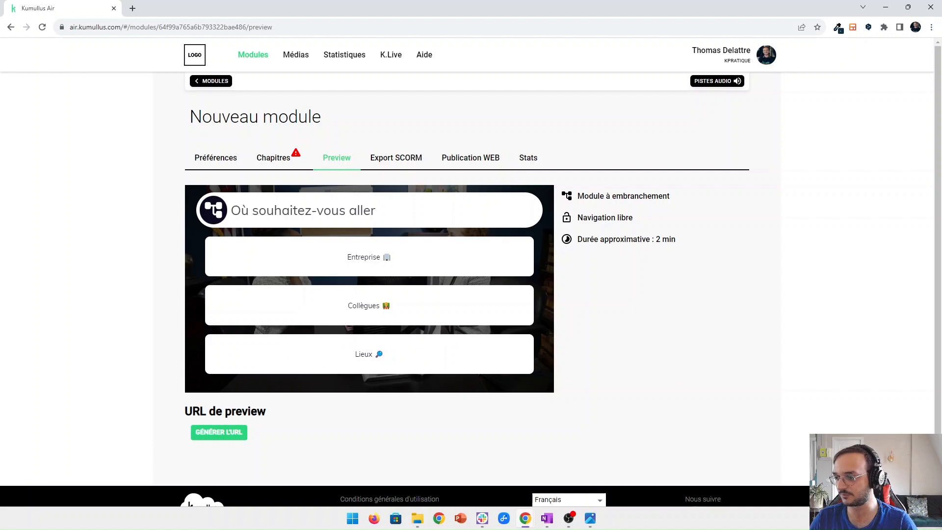
key("alt+Tab")
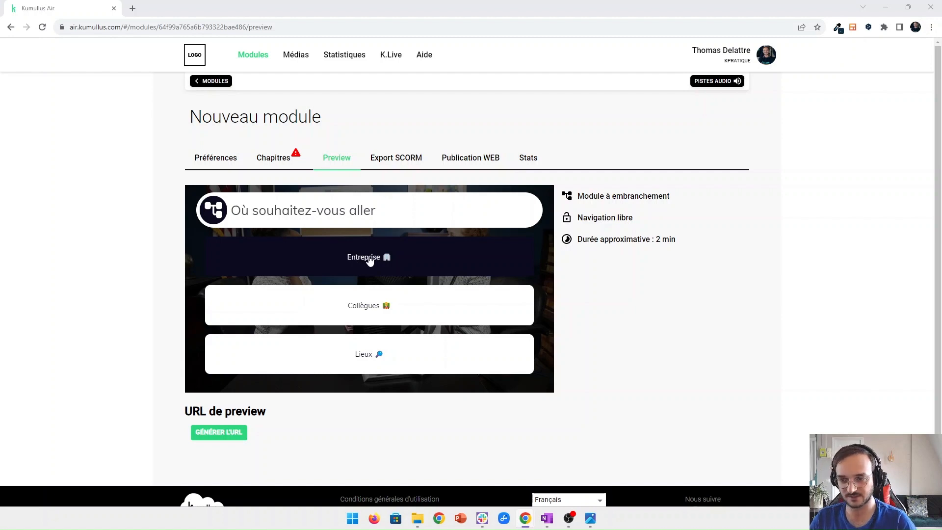
Return to the chapter tree and add the video 2.Entreprise.mp4 from KP17 vidéos to the "valeurs" chapter
left_click(286, 158)
scroll(337, 325, "up", 2)
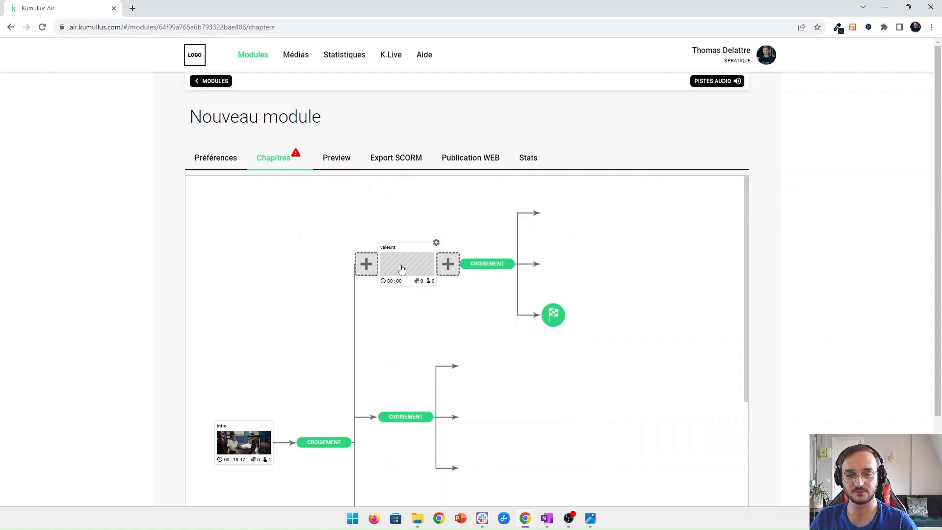
left_click(402, 270)
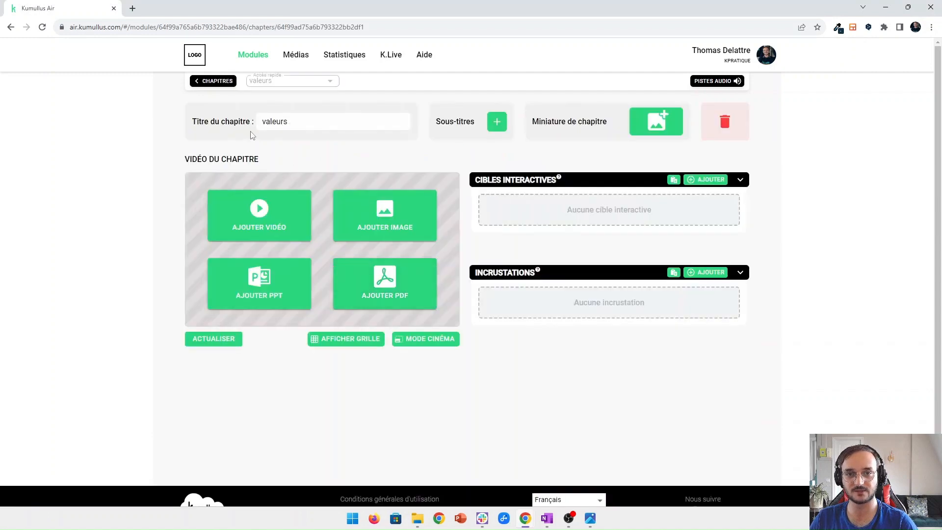
left_click(221, 82)
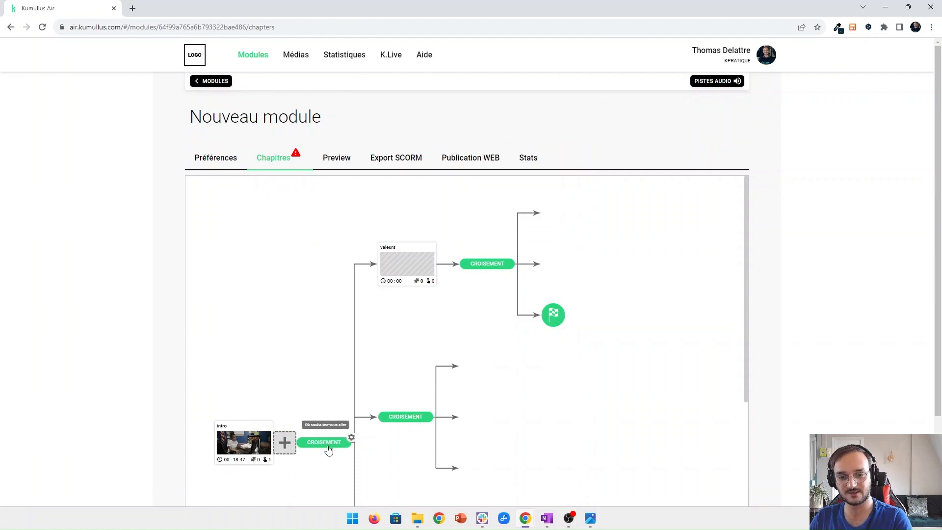
left_click(397, 265)
left_click(287, 225)
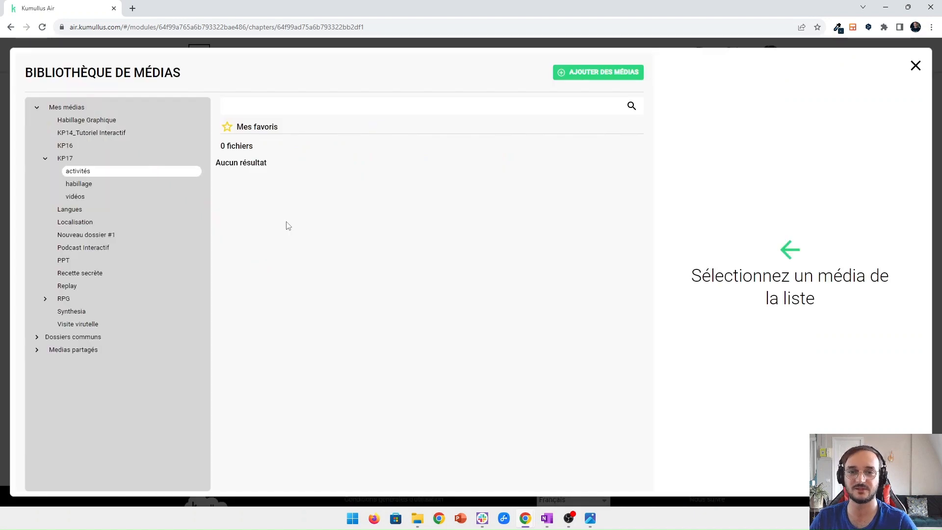
left_click(80, 195)
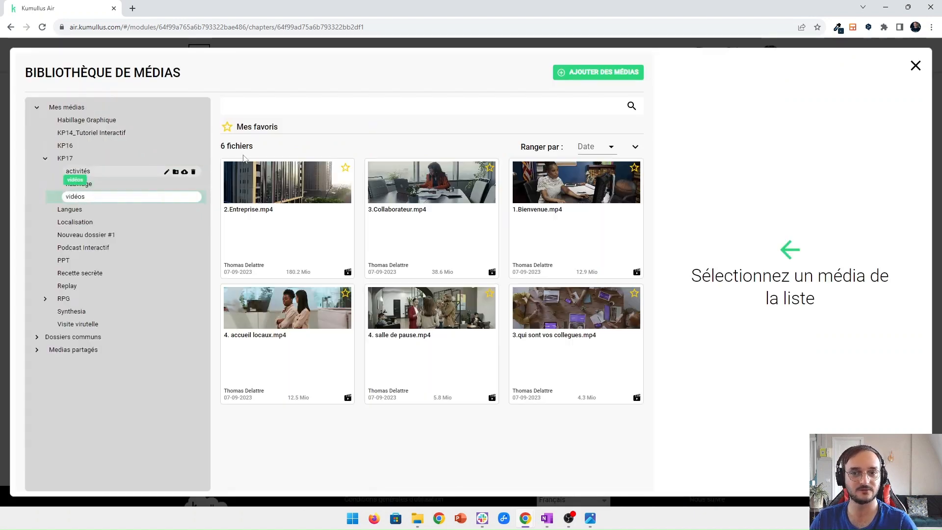
left_click(300, 194)
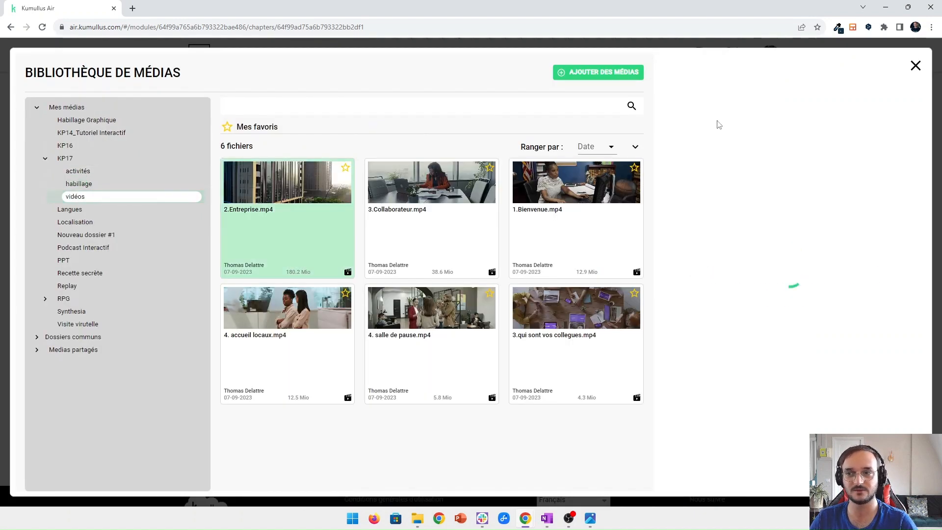
left_click(802, 94)
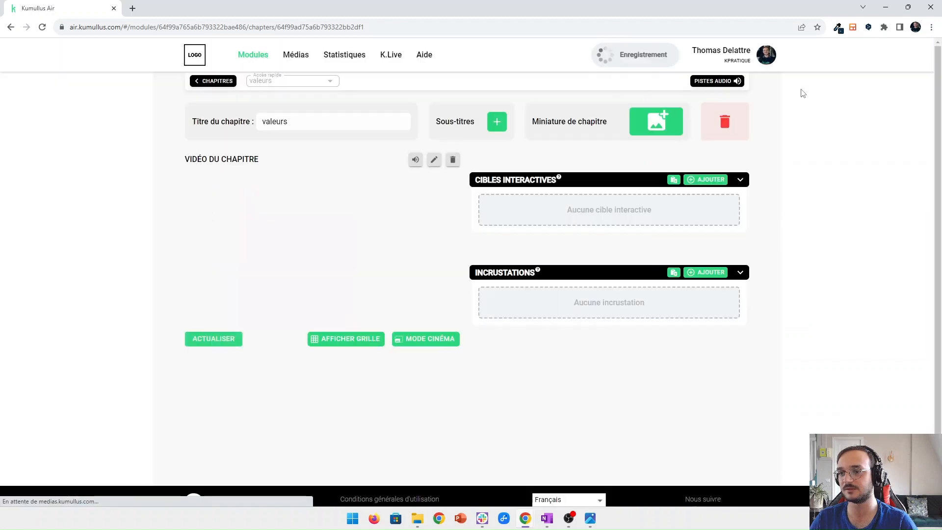
Enlarge the chapter video in cinema mode and start an Associer les cartes interactive target at about 13 seconds
left_click(426, 338)
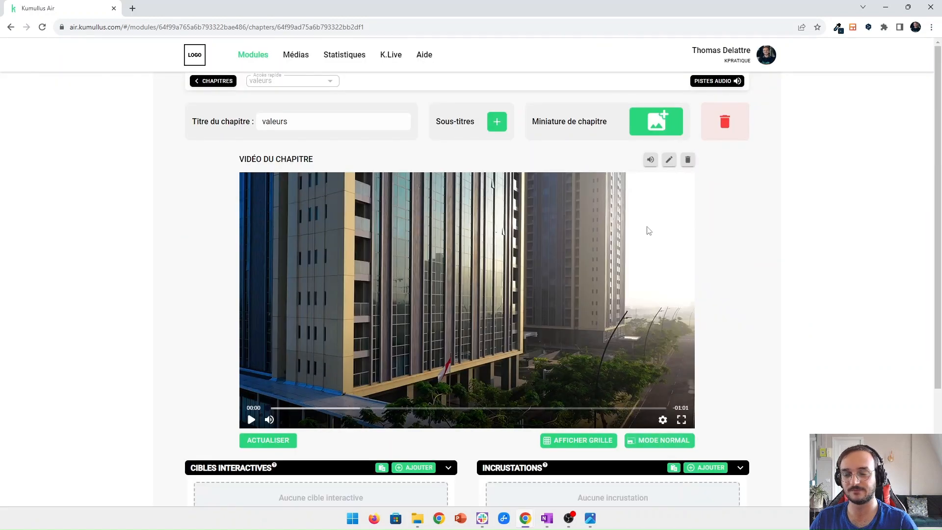
scroll(549, 276, "down", 1)
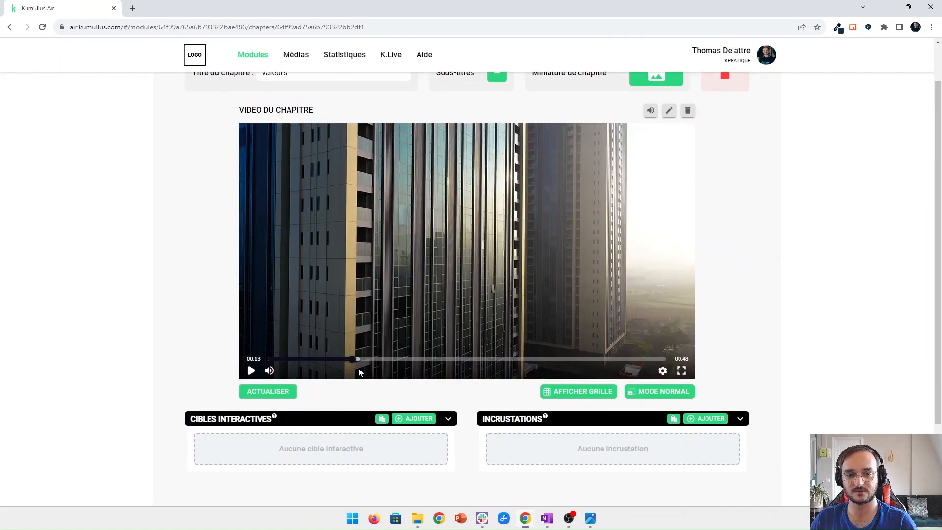
left_click(415, 418)
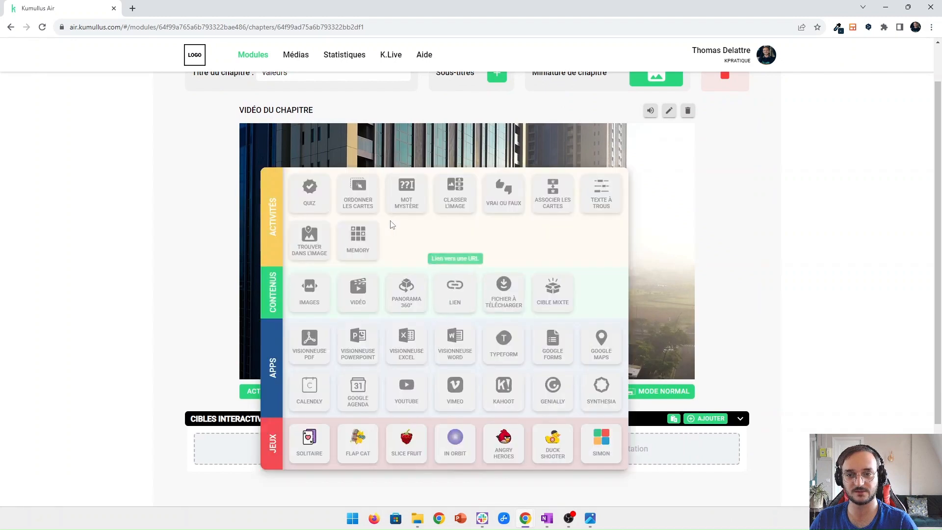
left_click(552, 210)
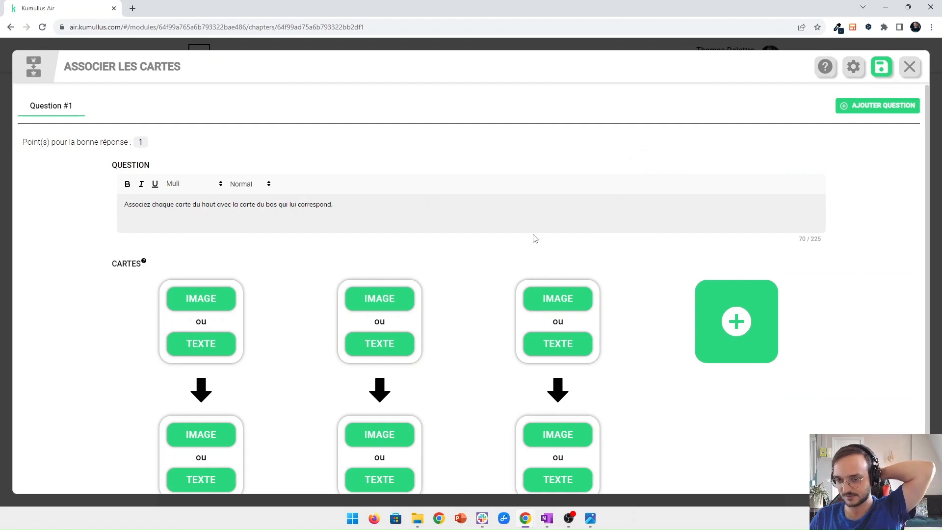
scroll(493, 255, "down", 1)
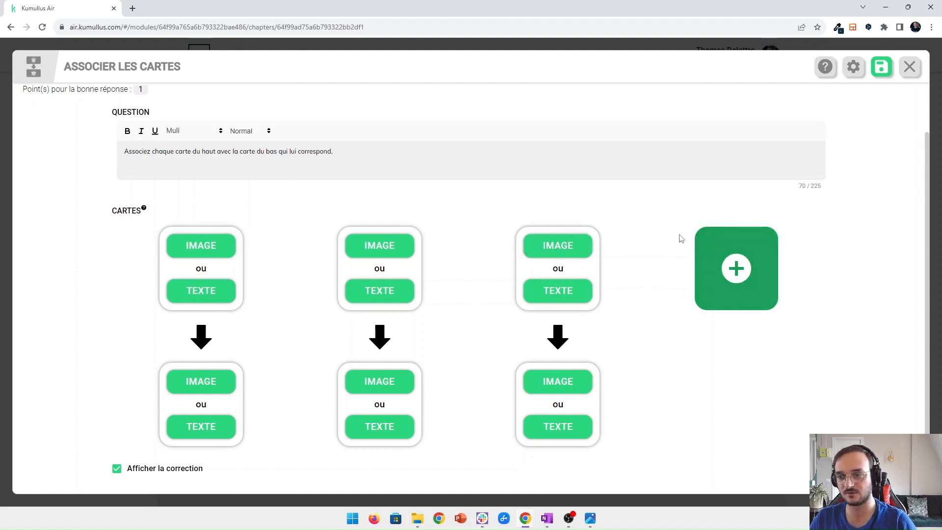
Add a fourth card pair to the Associer les cartes target and set all upper and lower cards to images
left_click(345, 153)
left_click(220, 249)
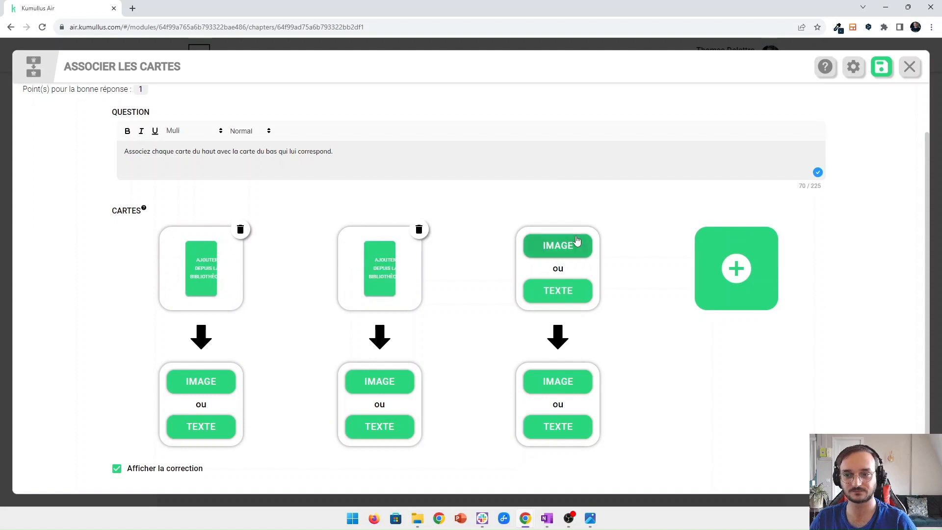
left_click(731, 262)
left_click(731, 254)
left_click(206, 384)
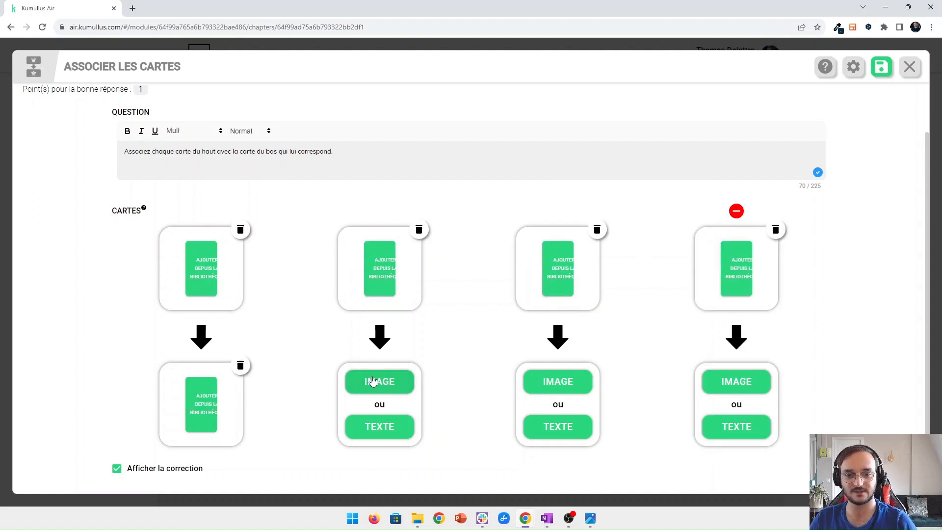
left_click(365, 382)
left_click(549, 383)
left_click(732, 382)
Fill the first upper card with the Collaboration image from the KP17 activités media folder
left_click(590, 519)
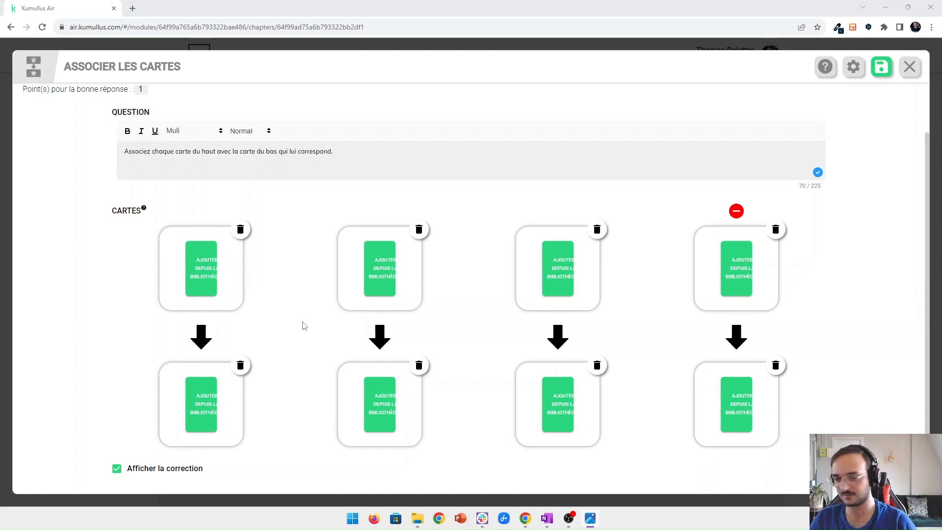
left_click(205, 273)
left_click(107, 177)
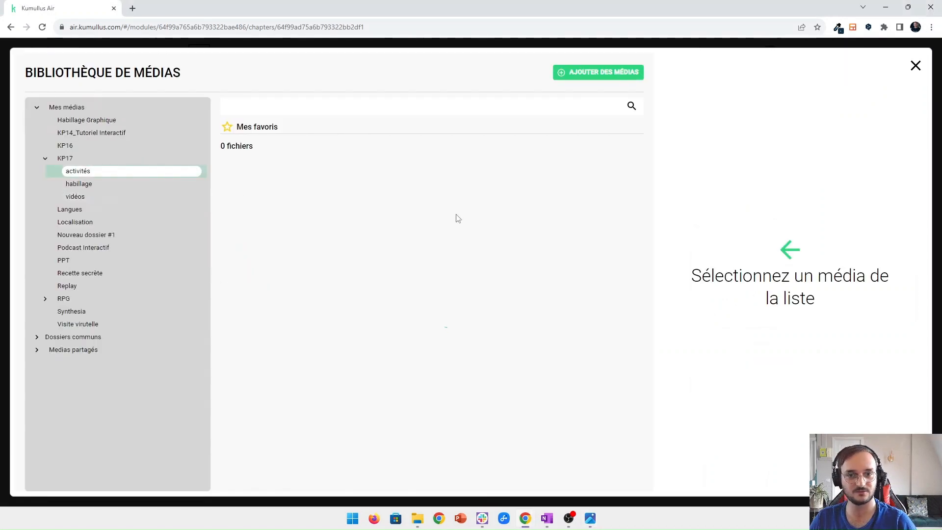
scroll(555, 211, "down", 3)
left_click(281, 267)
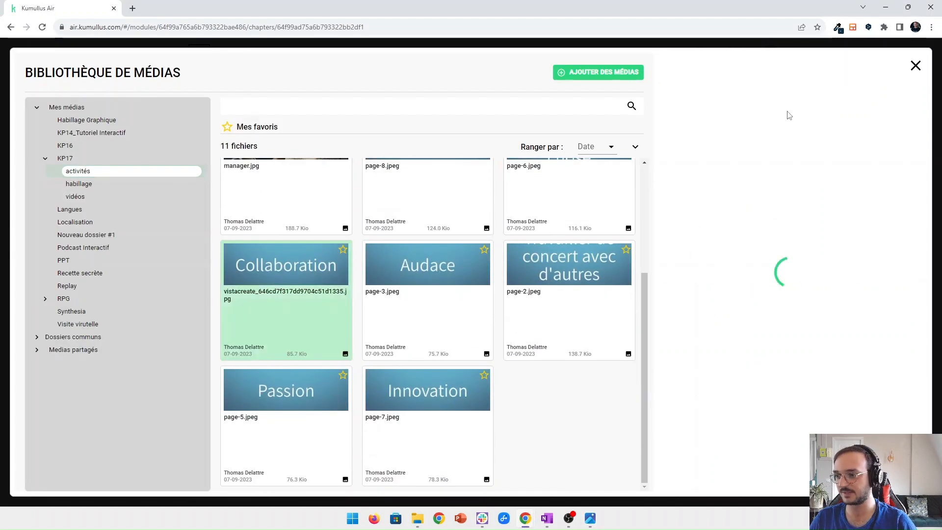
left_click(824, 94)
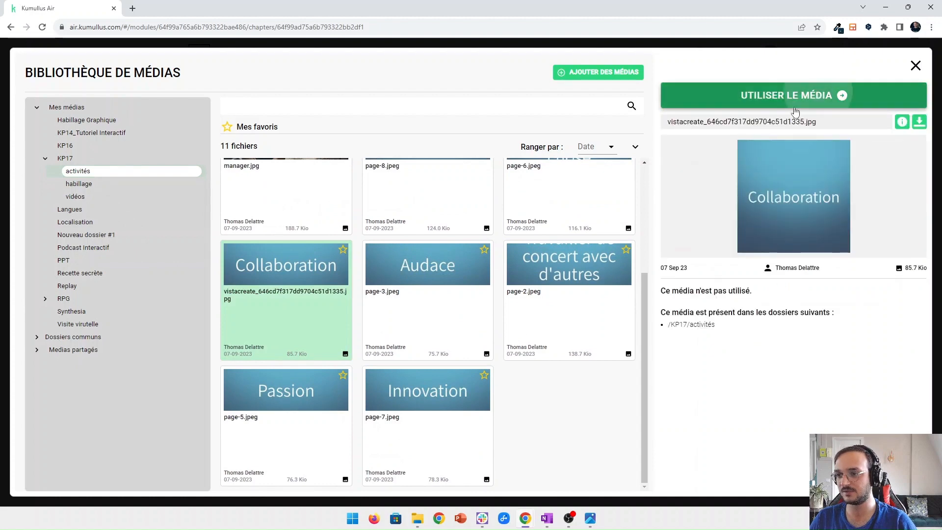
Fill the first lower card with page-8.jpeg, the definition image about introducing something new
left_click(206, 410)
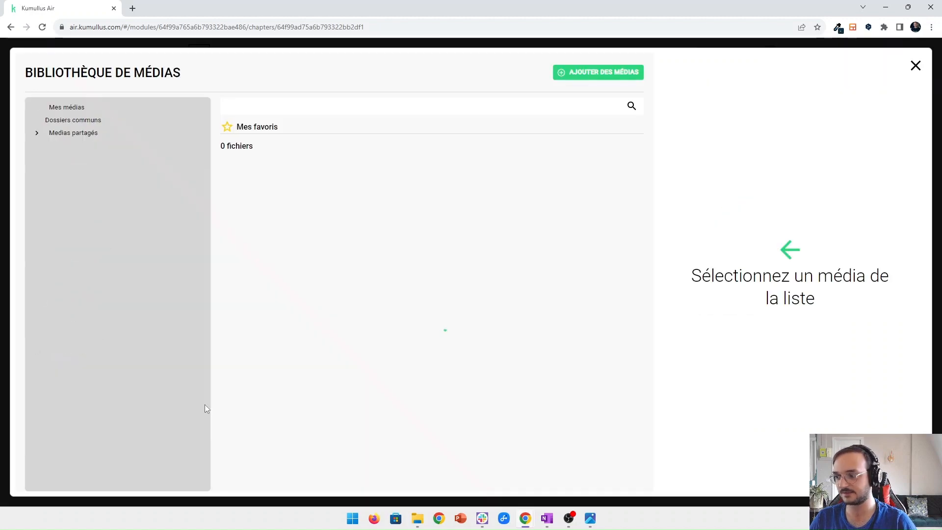
left_click(572, 193)
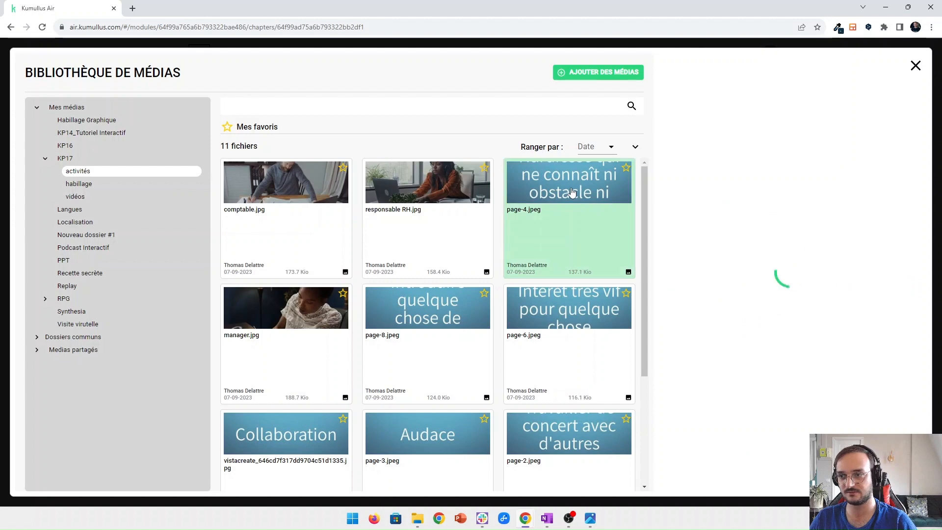
left_click(551, 294)
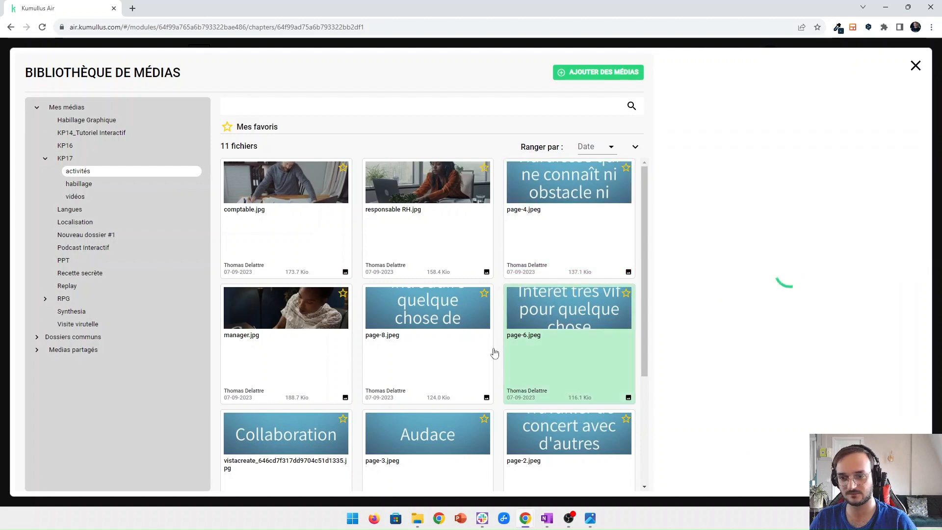
scroll(554, 284, "down", 3)
left_click(563, 265)
scroll(563, 263, "up", 1)
scroll(563, 262, "up", 3)
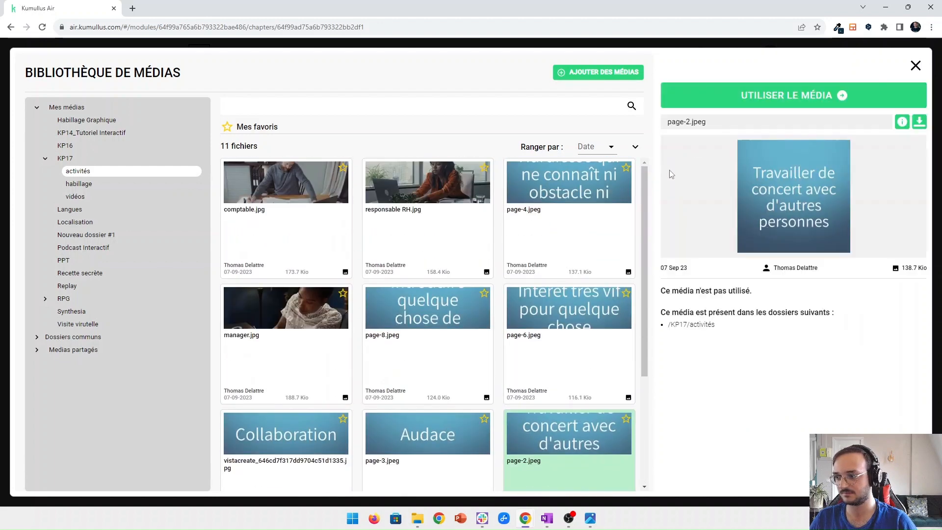
left_click(456, 314)
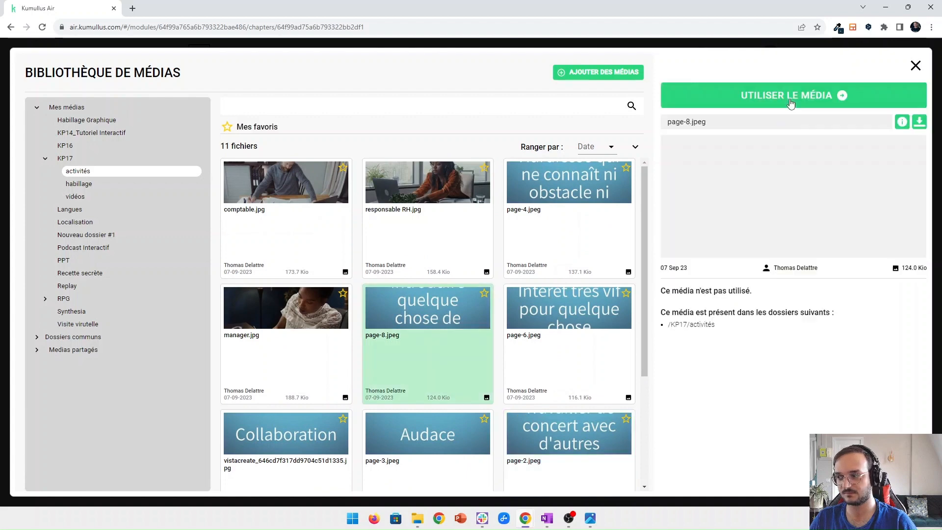
left_click(789, 96)
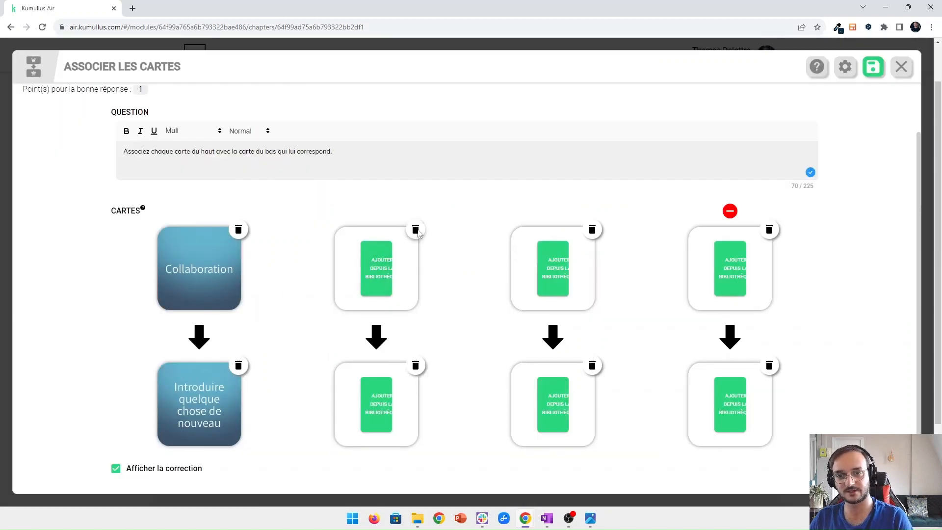
Try the second pair as text cards reading "Innovation" above and "Définition" below, and discard the texts in favour of images
left_click(416, 229)
left_click(415, 366)
left_click(388, 295)
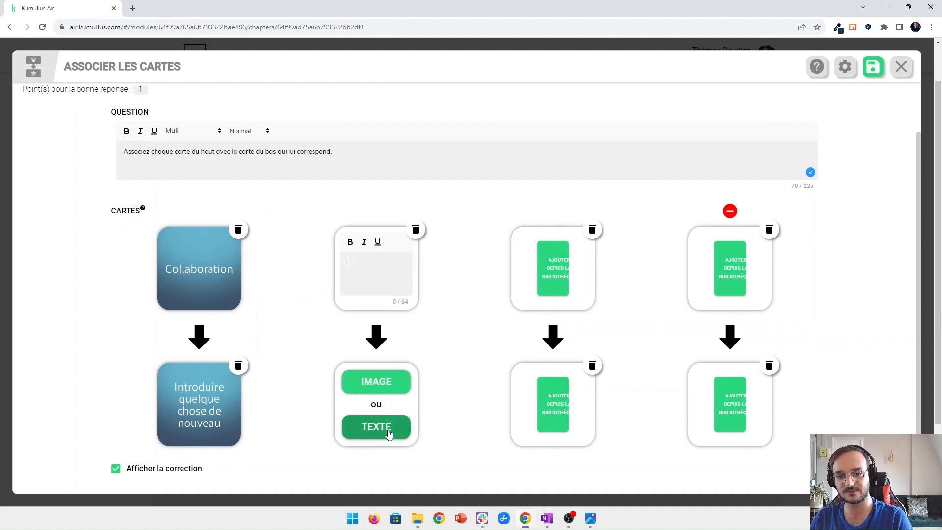
left_click(377, 426)
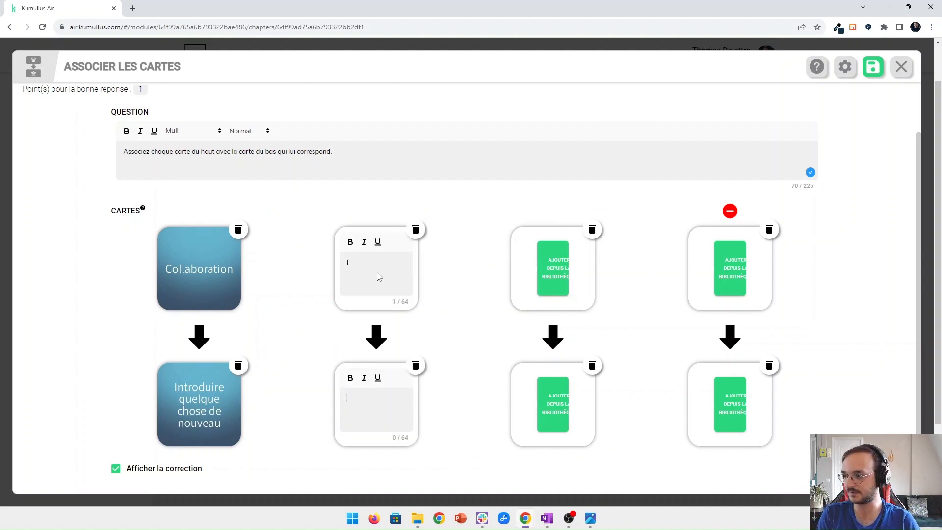
key("BackSpace")
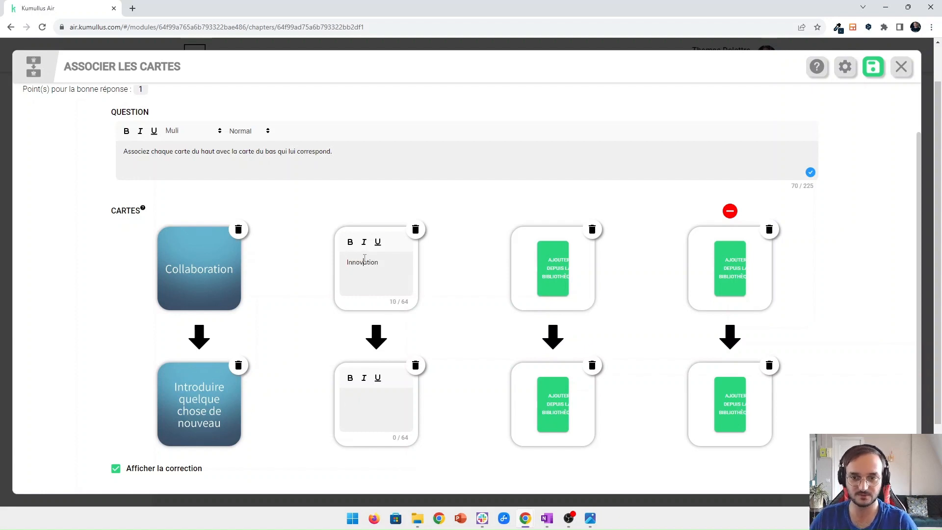
left_click(380, 409)
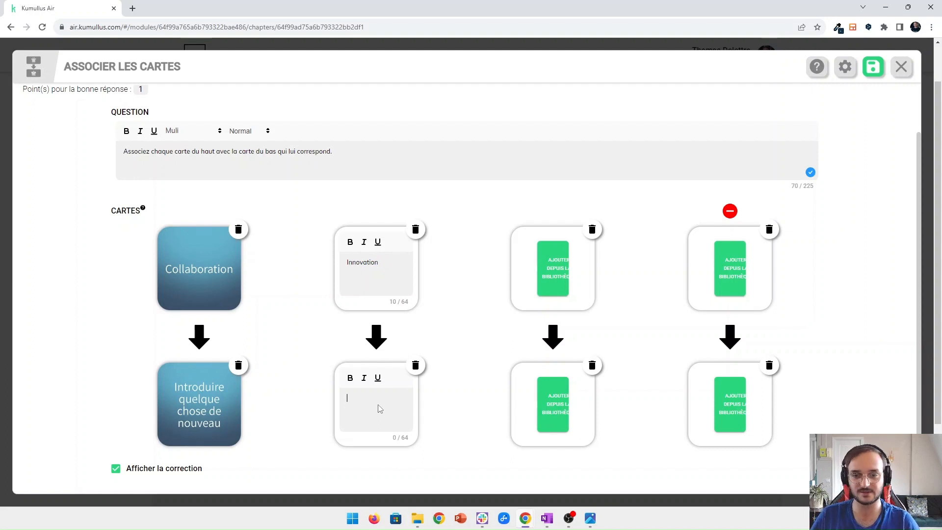
type("Définition")
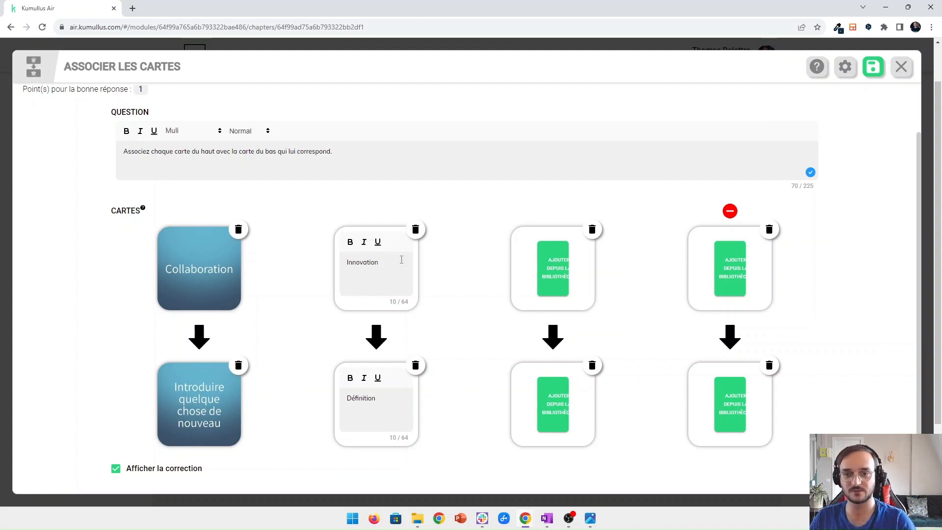
left_click(416, 230)
left_click(417, 366)
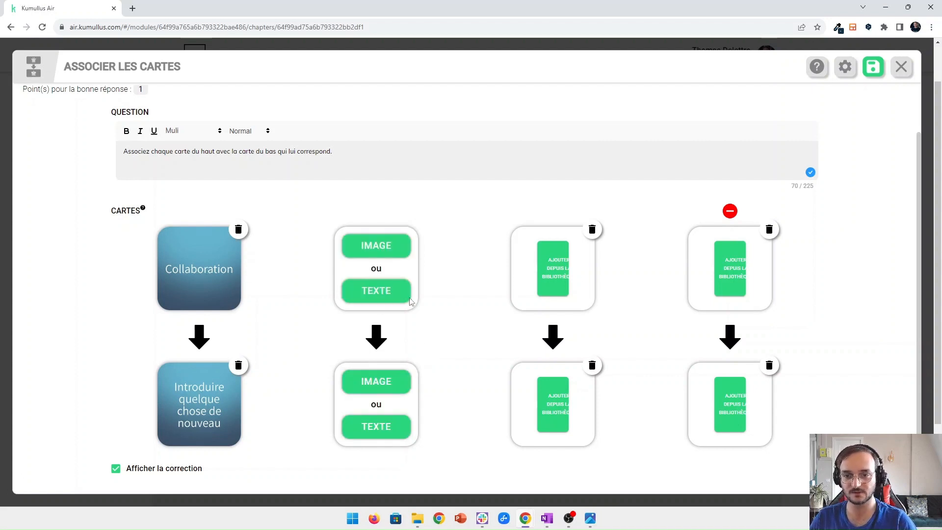
left_click(405, 383)
Fill the second upper card with the Innovation image page-7.jpeg
left_click(381, 287)
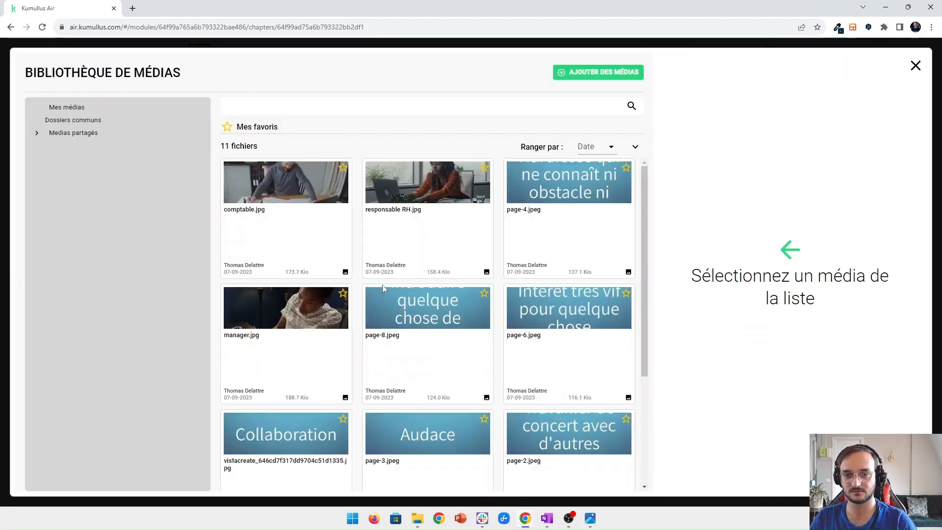
scroll(530, 270, "down", 3)
left_click(437, 422)
left_click(818, 102)
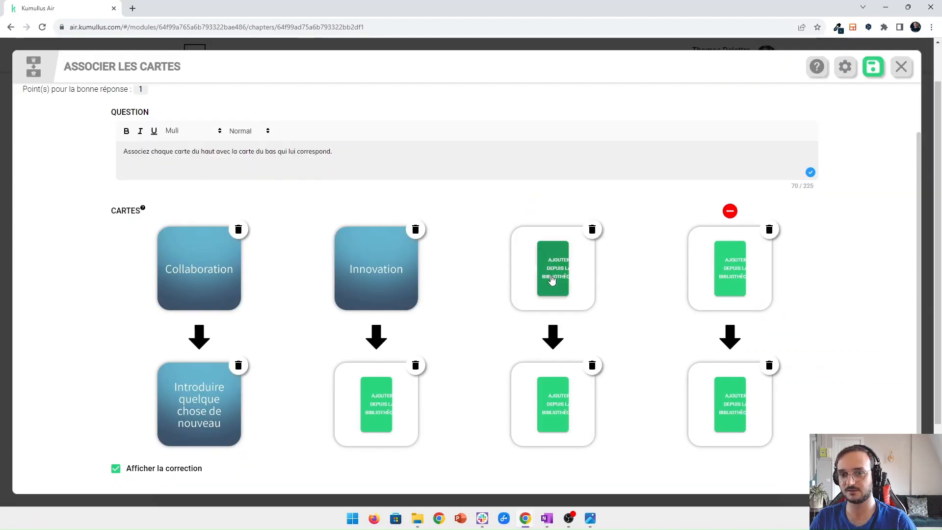
Fill the third upper card with page-3.jpeg (Audace) and the fourth with page-5.jpeg (Passion)
left_click(552, 271)
scroll(444, 336, "down", 3)
left_click(444, 334)
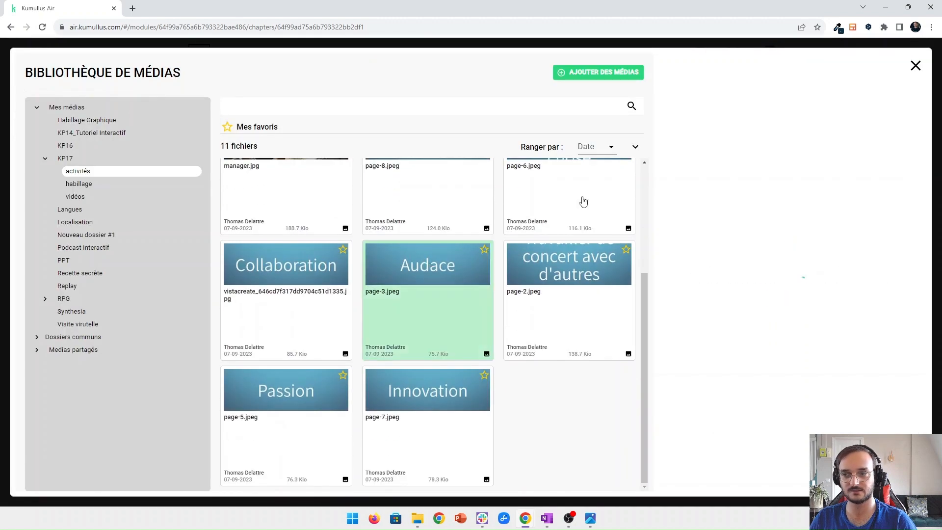
left_click(848, 97)
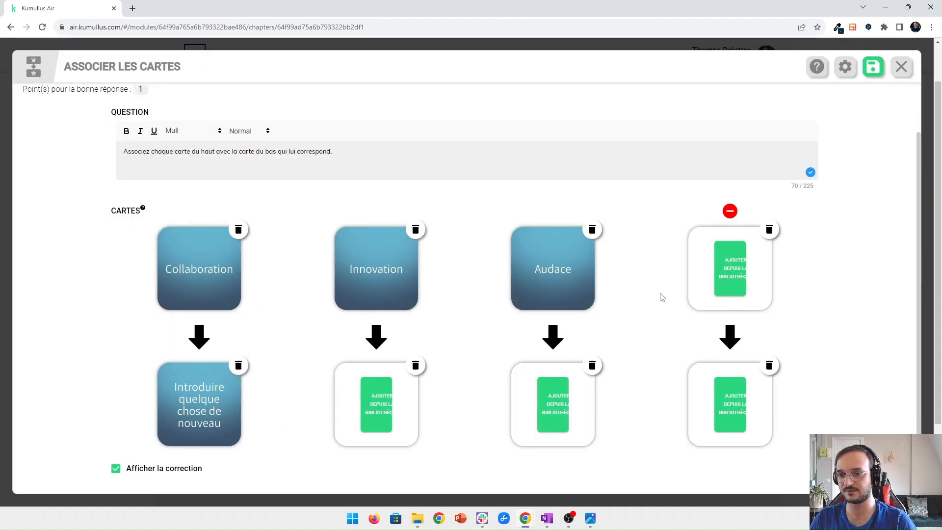
left_click(738, 268)
scroll(465, 322, "down", 3)
left_click(293, 417)
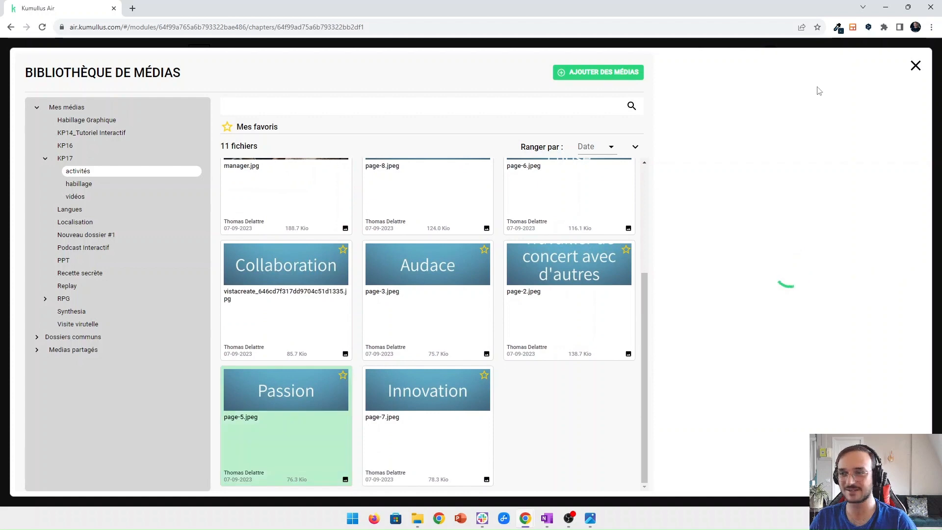
left_click(829, 98)
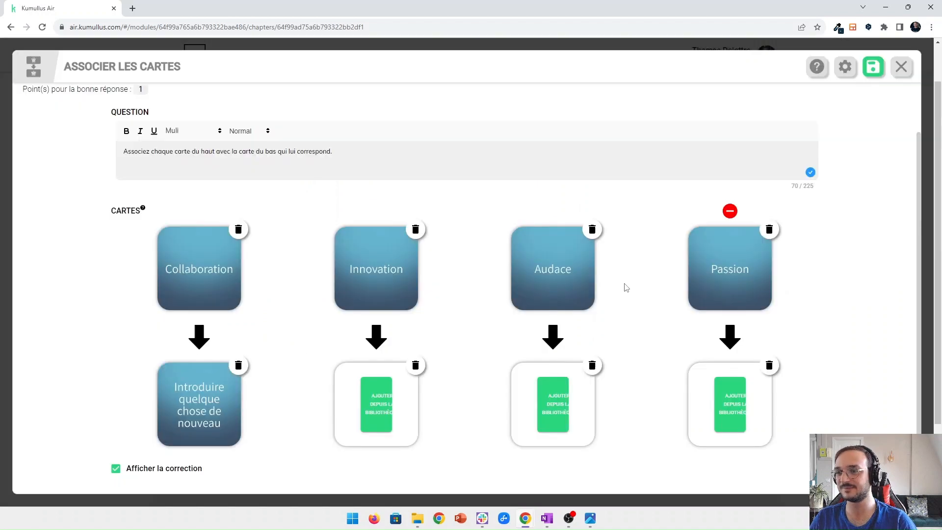
Fill the second lower card with definition image page-6.jpeg and the third with page-4.jpeg
left_click(395, 389)
left_click(554, 194)
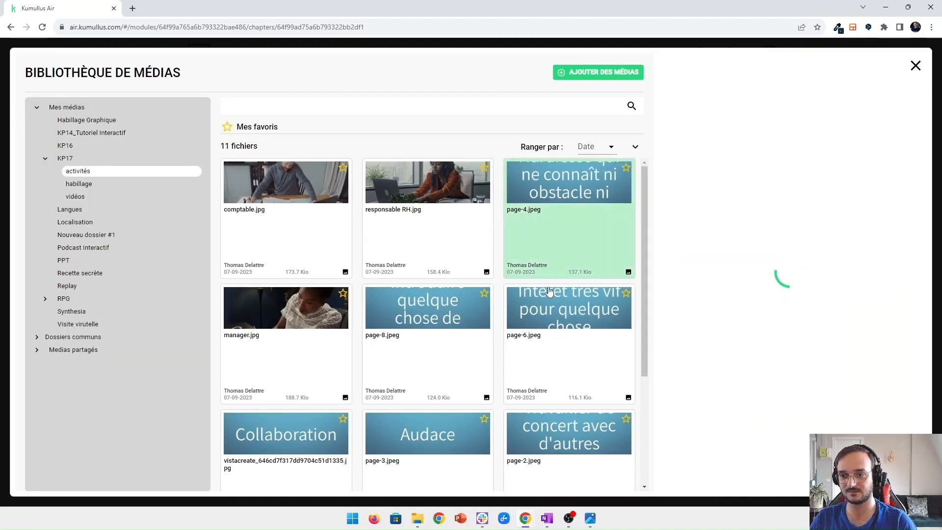
left_click(550, 295)
left_click(815, 97)
left_click(533, 392)
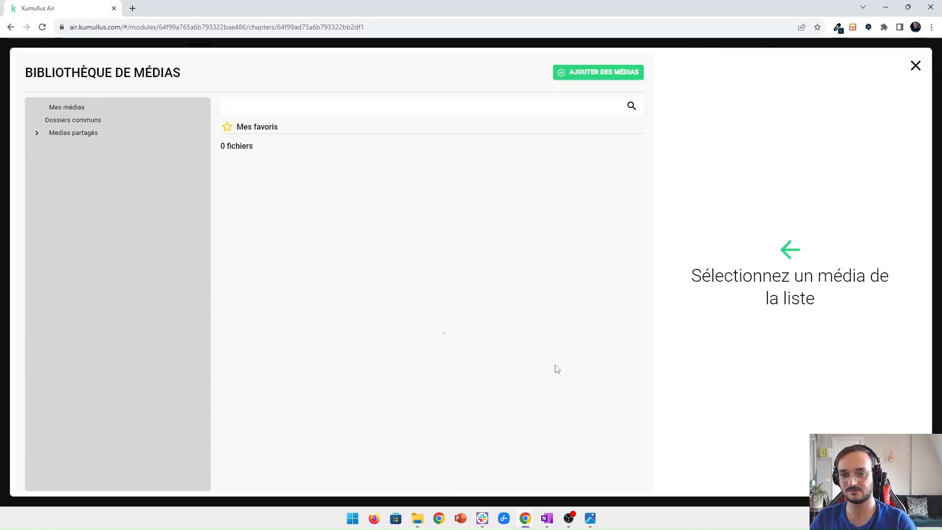
left_click(567, 195)
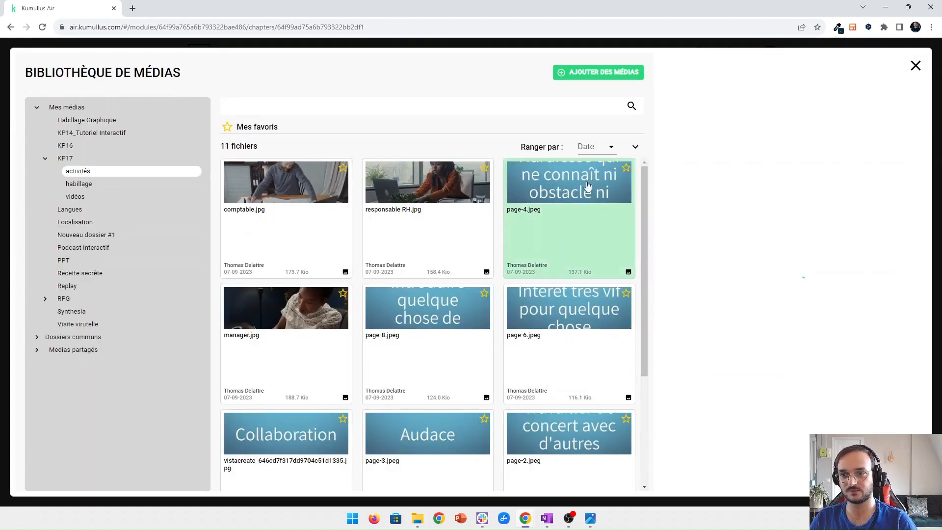
left_click(803, 100)
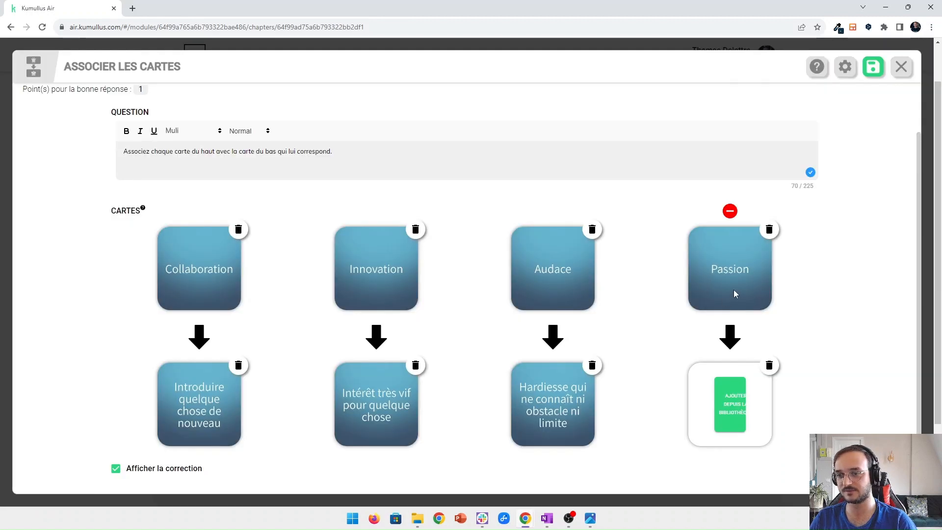
Fill the fourth lower card with page-2.jpeg, the definition image about working together with other people
left_click(731, 404)
scroll(444, 270, "down", 1)
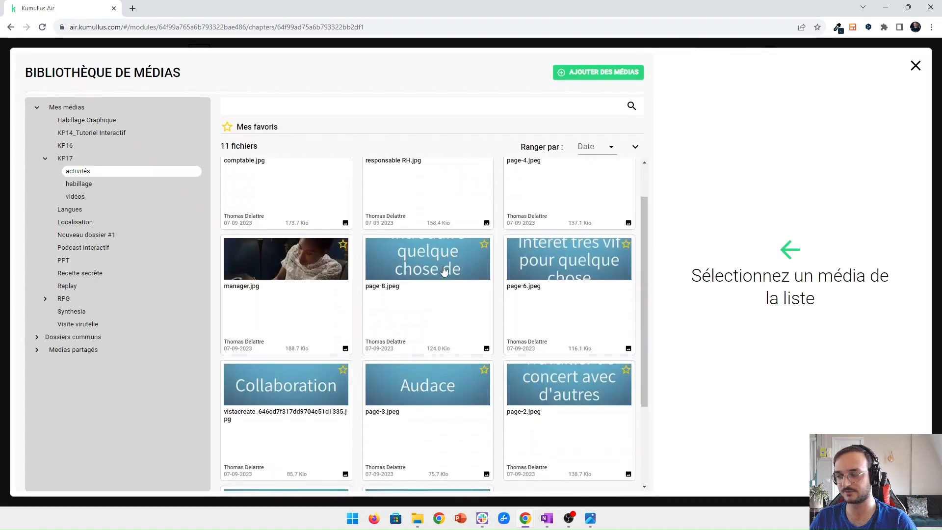
scroll(444, 271, "down", 2)
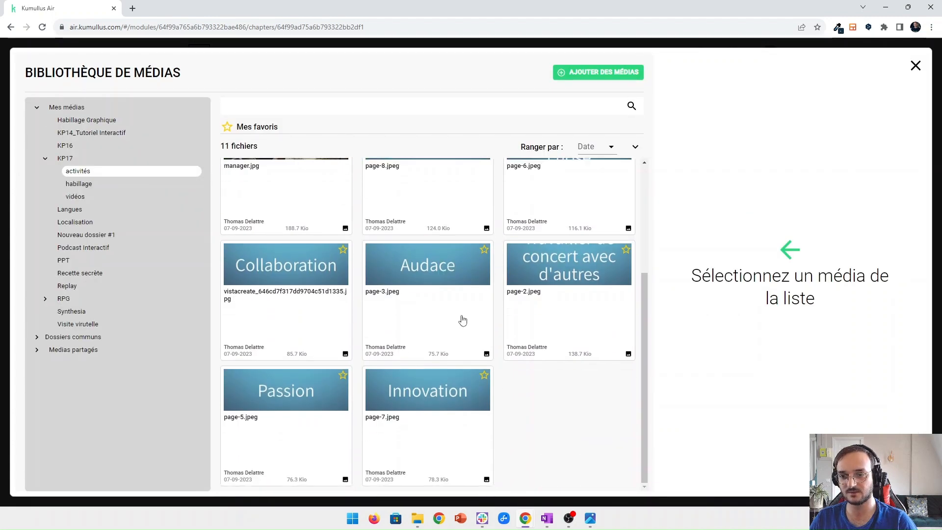
scroll(539, 324, "up", 2)
left_click(551, 328)
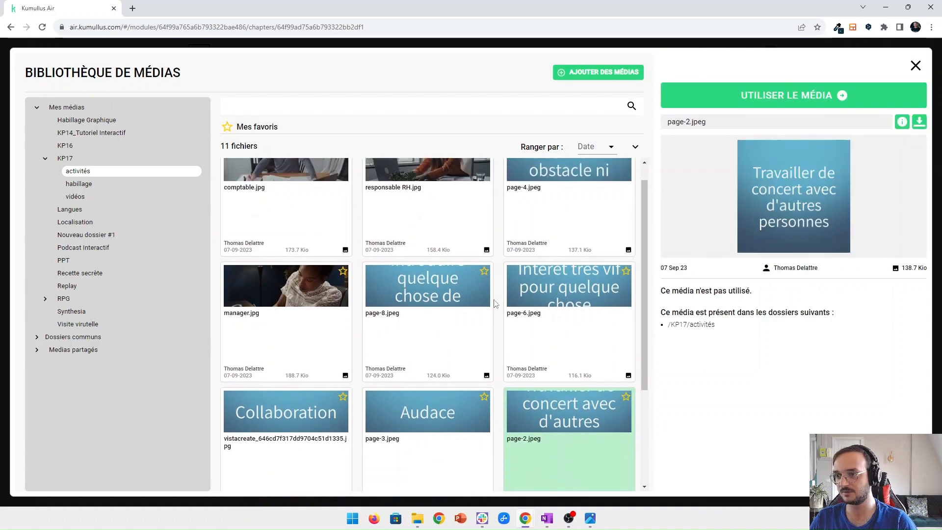
left_click(740, 100)
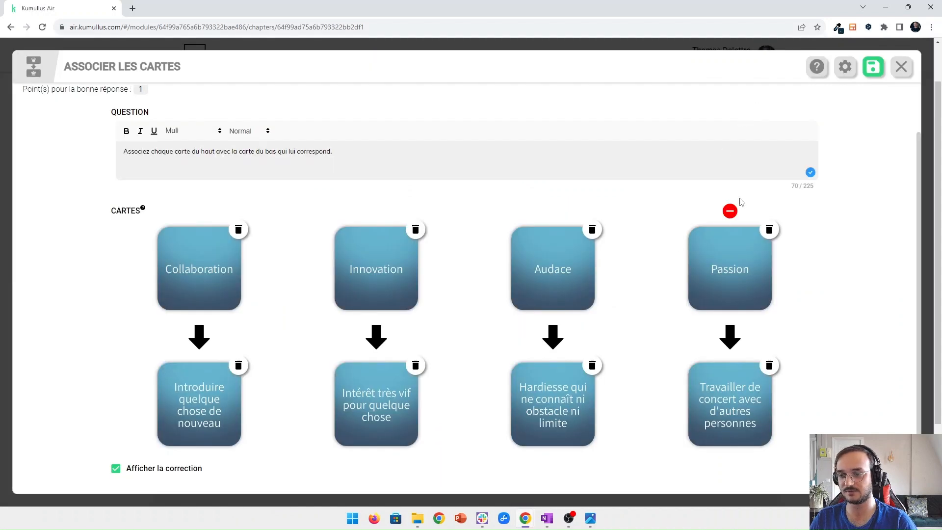
Save the Associer les cartes target and return to the video of the "valeurs" chapter
scroll(843, 159, "up", 1)
scroll(866, 166, "down", 1)
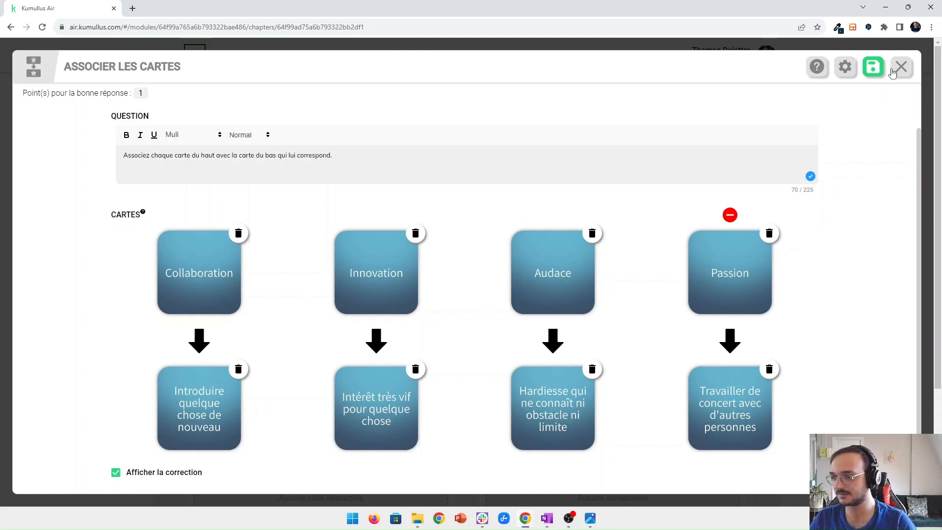
left_click(873, 69)
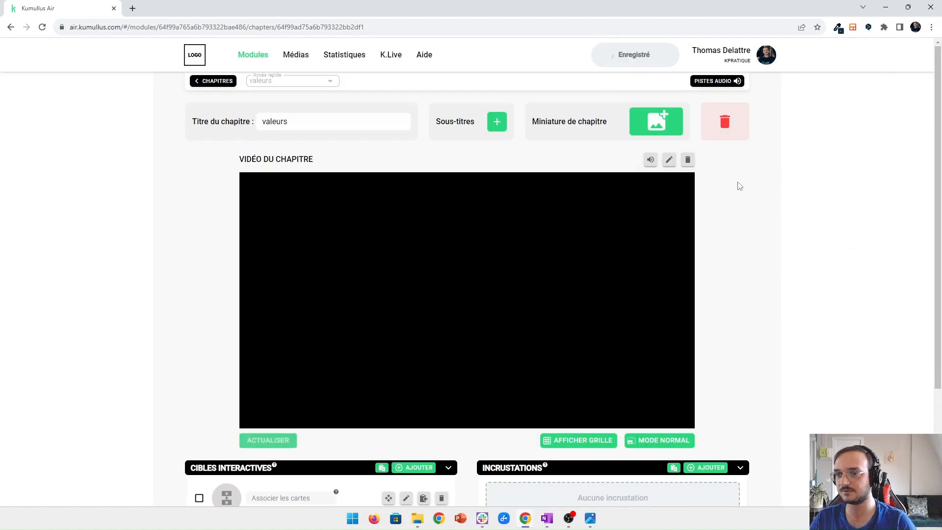
left_click(351, 409)
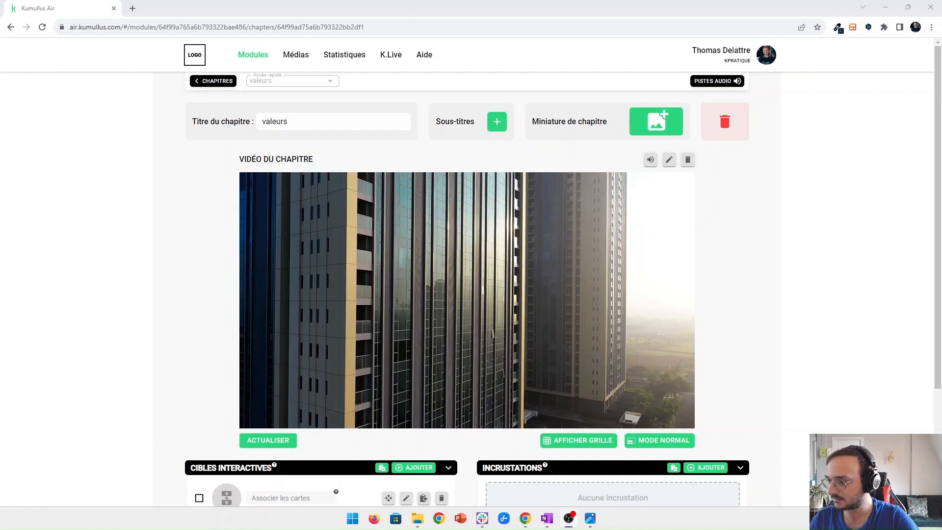
Play the "valeurs" chapter video and open its Associer les cartes target
key("alt+Tab")
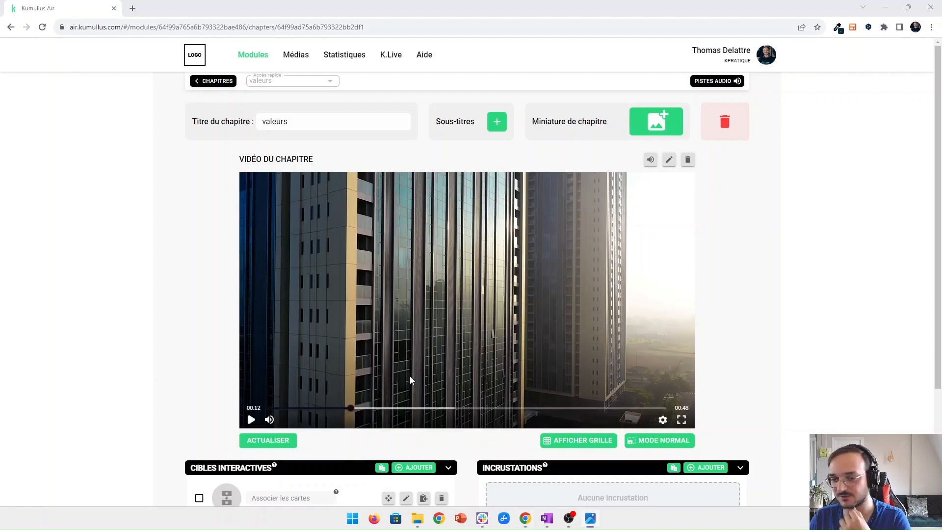
scroll(494, 350, "down", 2)
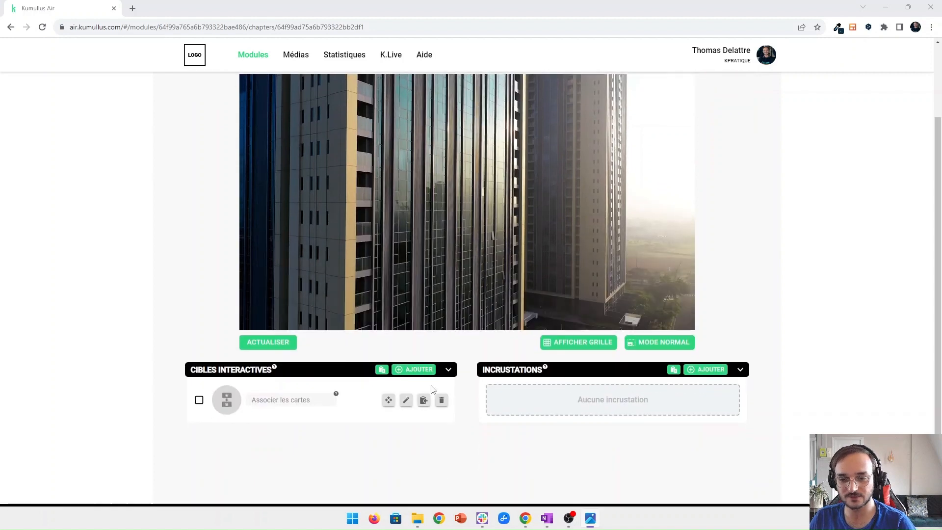
scroll(389, 376, "up", 2)
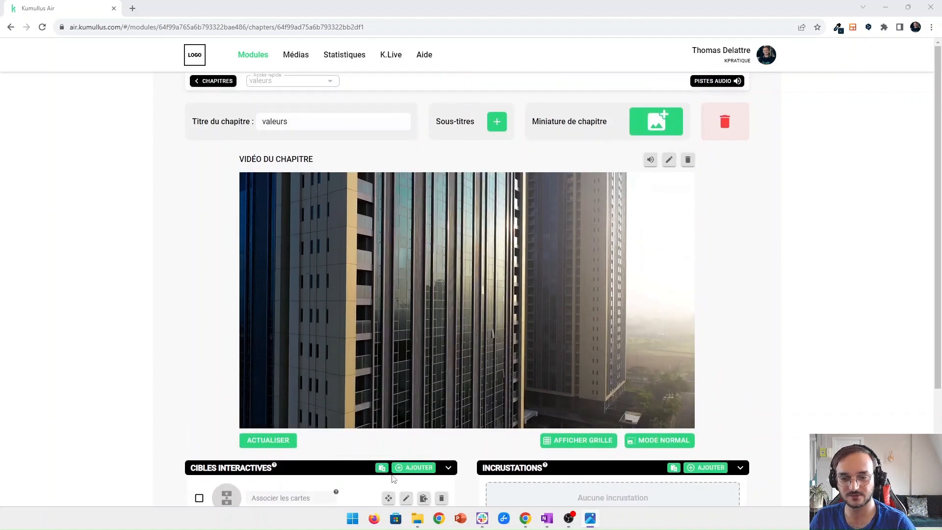
left_click(375, 355)
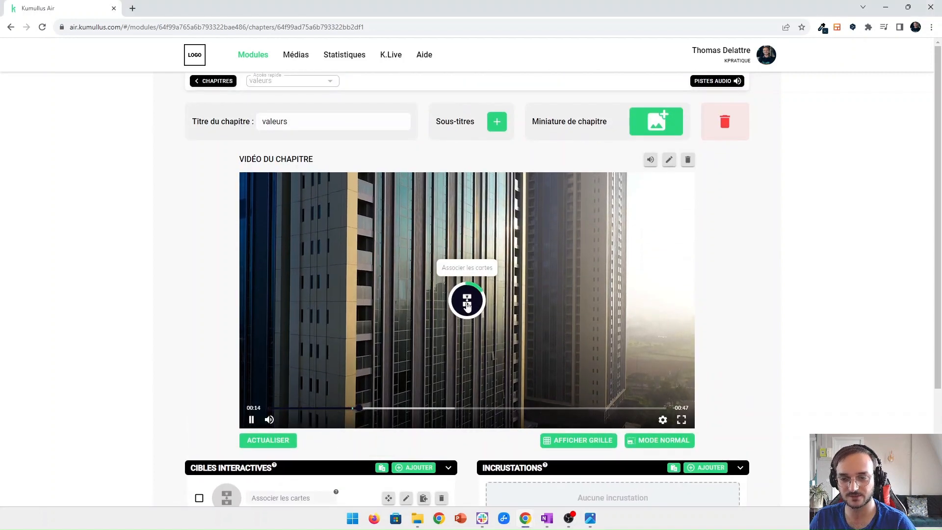
left_click(463, 317)
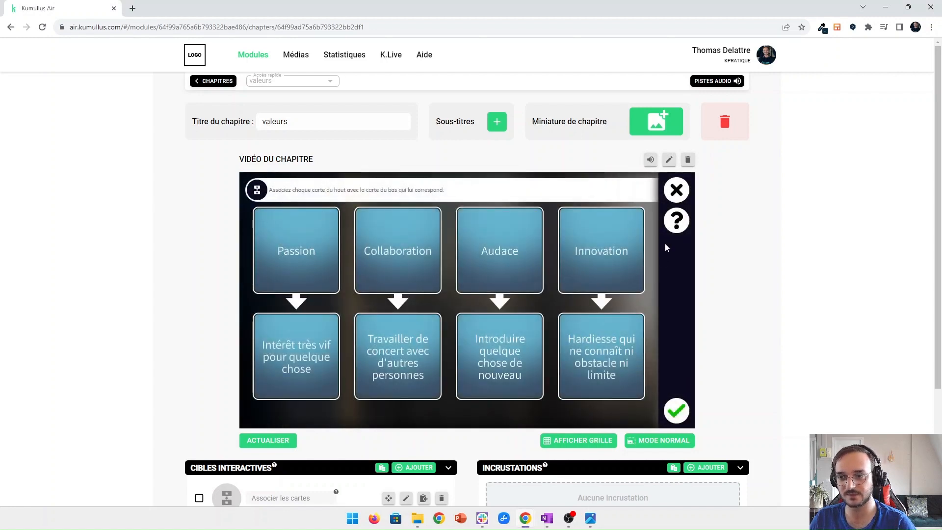
Test the card matching by rearranging the lower cards, submit the answers, and return to the module's chapter tree
left_click_drag(618, 355, 513, 360)
left_click_drag(423, 362, 486, 361)
left_click_drag(408, 355, 344, 352)
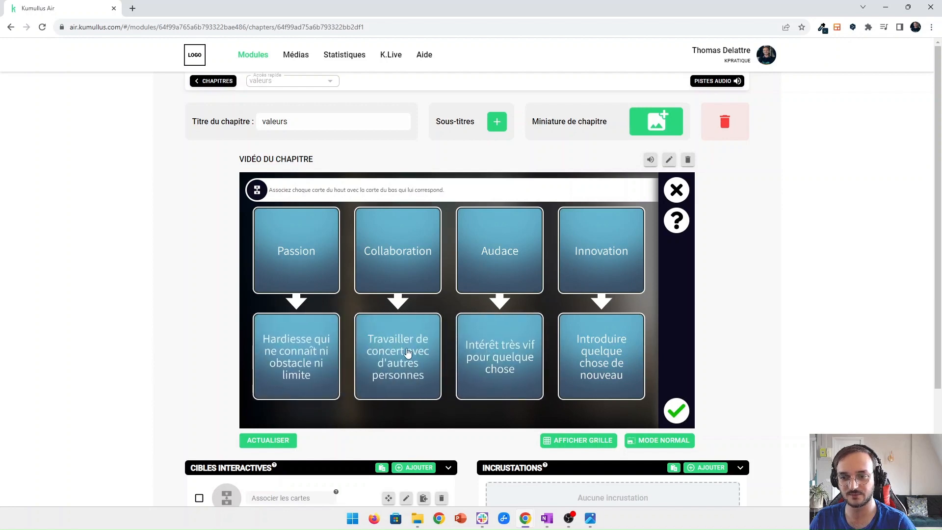
left_click_drag(408, 353, 505, 352)
left_click_drag(591, 352, 525, 352)
left_click(676, 408)
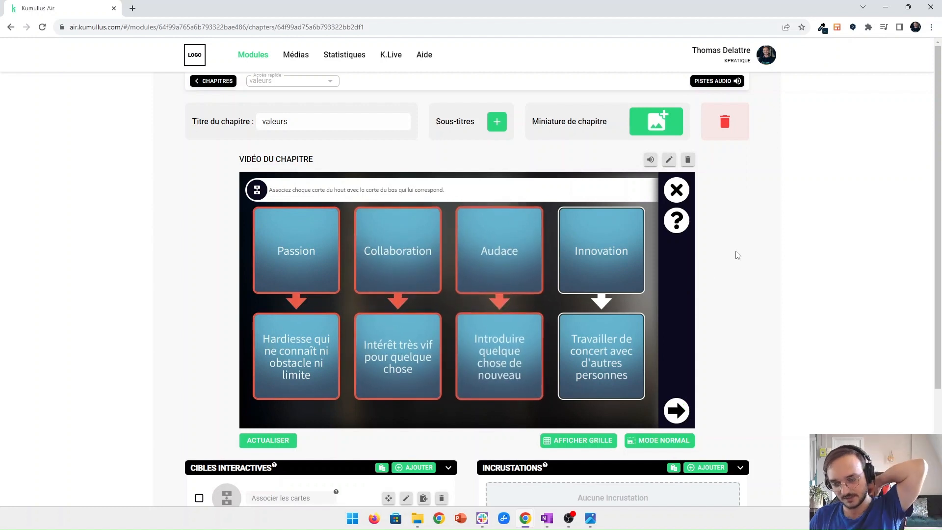
left_click(680, 414)
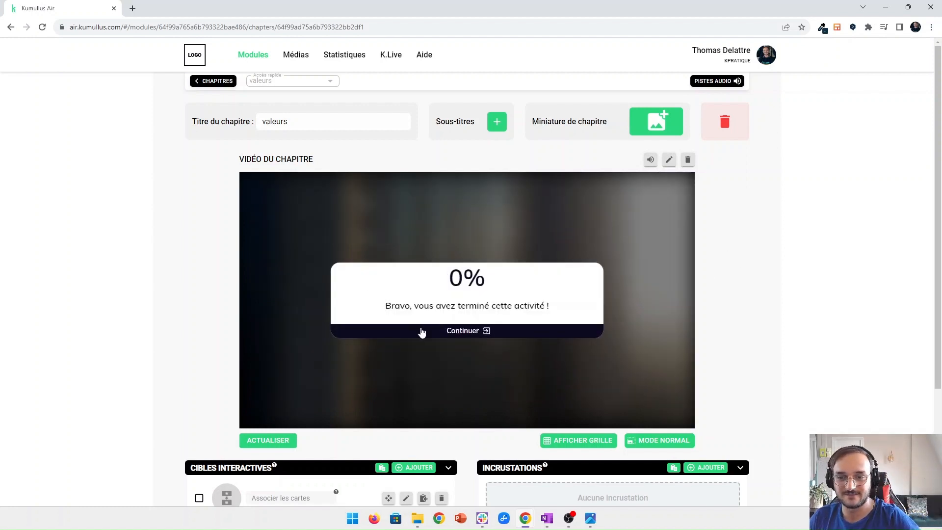
left_click(422, 332)
left_click(214, 80)
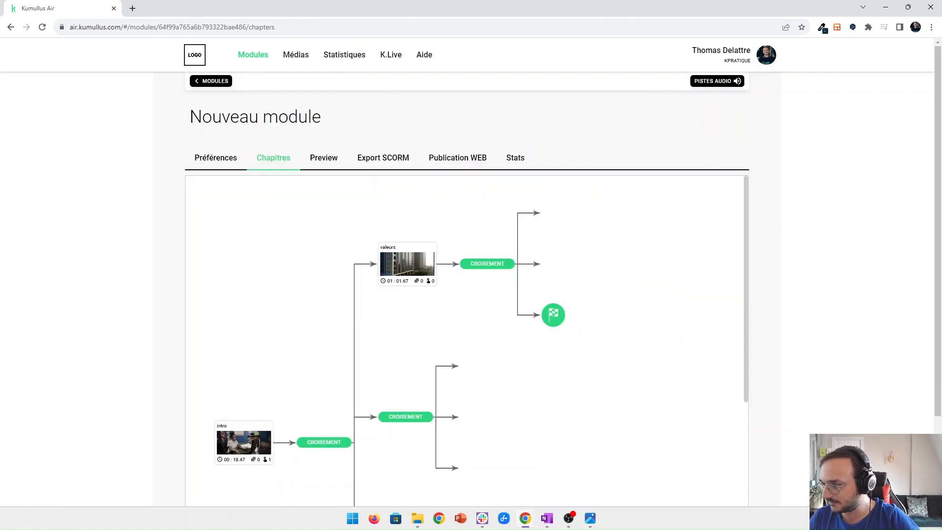
Reopen the "valeurs" chapter, browse the available interactive target types with its video at 00:33, and return to the chapter tree
left_click(390, 264)
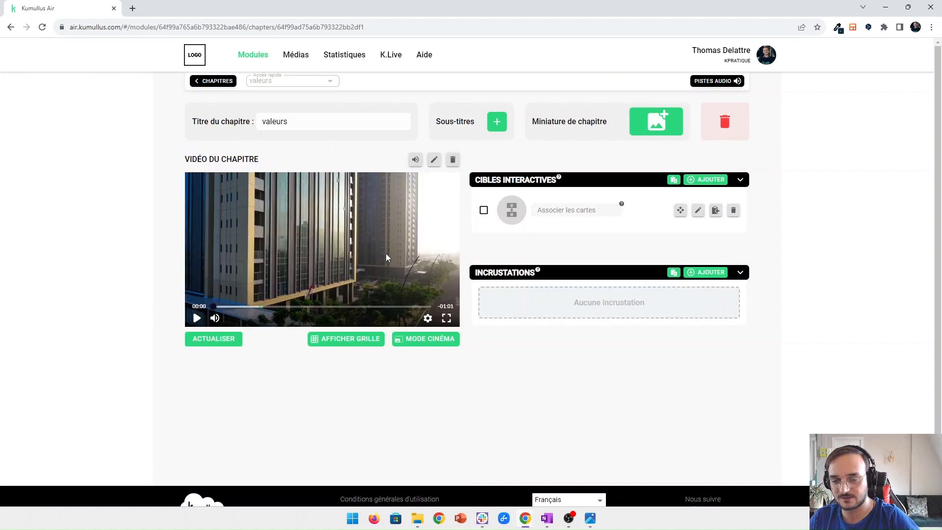
left_click(334, 307)
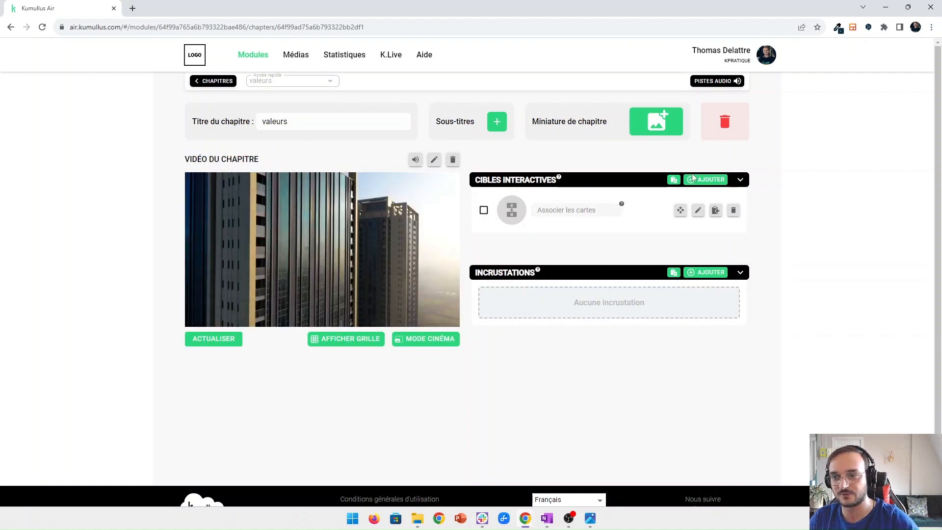
left_click(689, 179)
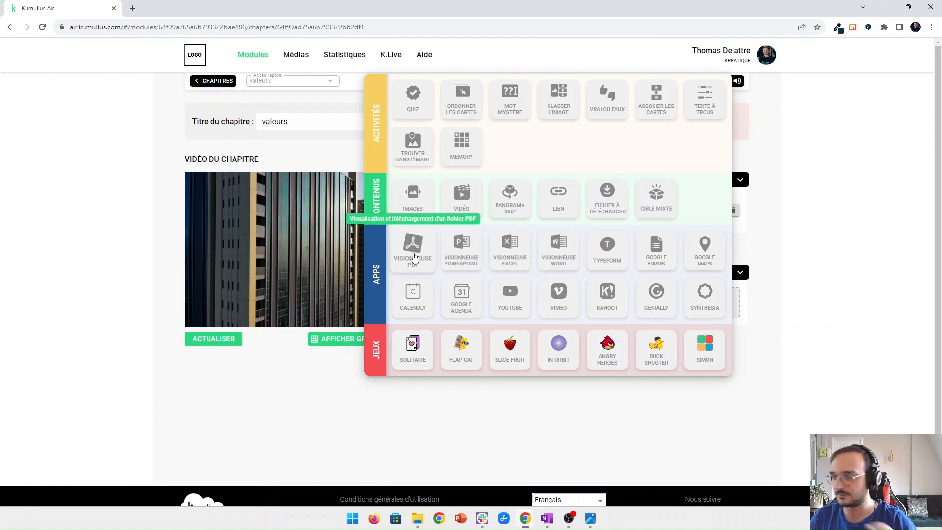
left_click(200, 212)
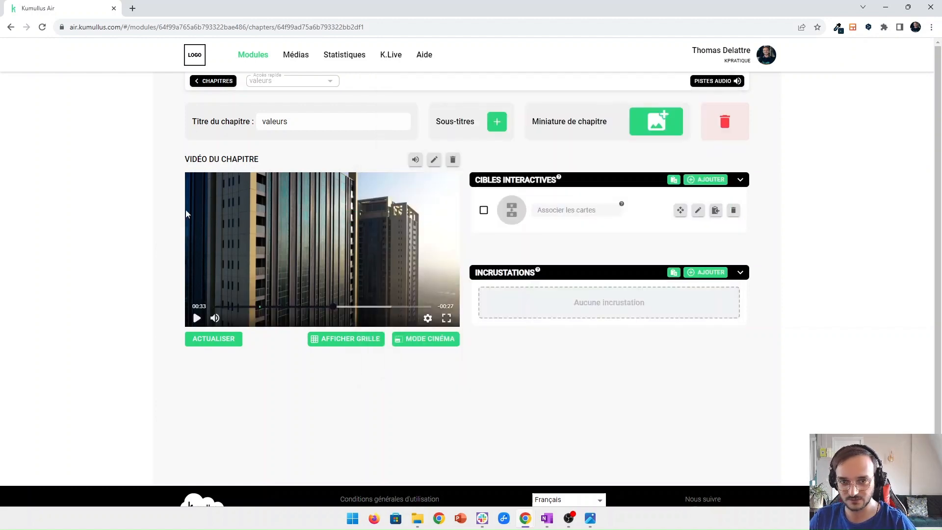
left_click(703, 179)
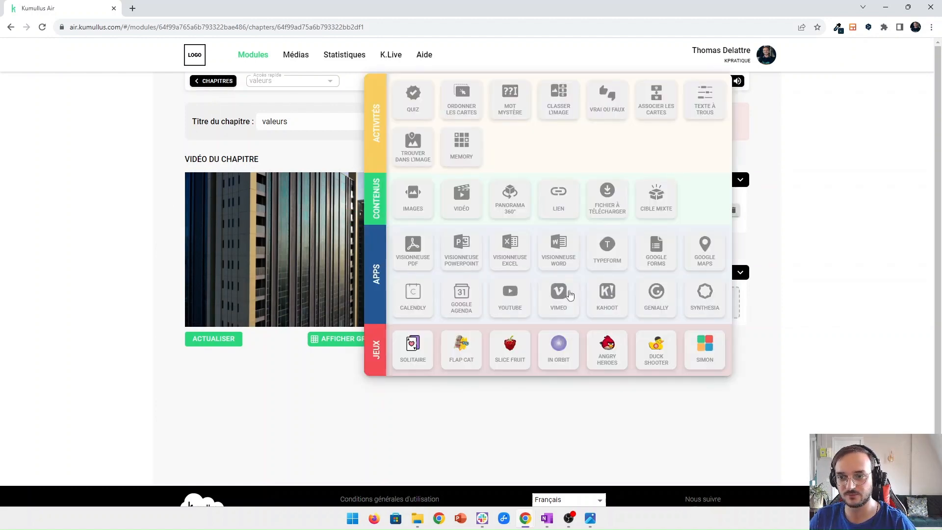
left_click(214, 81)
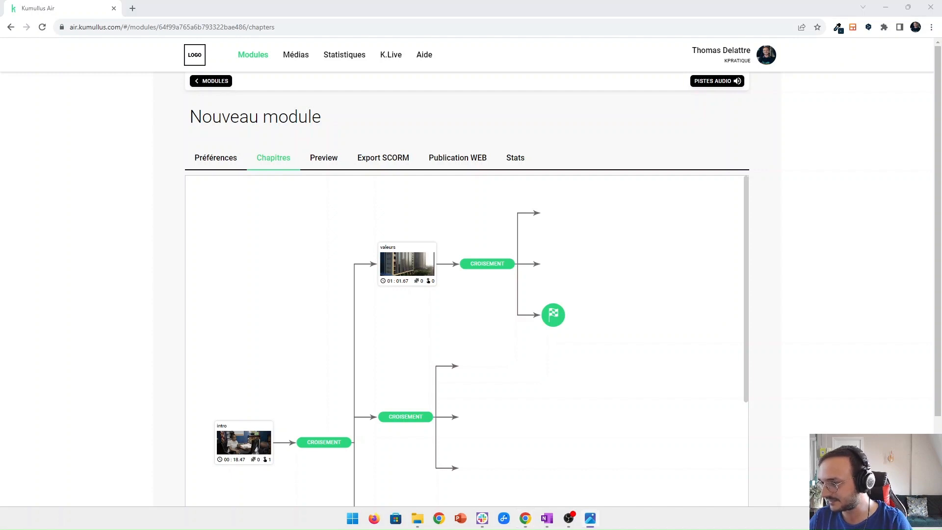
Switch the choice buttons of the middle branch's Croisement to images and assign manager.jpg to the first one
scroll(473, 381, "down", 1)
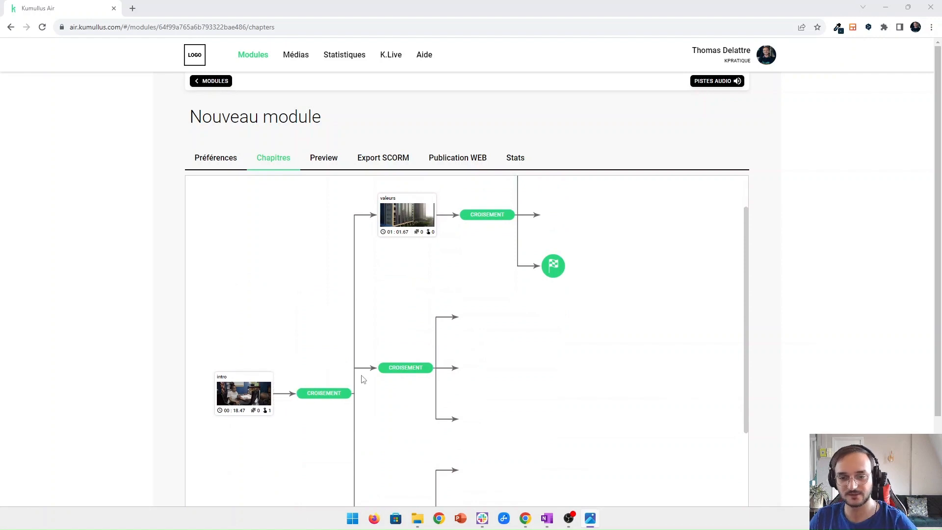
left_click(407, 368)
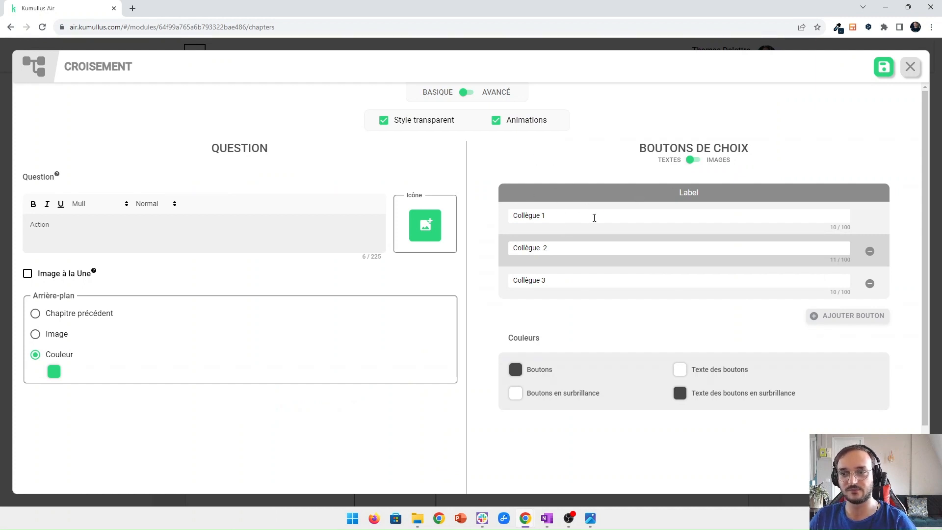
left_click(693, 160)
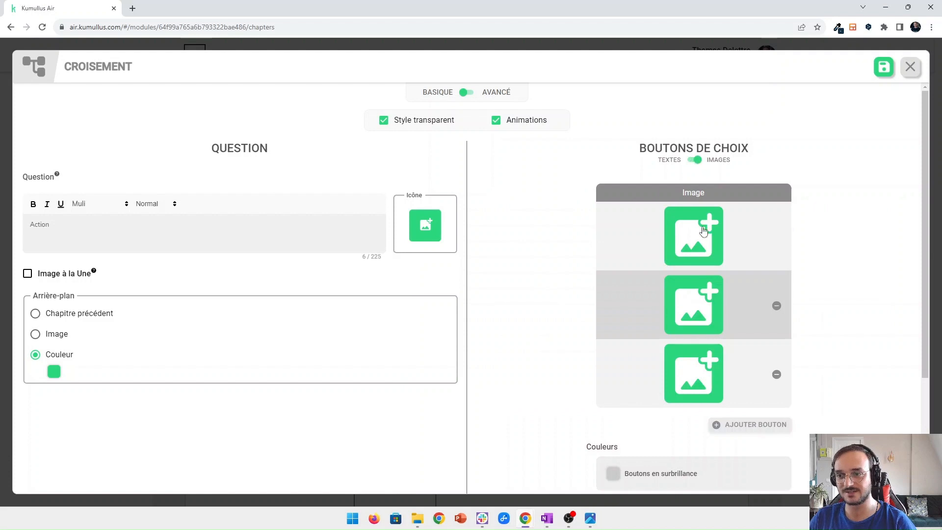
left_click(703, 236)
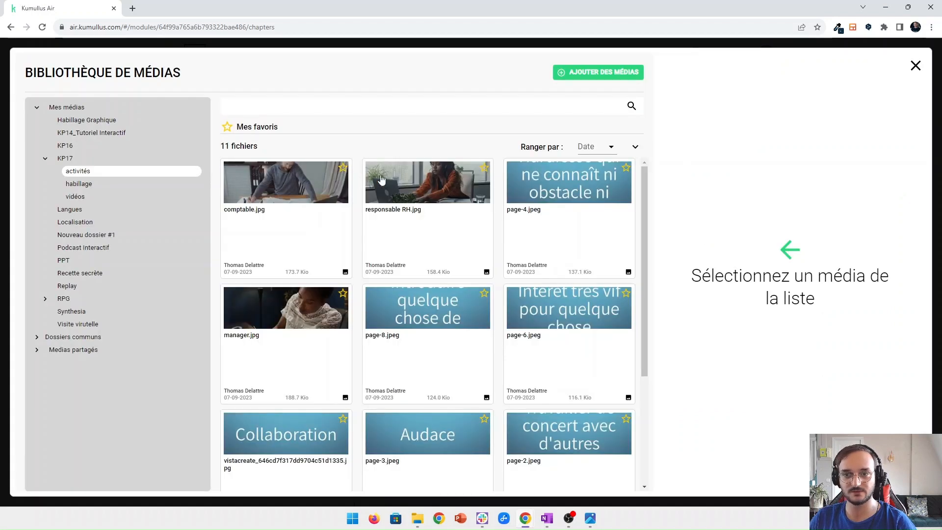
left_click(290, 307)
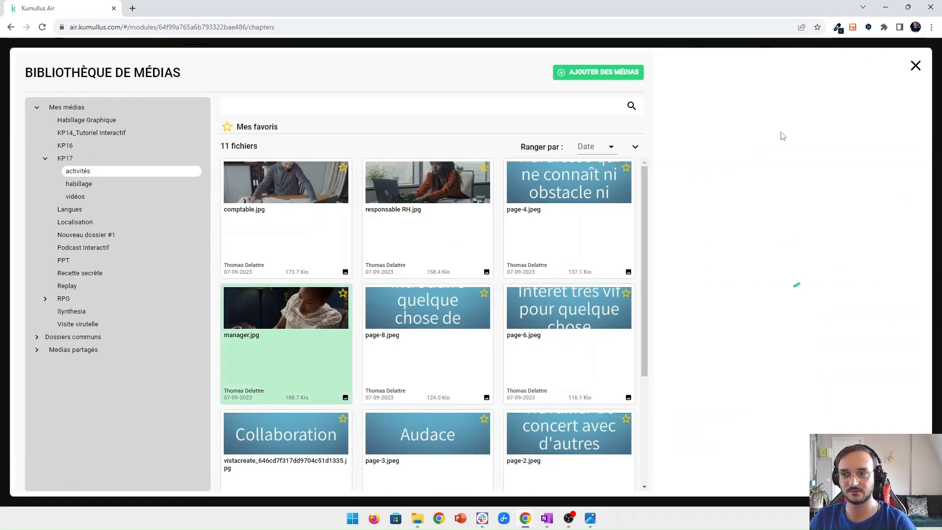
left_click(800, 98)
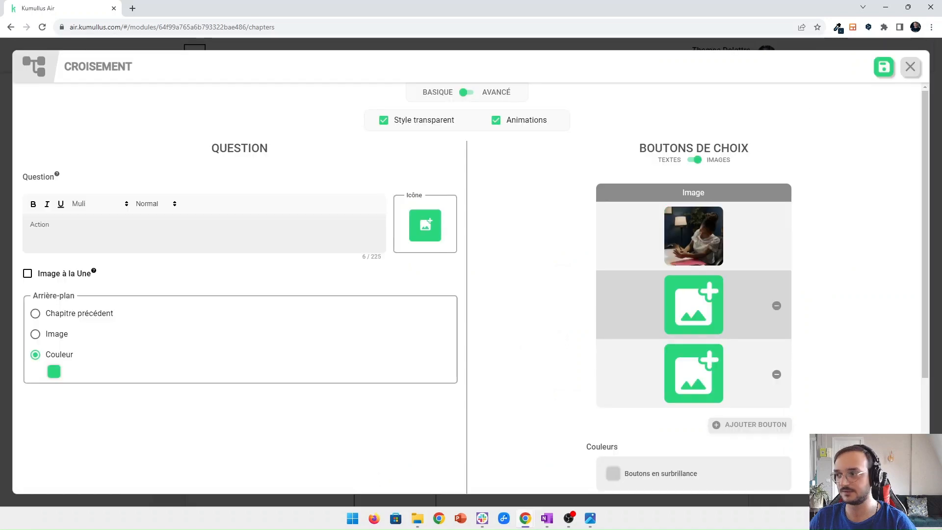
Assign responsable RH.jpg to the second choice button and comptable.jpg to the third
left_click(686, 301)
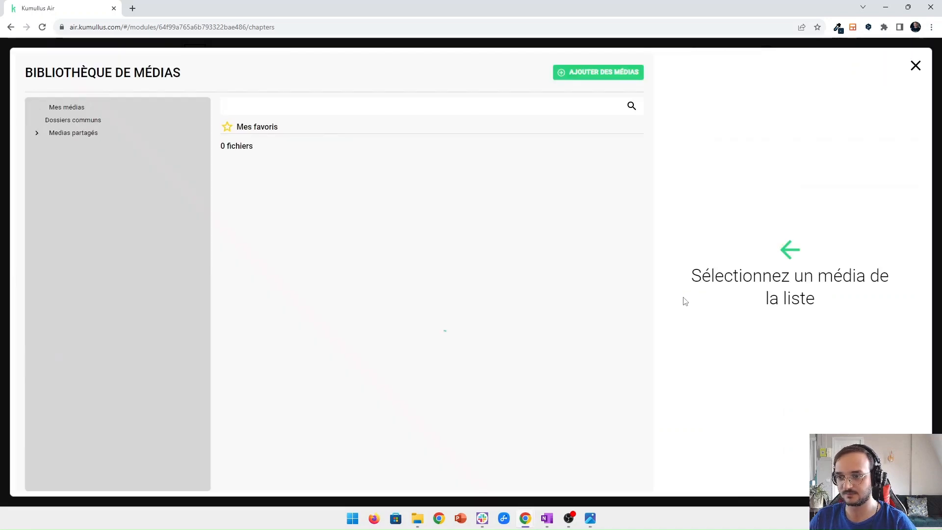
left_click(427, 216)
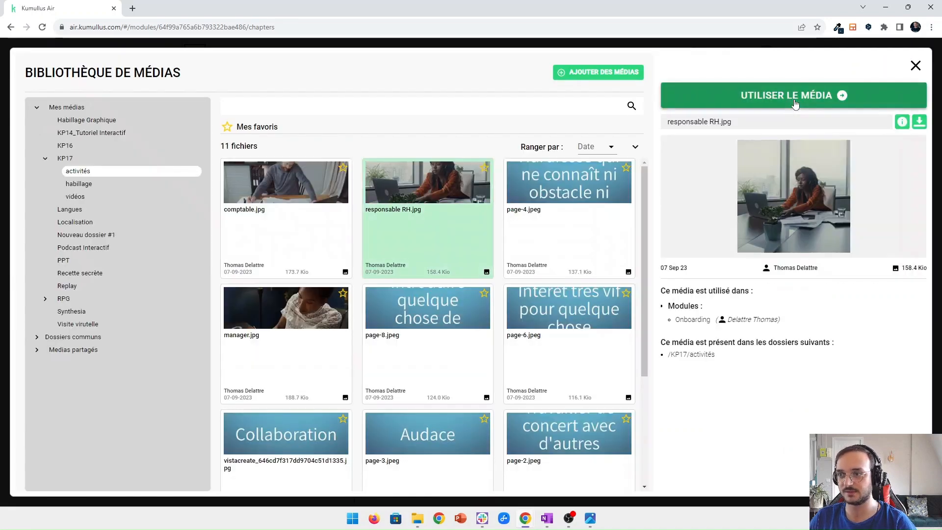
left_click(795, 102)
left_click(686, 373)
left_click(285, 231)
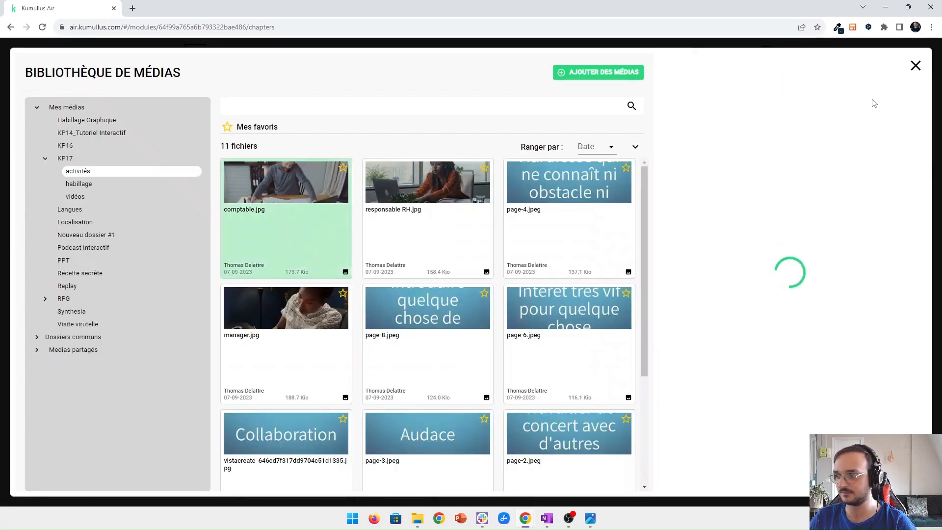
left_click(880, 103)
Set the question to "Qui souhaitez-vous rencontrer ?", use Chapitre précédent as the background, and save the Croisement
double_click(51, 235)
type("Qui souhaitez-vous rencontrer")
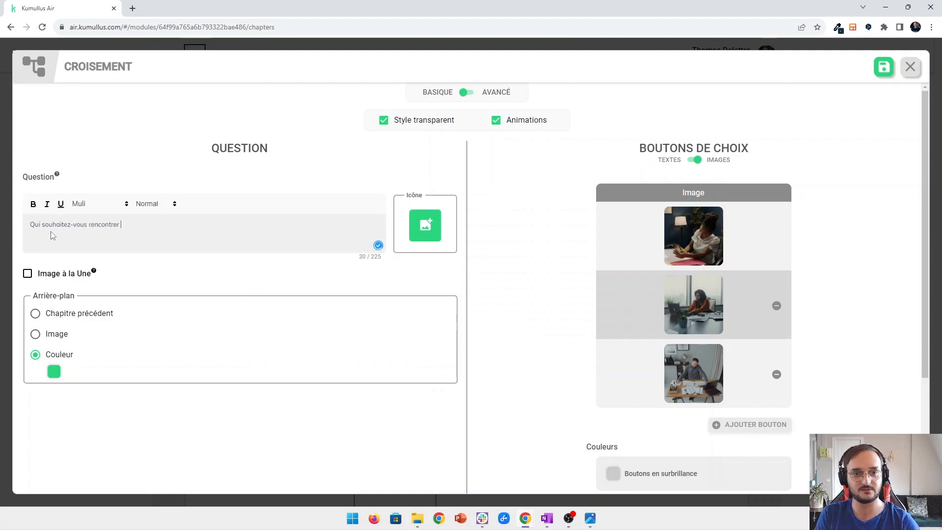
left_click(35, 314)
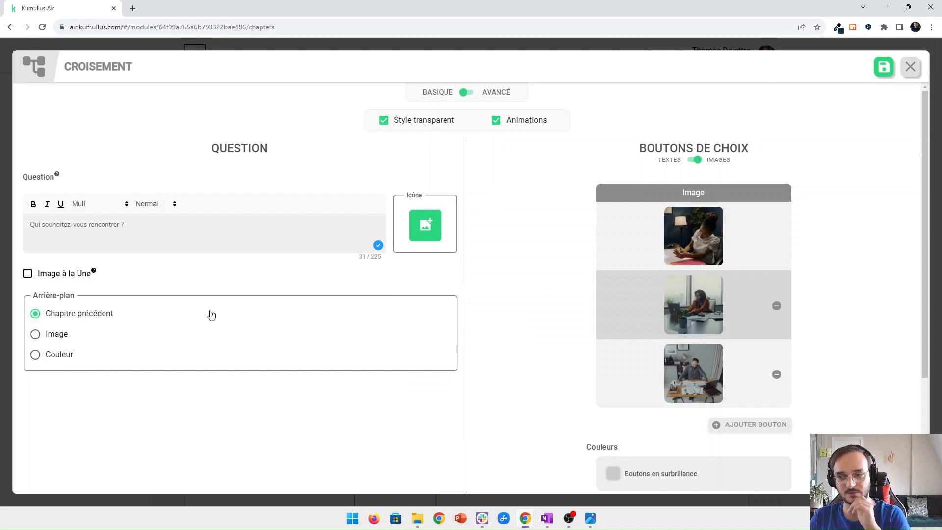
scroll(57, 339, "down", 2)
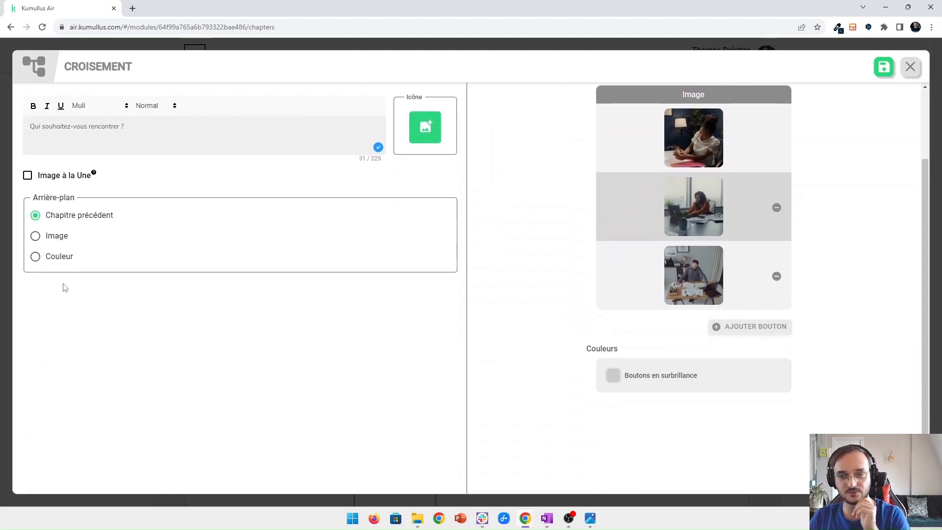
scroll(39, 313, "up", 1)
scroll(486, 333, "up", 1)
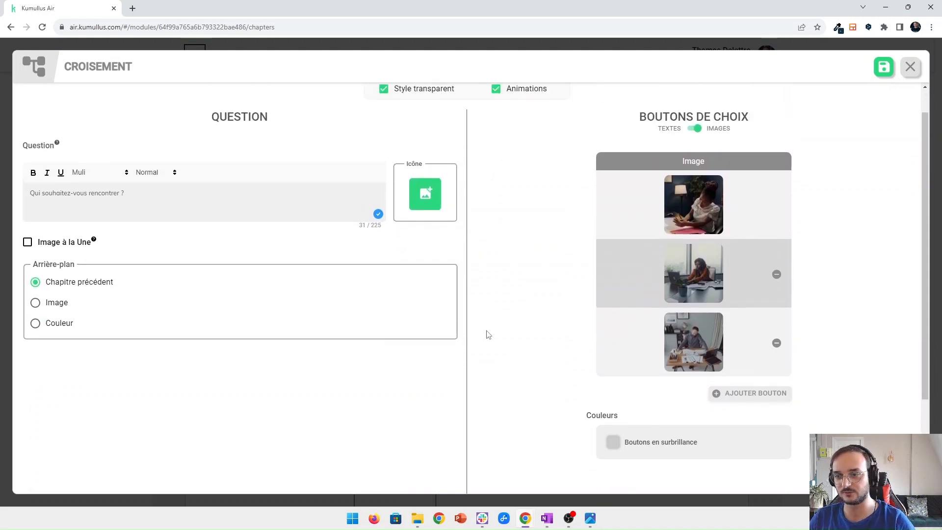
left_click(878, 68)
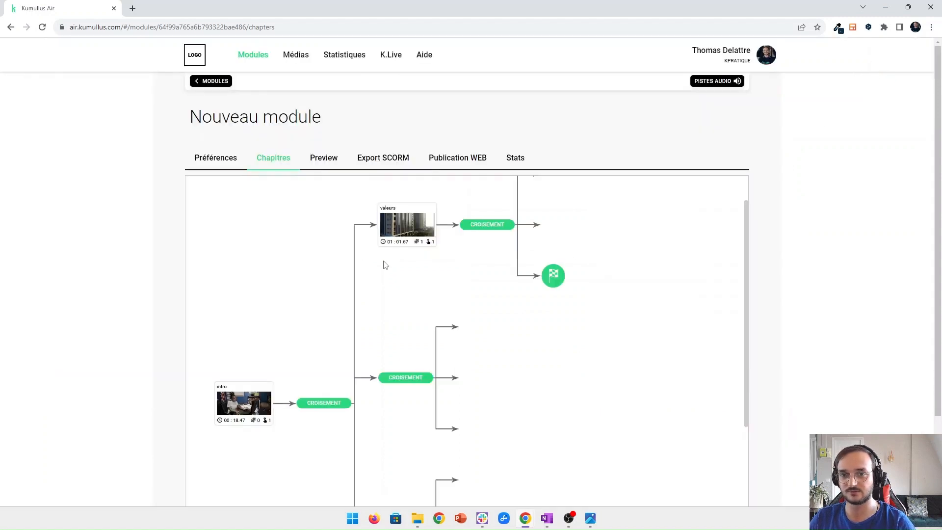
Preview the module, skipping to the end of the intro and following the choice that leads to the image-button Croisement
left_click(324, 162)
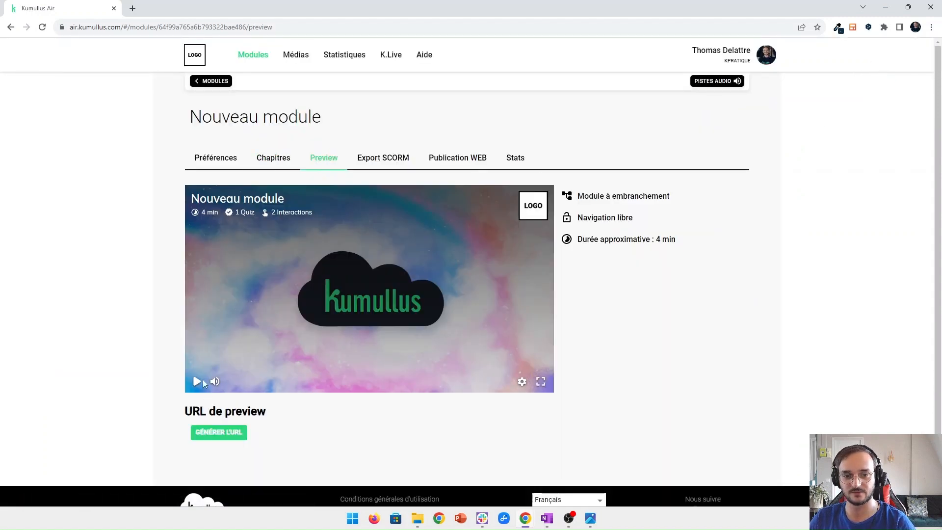
left_click(196, 382)
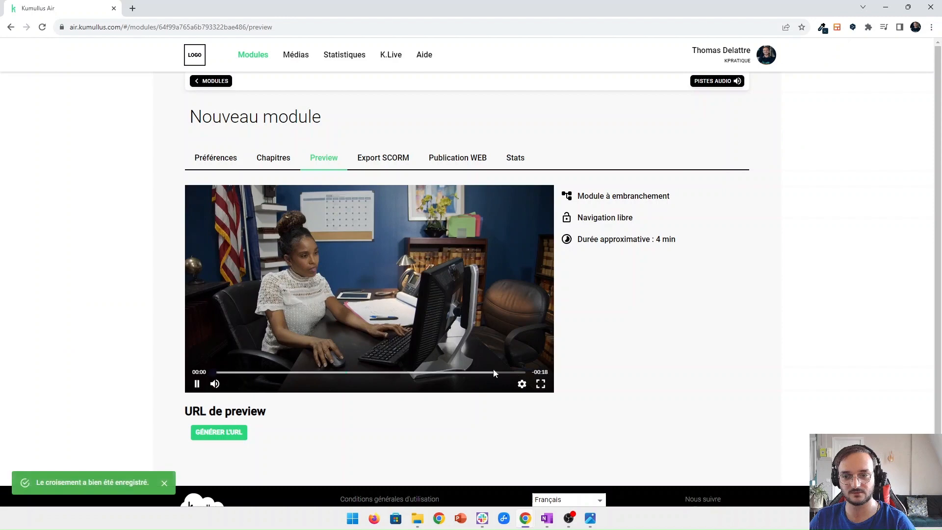
left_click(512, 373)
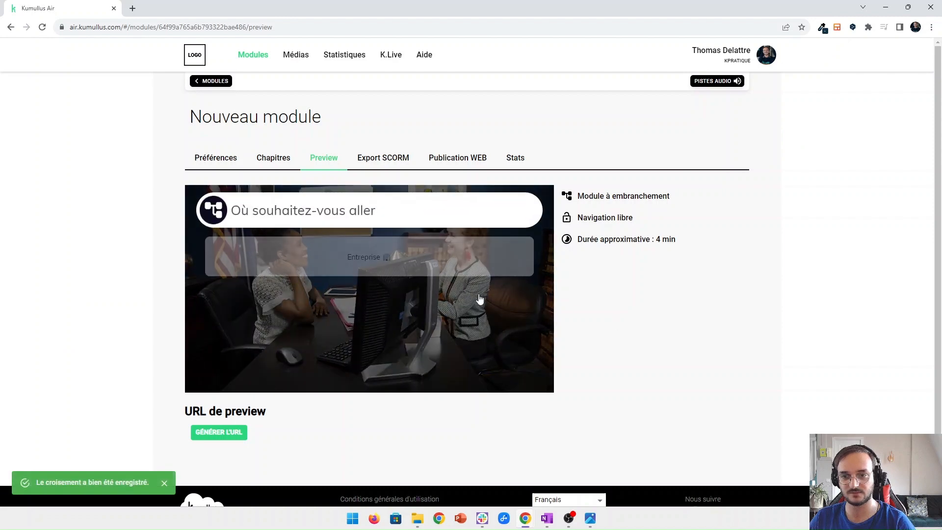
left_click(413, 315)
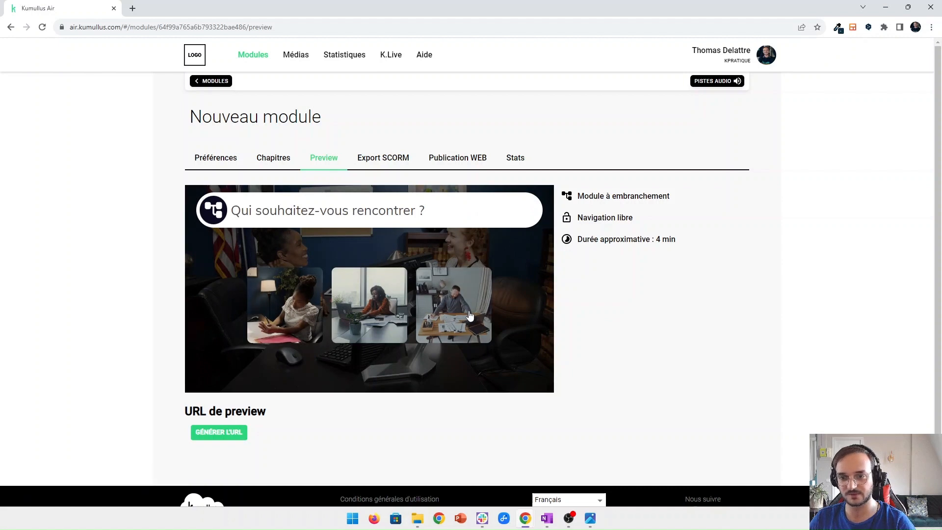
Return to the chapter tree and check the settings of the "Qui souhaitez-vous rencontrer ?" Croisement without changing them
left_click(278, 163)
scroll(372, 329, "down", 1)
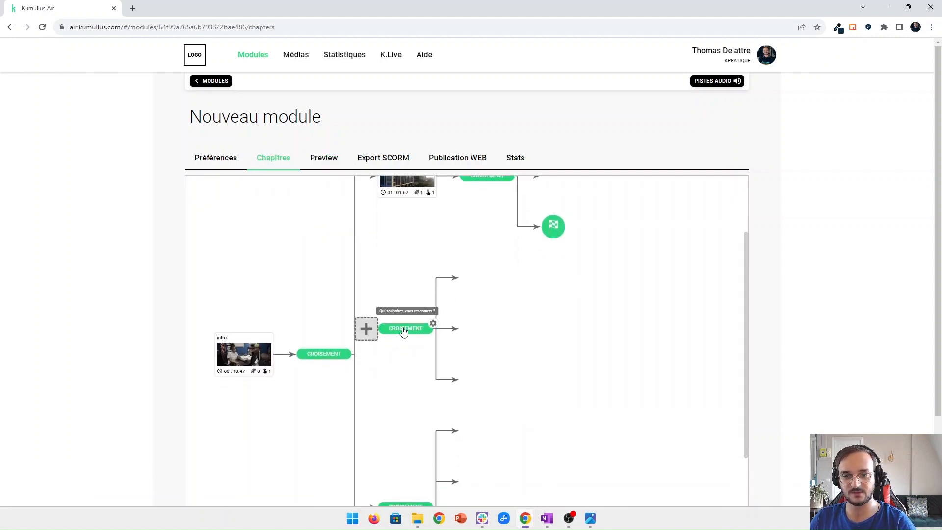
left_click(403, 331)
left_click(911, 67)
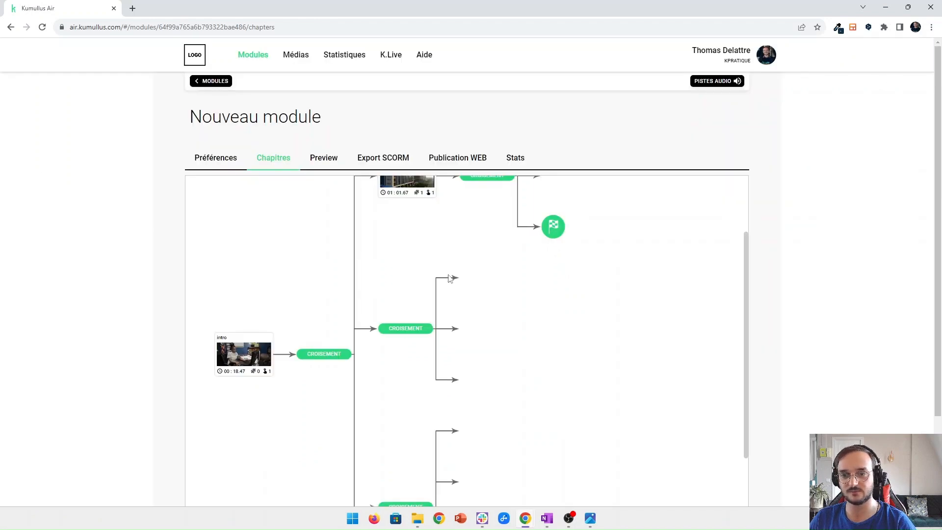
Add a video chapter using 3.Collaborateur.mp4 from the KP17 vidéos folder to the first branch of the "Qui souhaitez-vous rencontrer ?" Croisement
left_click(470, 279)
left_click(481, 297)
left_click(484, 287)
left_click(268, 216)
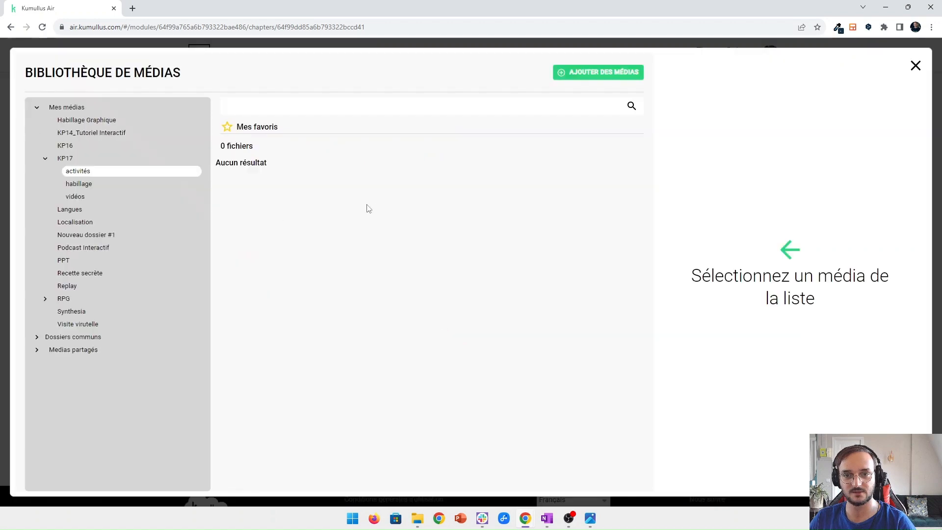
left_click(123, 196)
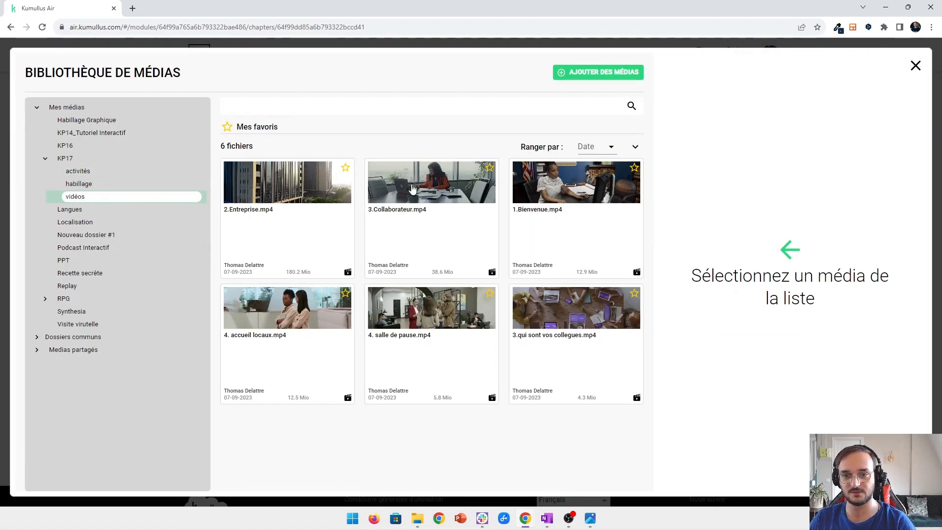
left_click(417, 187)
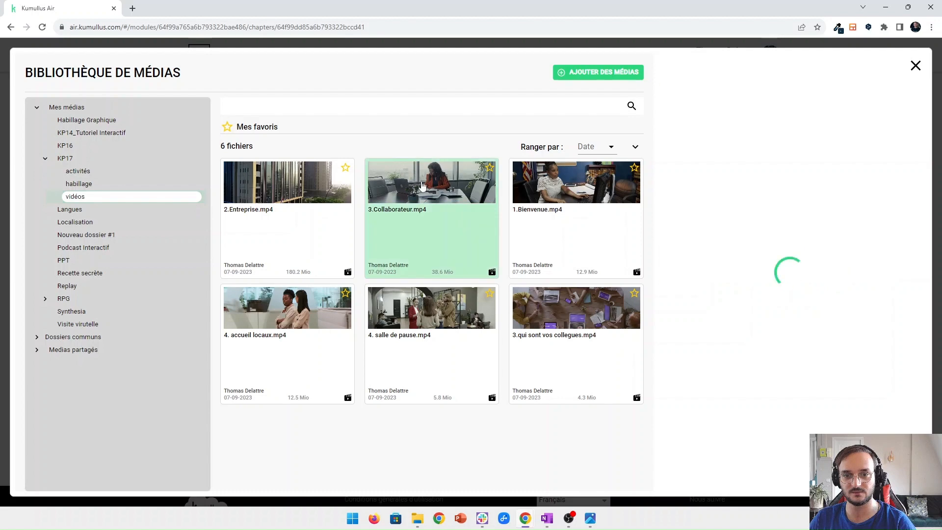
left_click(807, 95)
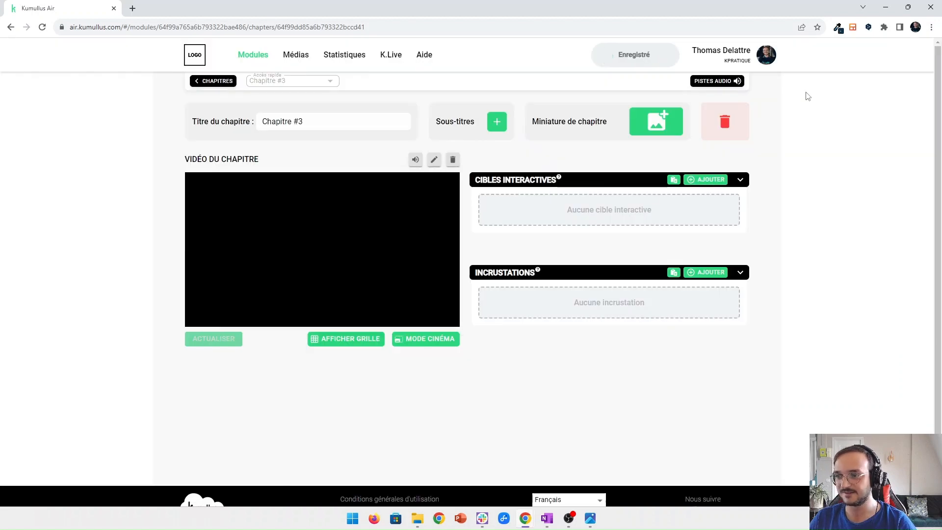
Enlarge the chapter video in cinema mode, play it, and start a new Images interactive target
left_click_drag(263, 306, 276, 307)
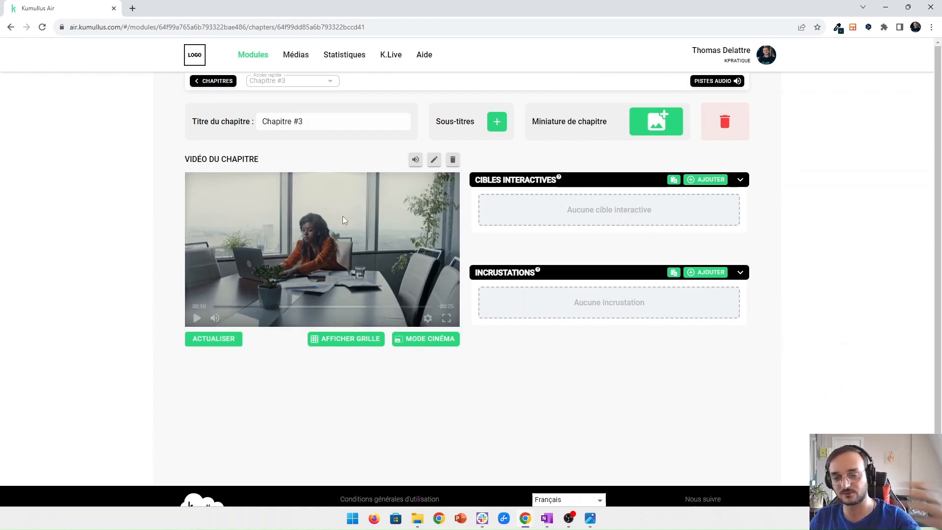
left_click(413, 339)
left_click(403, 287)
scroll(458, 284, "down", 1)
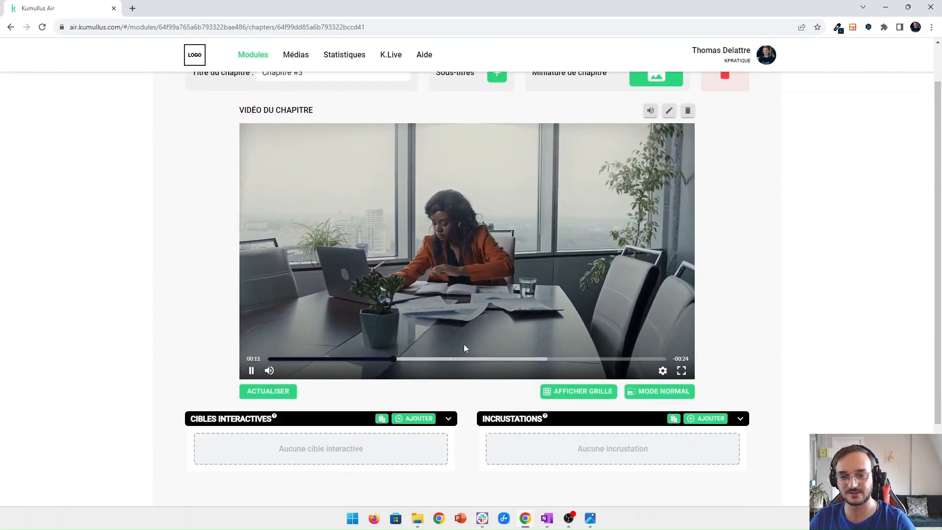
left_click(413, 421)
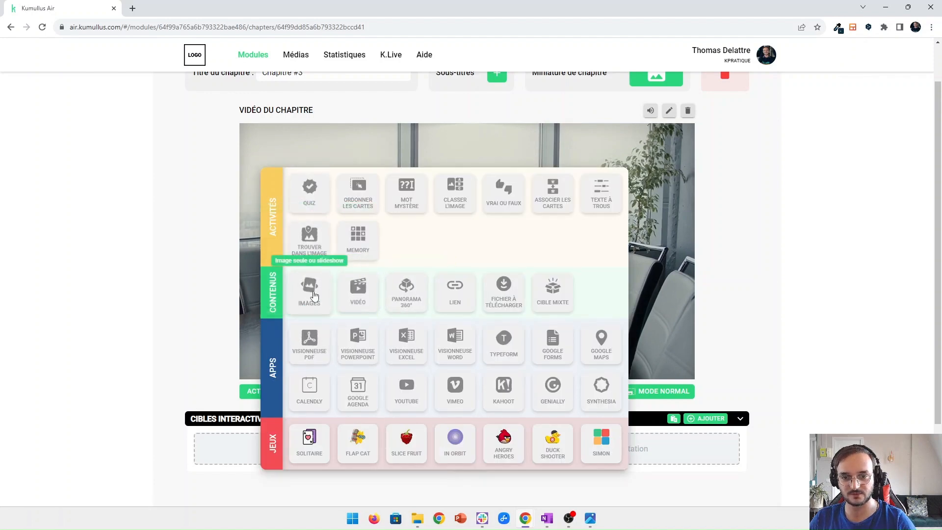
left_click(315, 294)
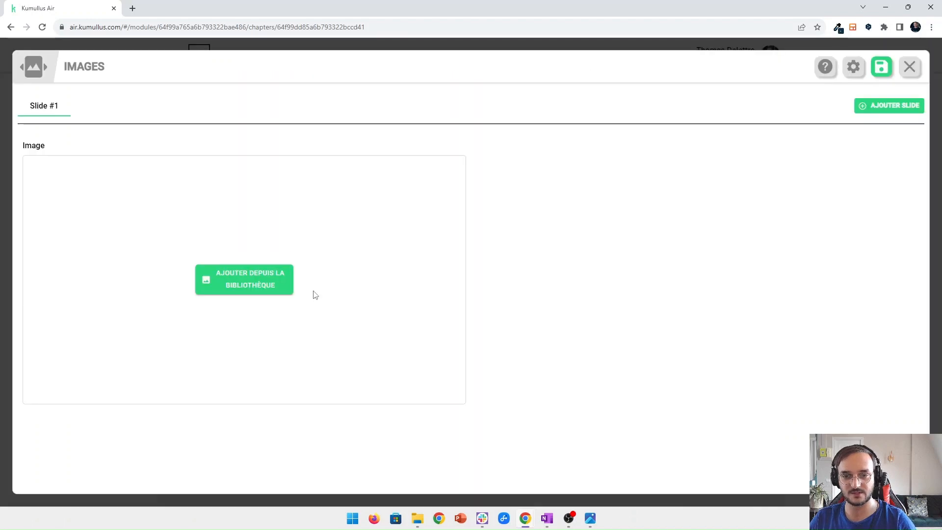
Open the media library for the slide's image and browse the KP17 subfolders, ending in habillage
left_click(274, 283)
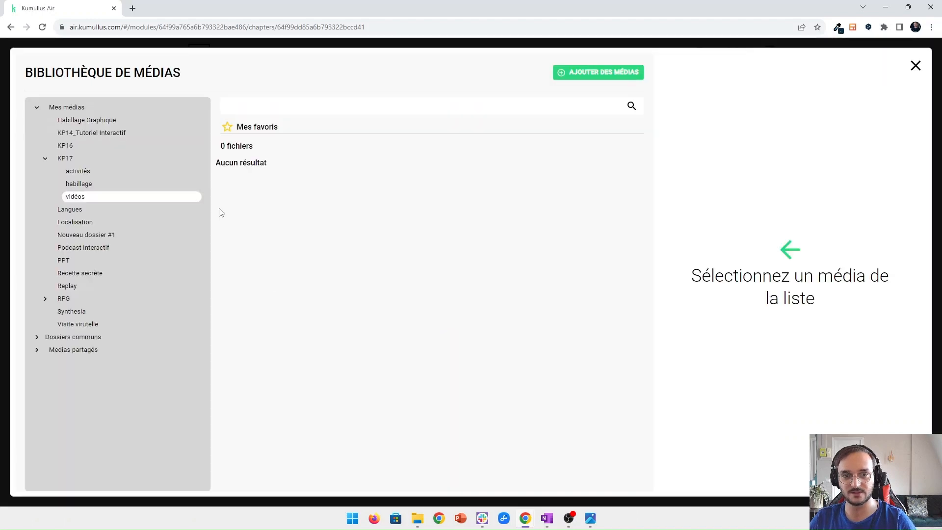
left_click(111, 177)
scroll(440, 196, "down", 3)
left_click(92, 183)
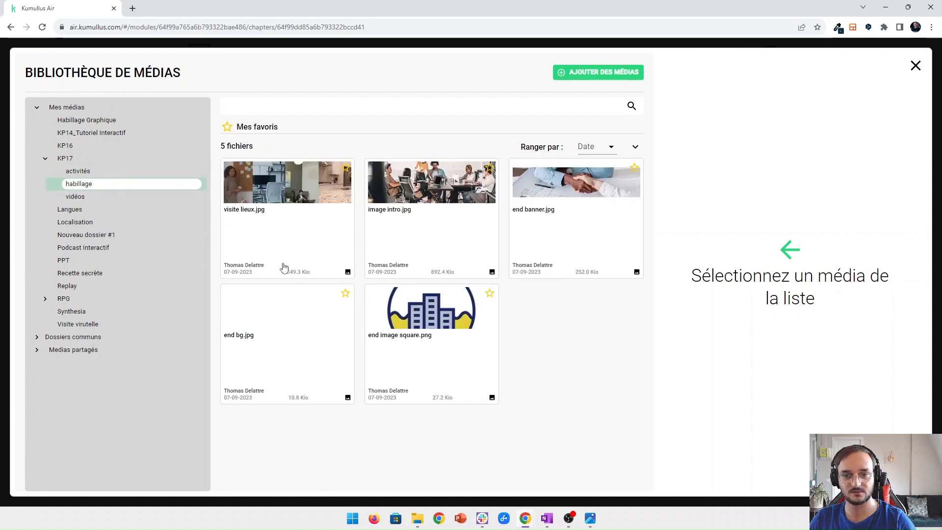
left_click(93, 196)
left_click(140, 171)
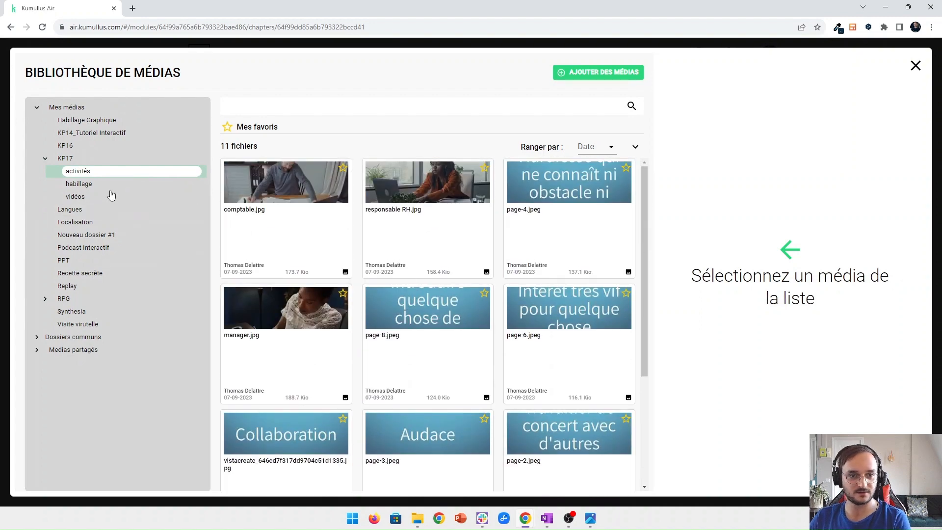
left_click(110, 184)
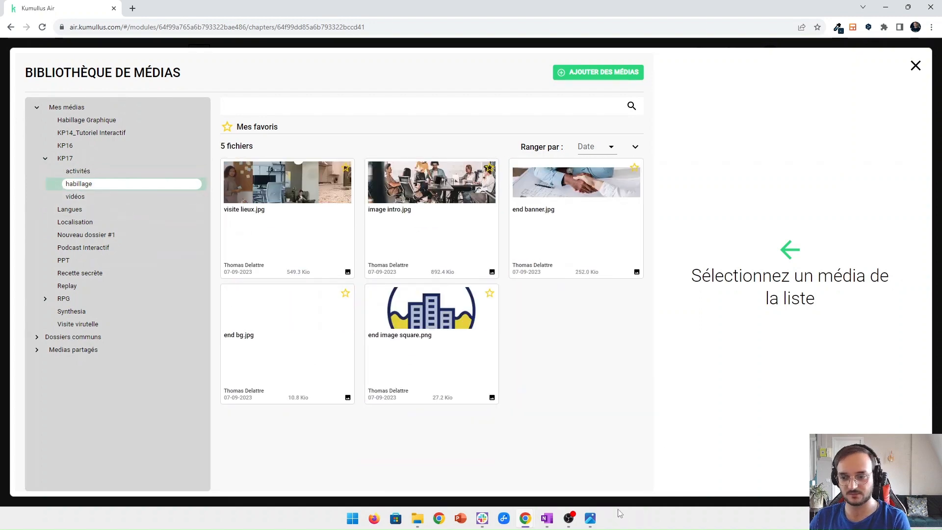
mouse_move(144, 182)
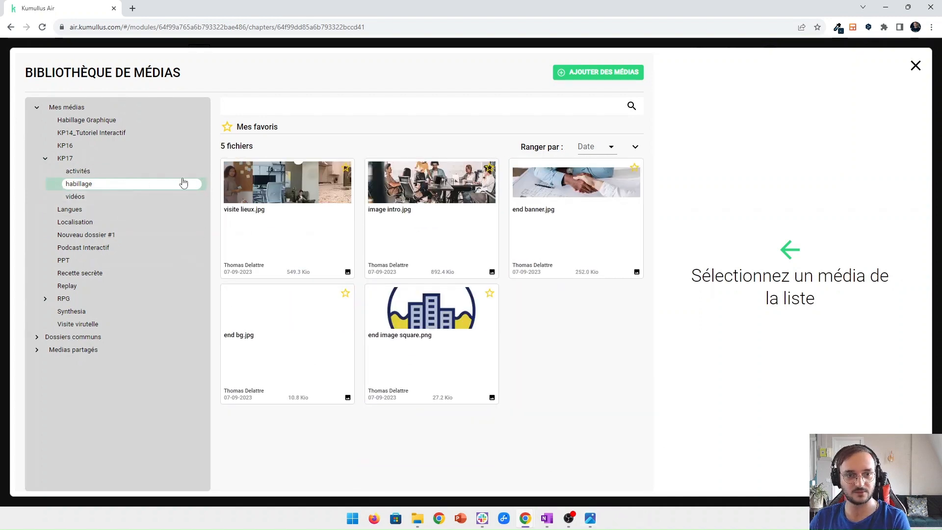
Create a 1280x720 px VistaCreate design with the "The Gift Guide" text style and replace its heading with "Fiche de poste"
left_click(572, 72)
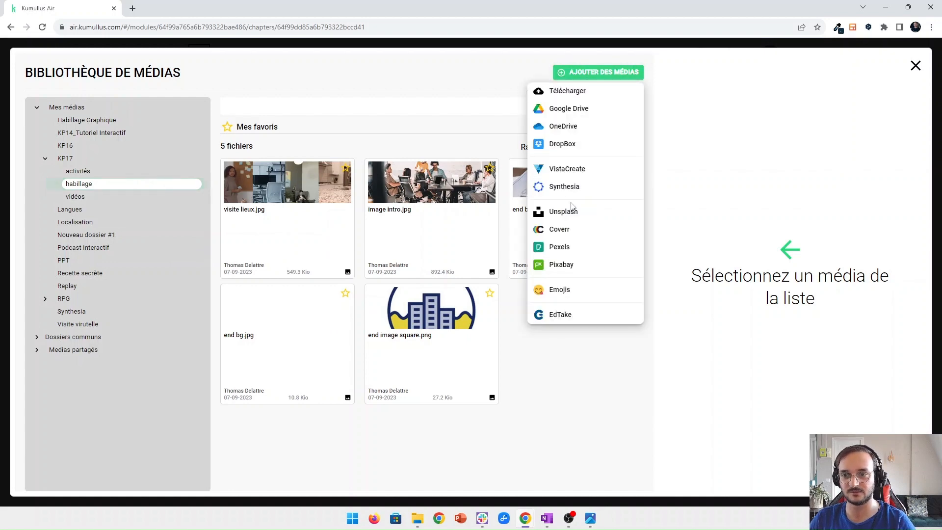
left_click(568, 168)
left_click(495, 346)
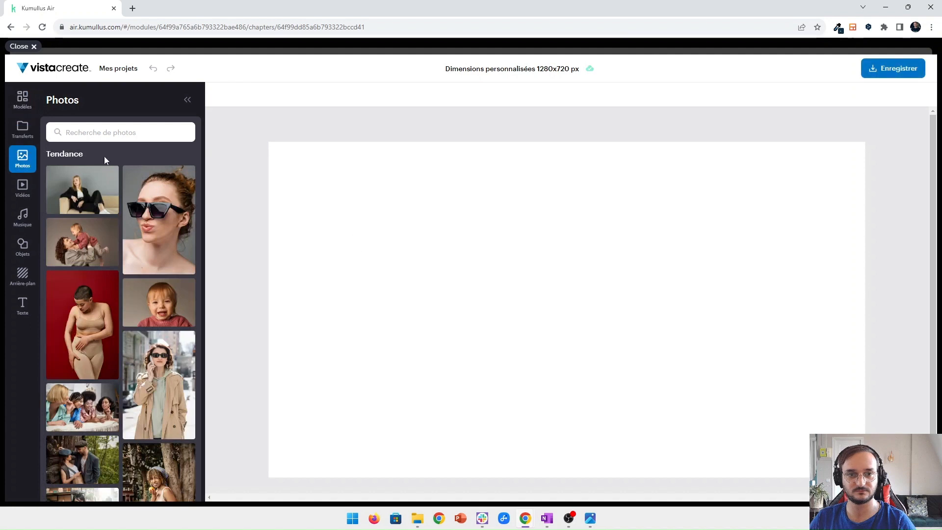
left_click(21, 303)
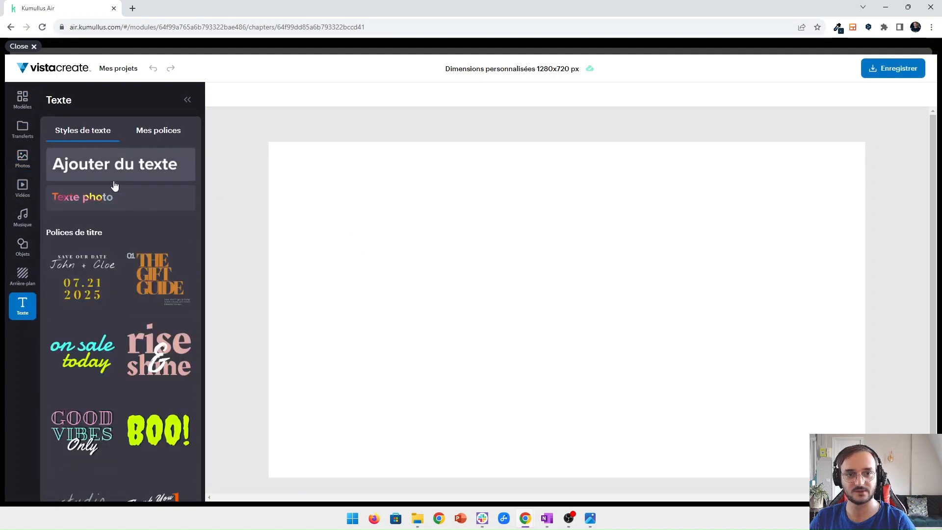
left_click(147, 283)
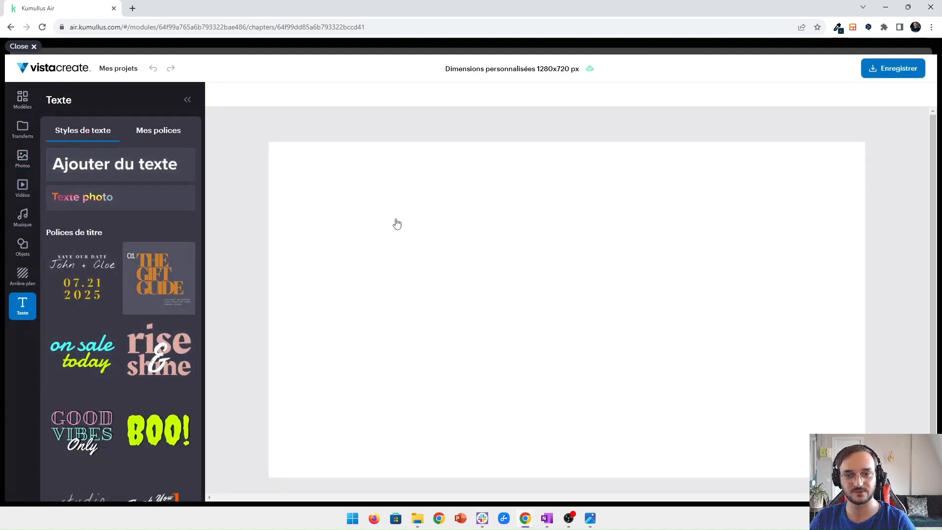
double_click(507, 246)
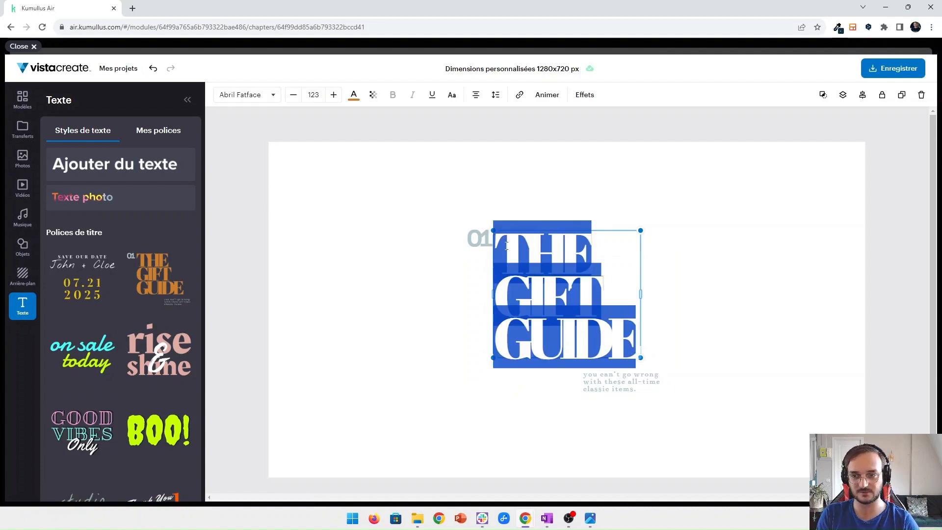
type("Fiche de poste")
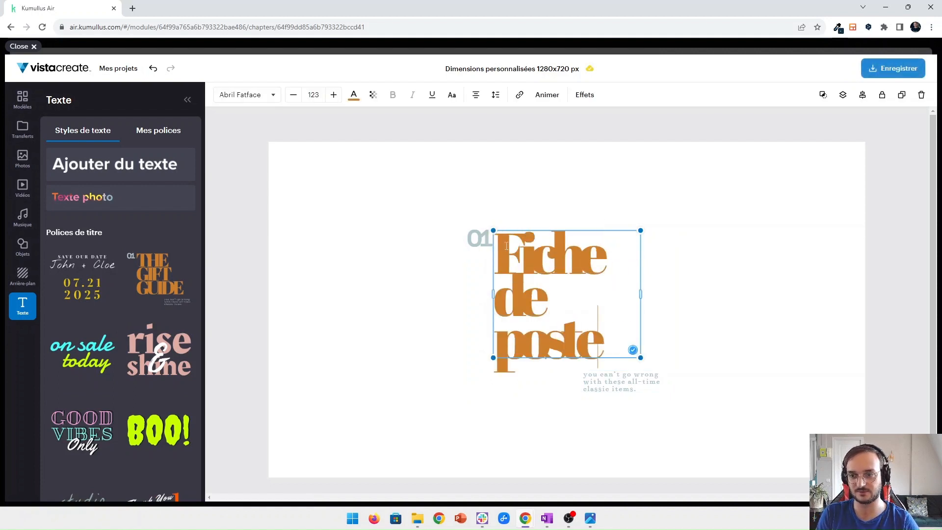
Widen the heading onto one line, shift it toward the upper left, and place the small paragraph and the "01" beneath it
left_click_drag(641, 293, 805, 285)
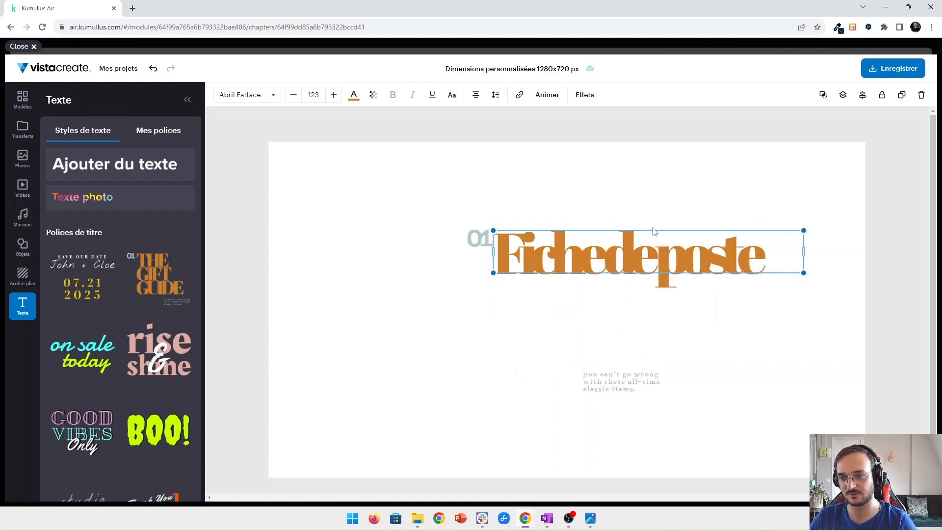
left_click_drag(655, 229, 536, 213)
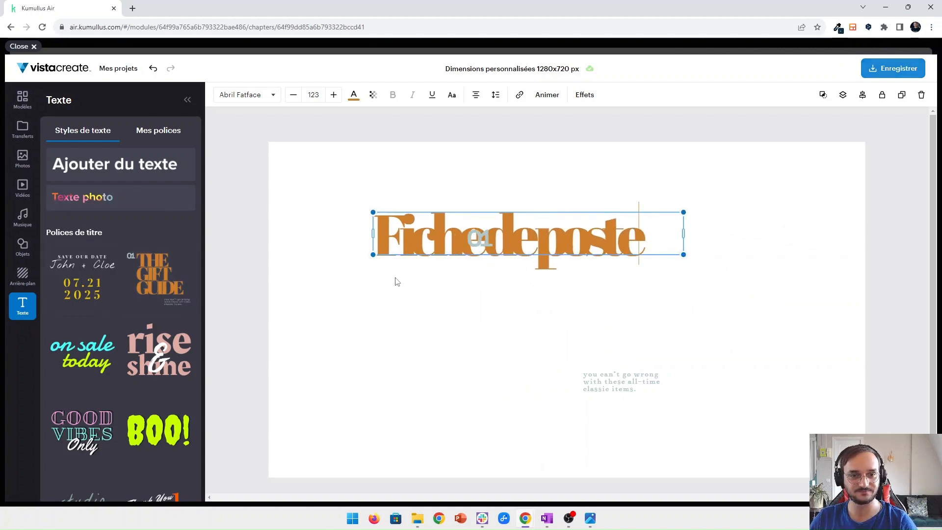
left_click_drag(633, 379, 420, 291)
left_click_drag(480, 243, 393, 352)
left_click(358, 395)
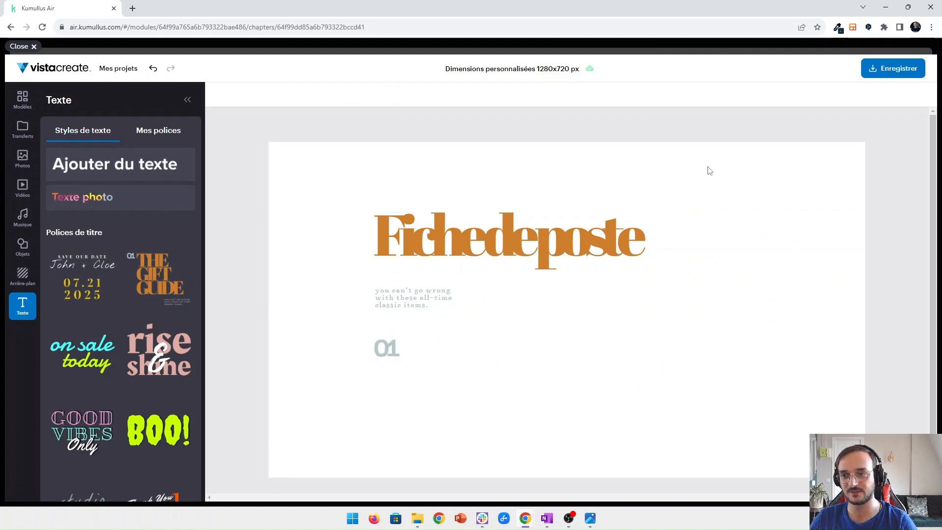
Save the design as JPG to the media library and use it as the slide image of the saved Images target
left_click(887, 78)
left_click(732, 135)
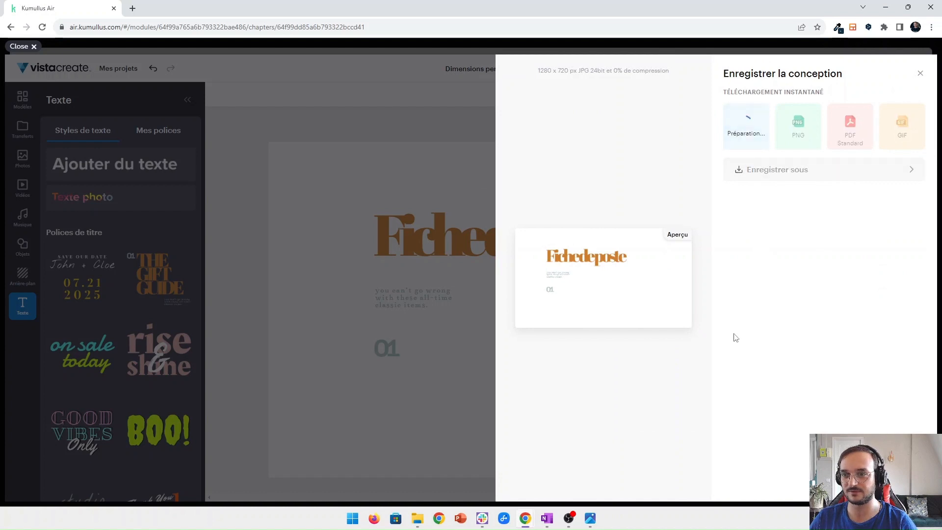
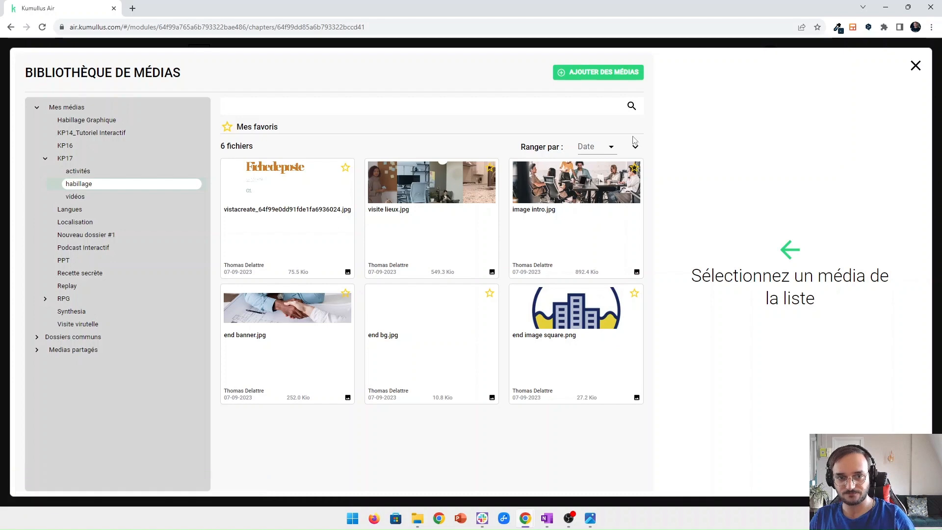
left_click(309, 185)
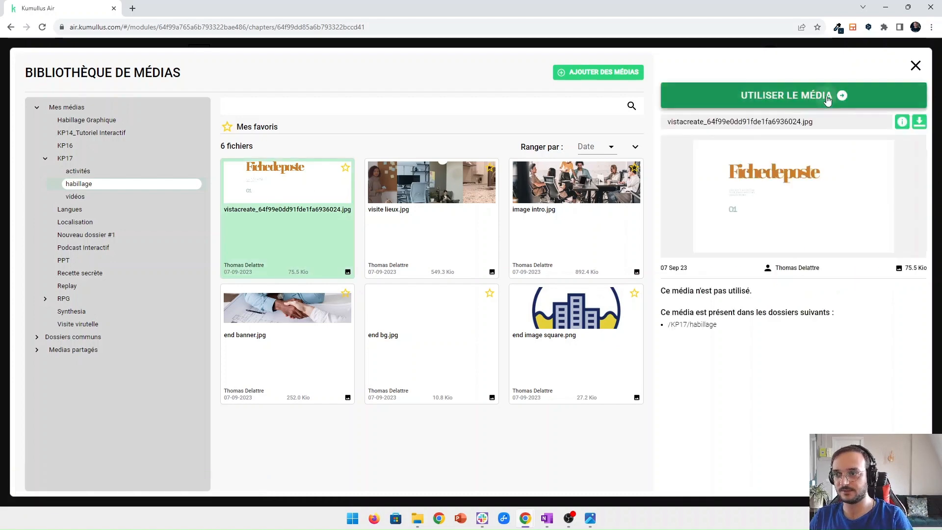
left_click(835, 89)
left_click(873, 67)
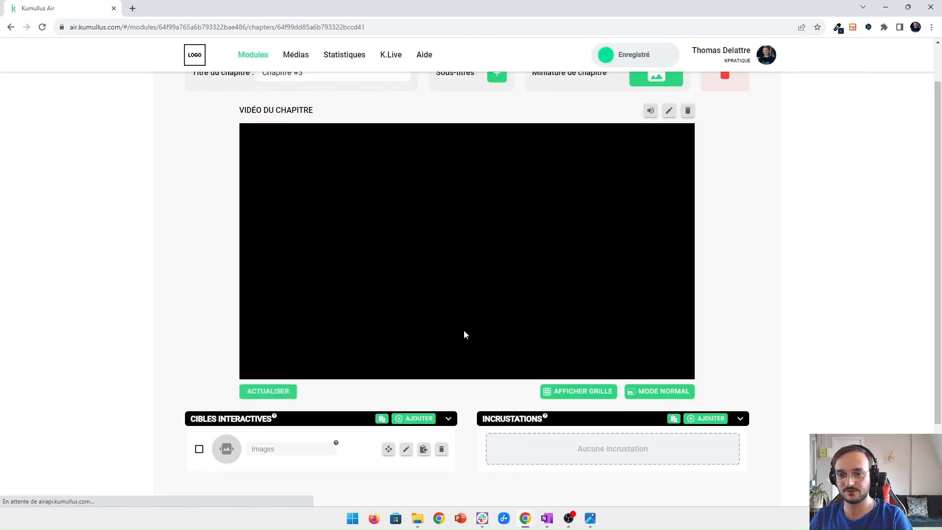
Play the video to the Images target, check its slide and general settings without changing them, and save it again
left_click(421, 359)
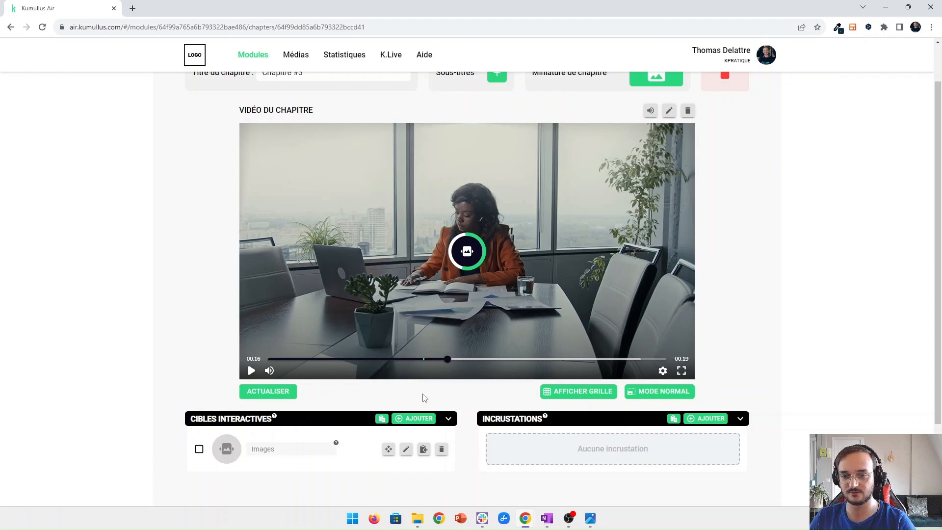
left_click(407, 450)
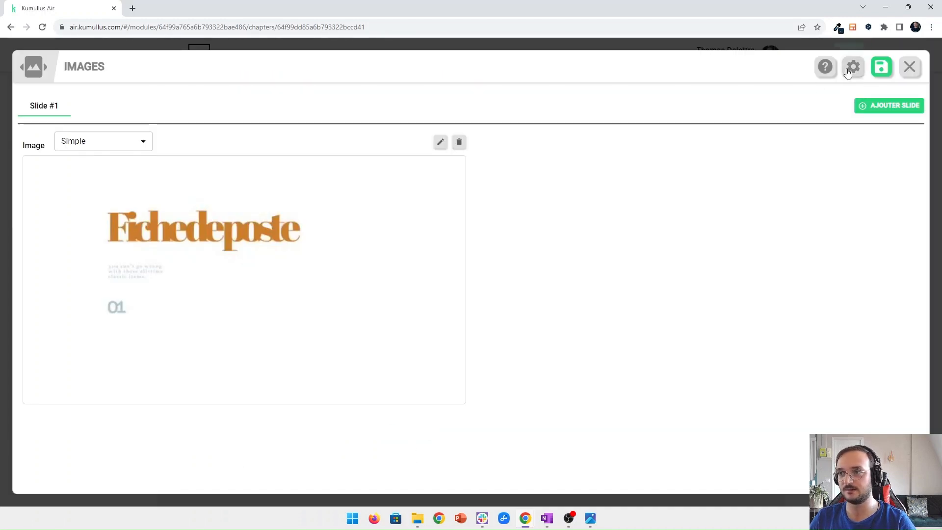
left_click(853, 67)
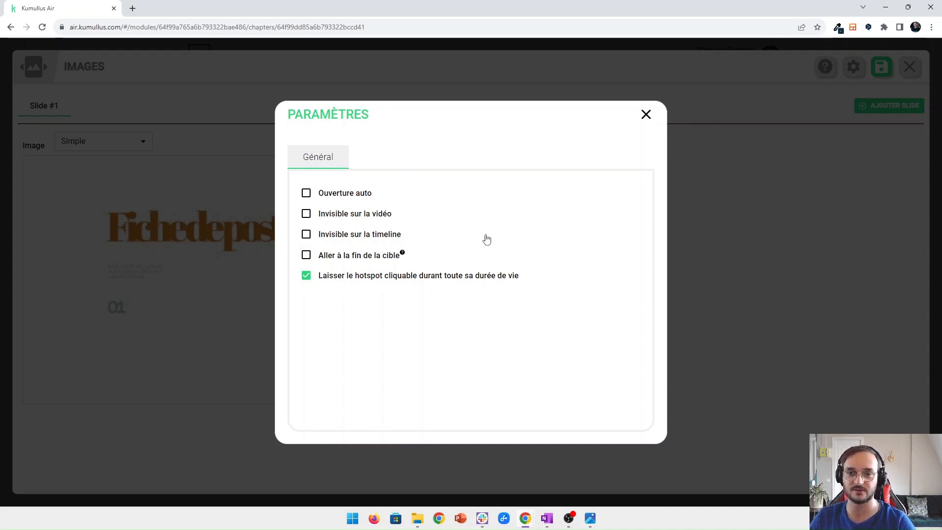
left_click(646, 114)
left_click(882, 66)
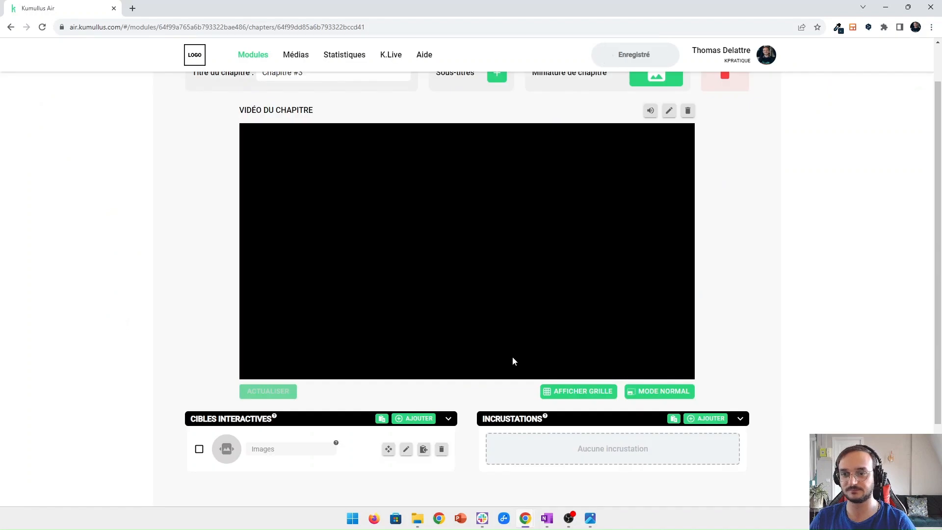
Move the Images target to the upper-right corner of the video and extend its display time across the whole timeline
left_click(389, 449)
left_click_drag(466, 221, 660, 129)
left_click_drag(418, 327, 249, 326)
left_click_drag(474, 324, 686, 325)
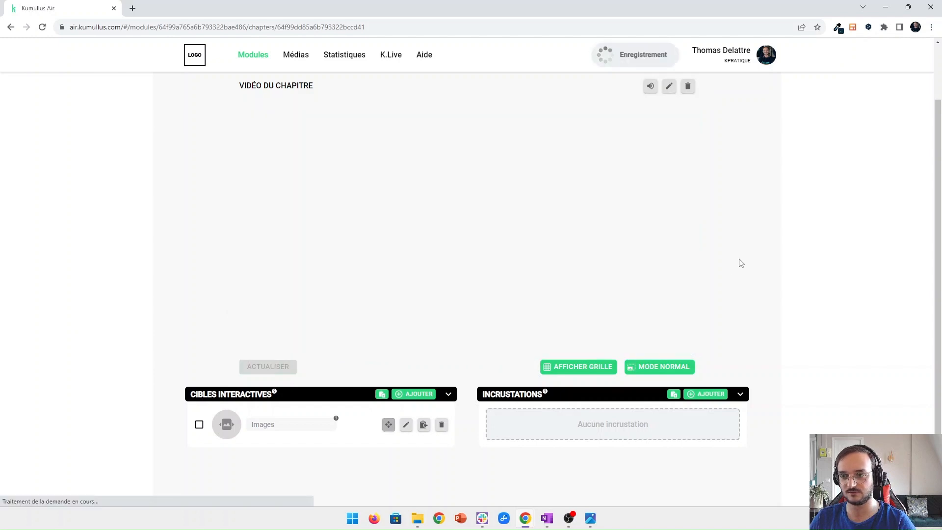
Test the Images target in the chapter video by opening its "Fiche de poste" image and closing it
left_click(567, 205)
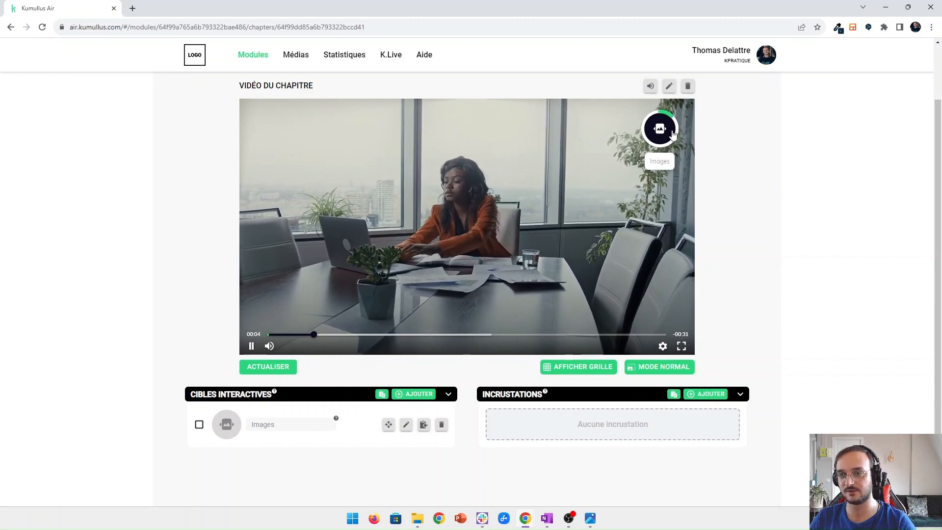
left_click(567, 218)
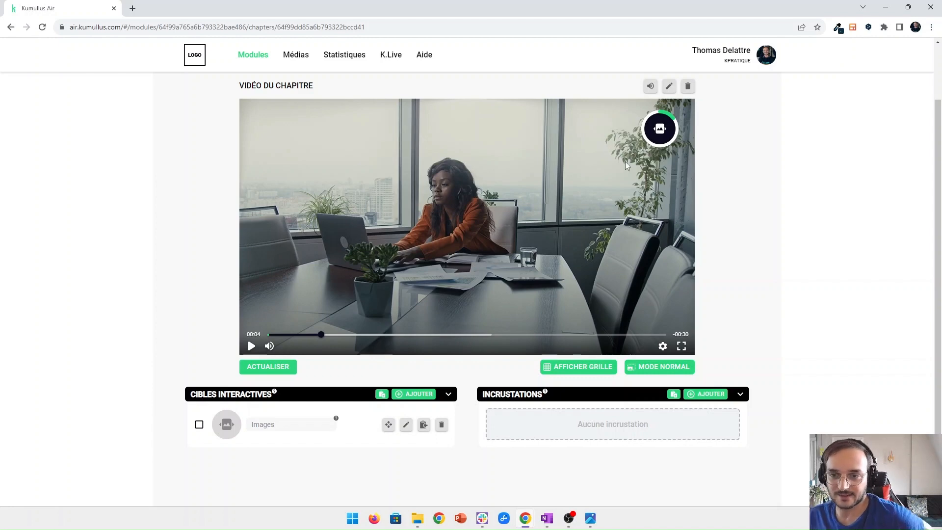
left_click(660, 128)
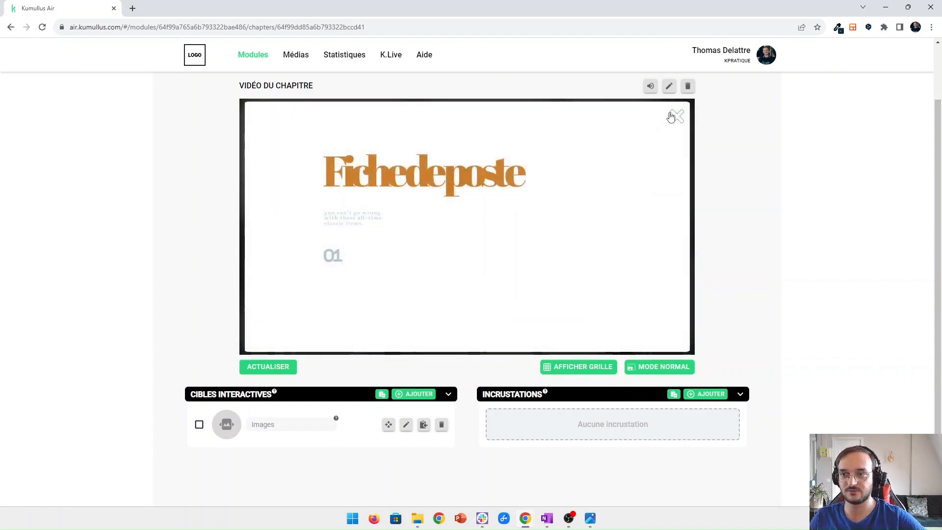
left_click(676, 116)
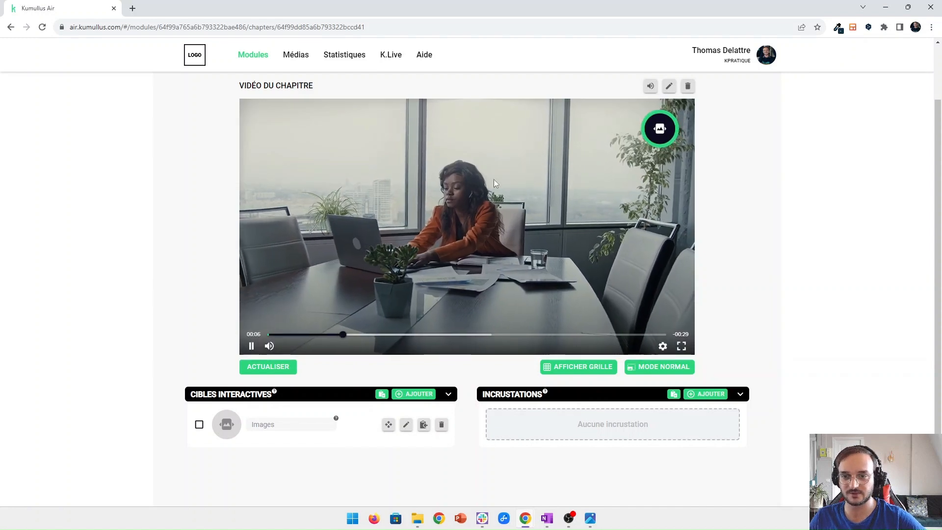
Test the Images target in the chapter video once more, close its image, and return to the chapter diagram
left_click(660, 128)
left_click(676, 118)
scroll(564, 223, "up", 2)
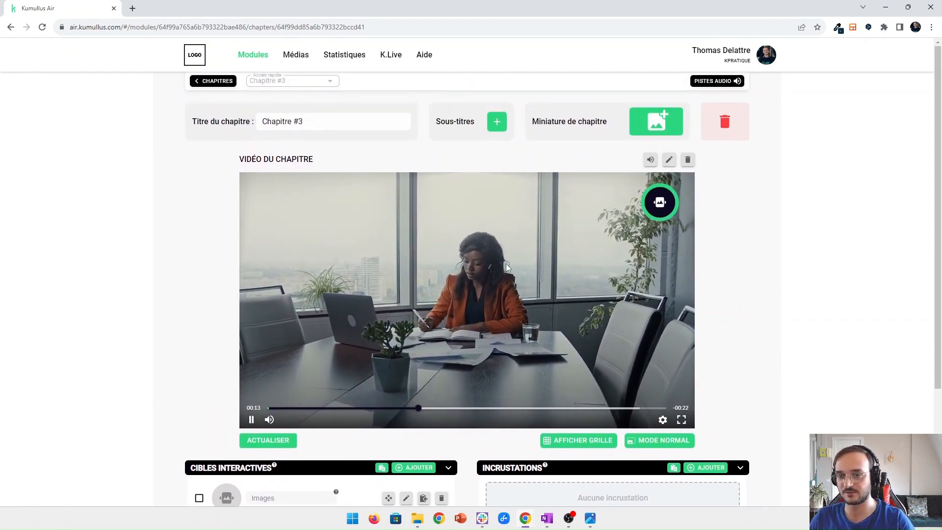
left_click(226, 82)
Reopen Chapitre #3, check the Images target partway through the video in cinema mode, and return to the chapter diagram
mouse_move(529, 280)
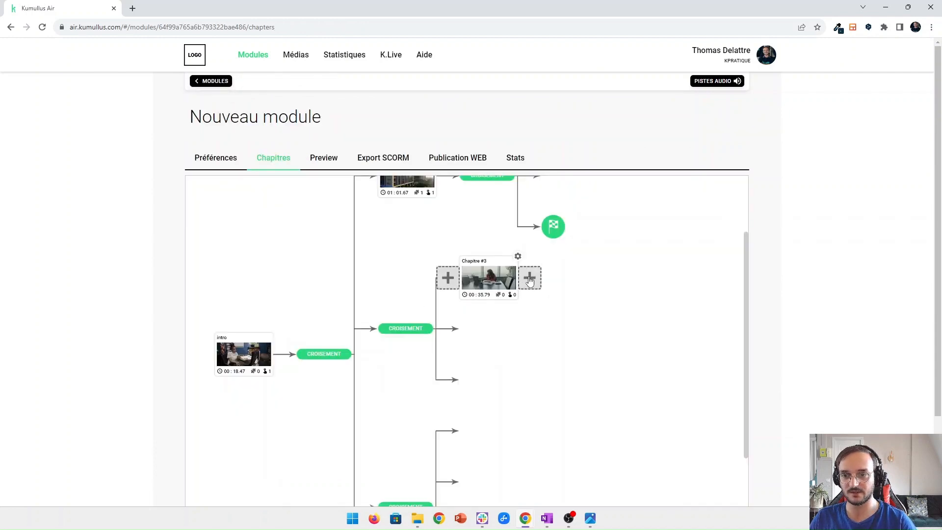
left_click(508, 280)
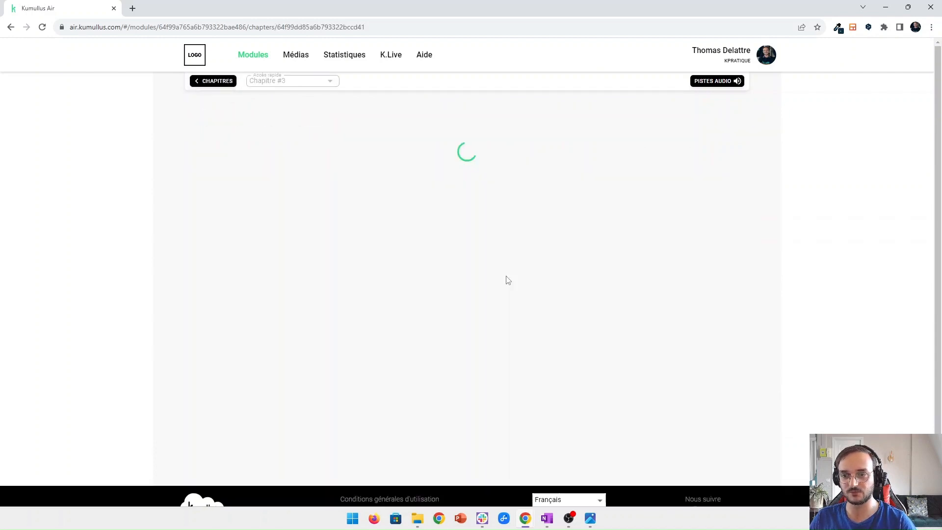
left_click(426, 339)
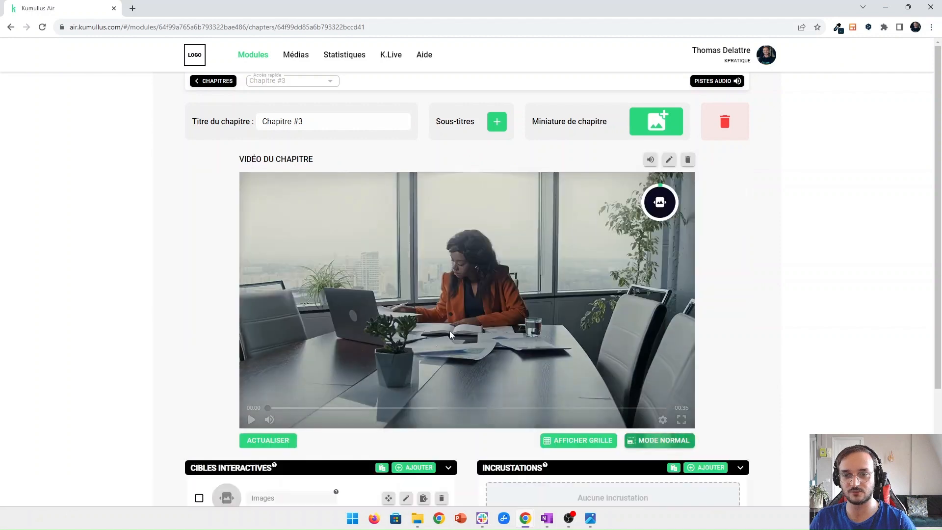
left_click(474, 408)
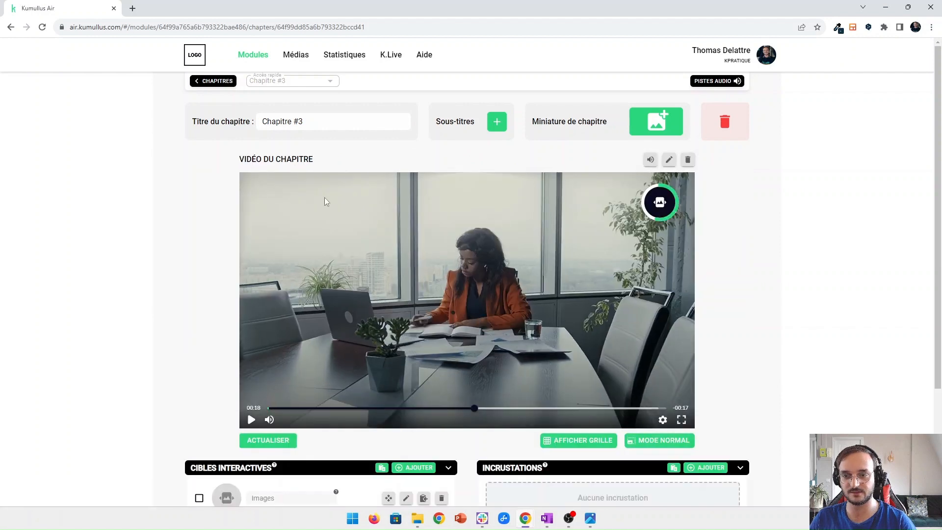
left_click(221, 81)
mouse_move(504, 278)
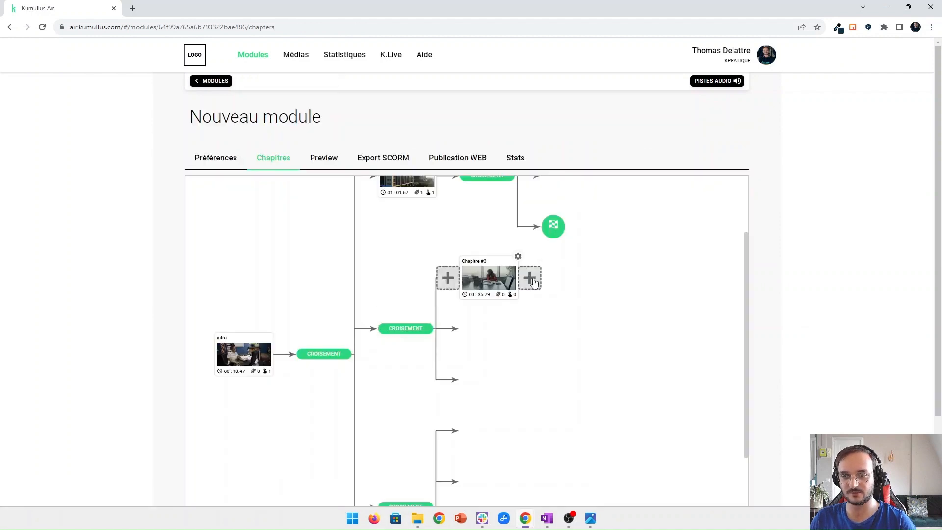
Copy the four-branch "Action" Croisement and paste it after Chapitre #3
scroll(505, 393, "down", 2)
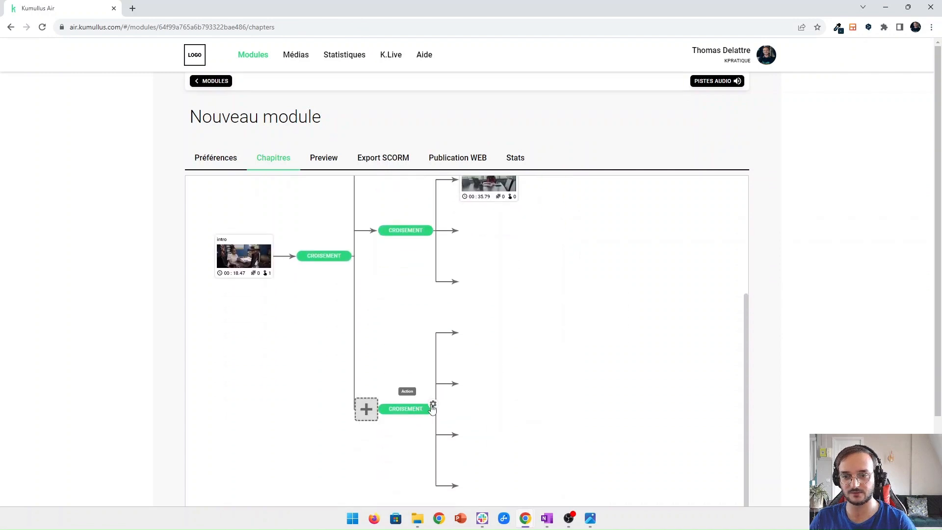
left_click(434, 408)
left_click(454, 431)
scroll(541, 362, "up", 2)
left_click(531, 294)
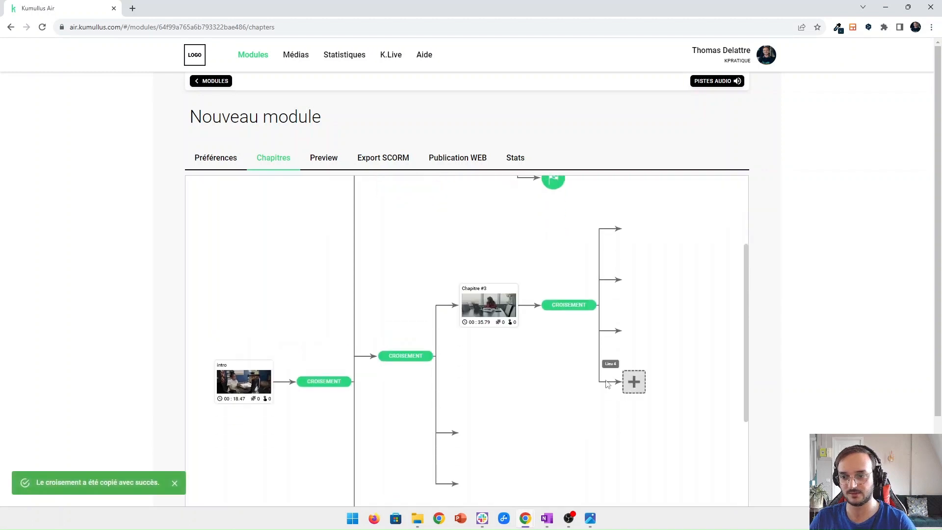
Remove the pasted Croisement's fourth choice, label the remaining choices "Collègue 2", "Collègue 3" and "Passer à la suite", and save it
left_click(569, 305)
left_click(870, 316)
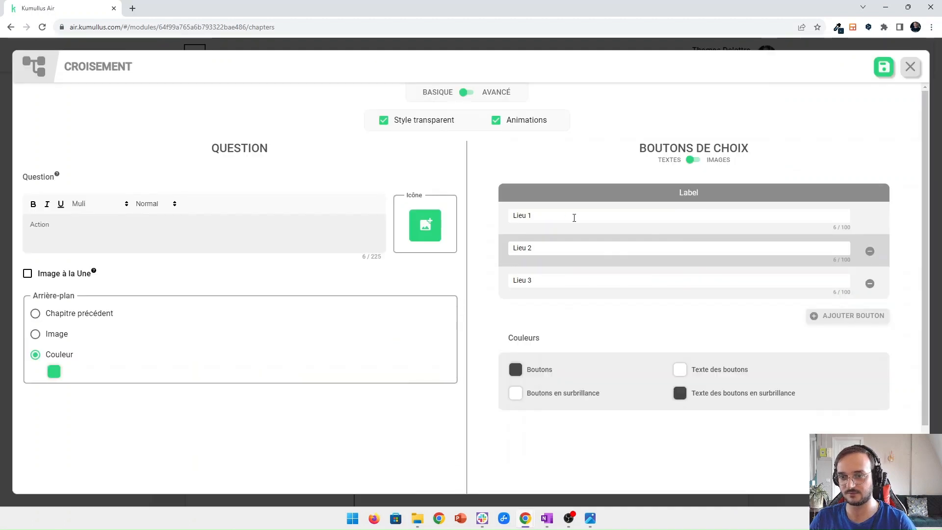
triple_click(526, 221)
type("Collègue")
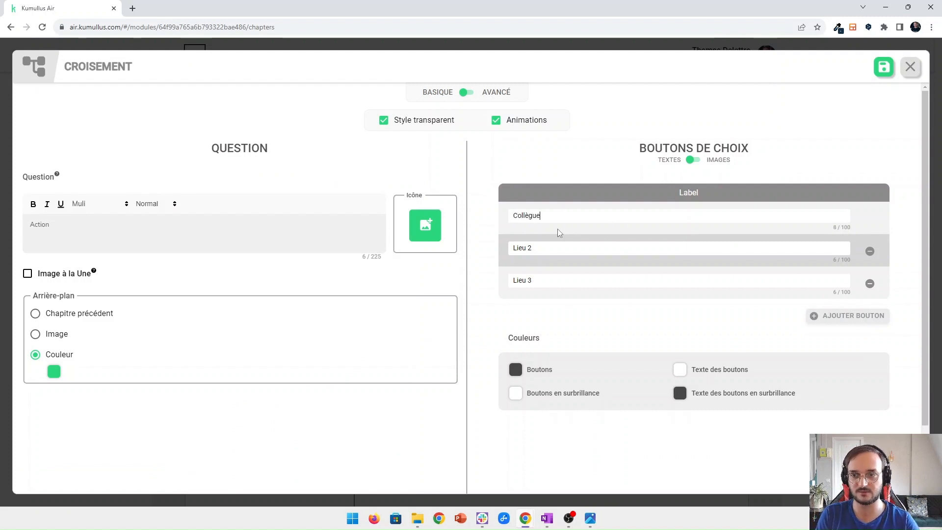
left_click_drag(544, 248, 504, 246)
type("Collègue 3")
left_click_drag(544, 280, 505, 291)
type("Passer à la suite")
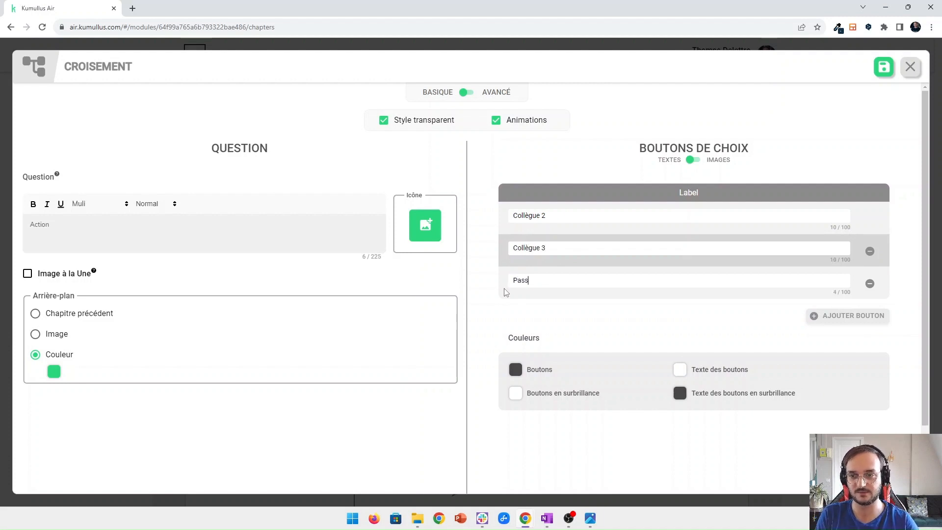
left_click(884, 67)
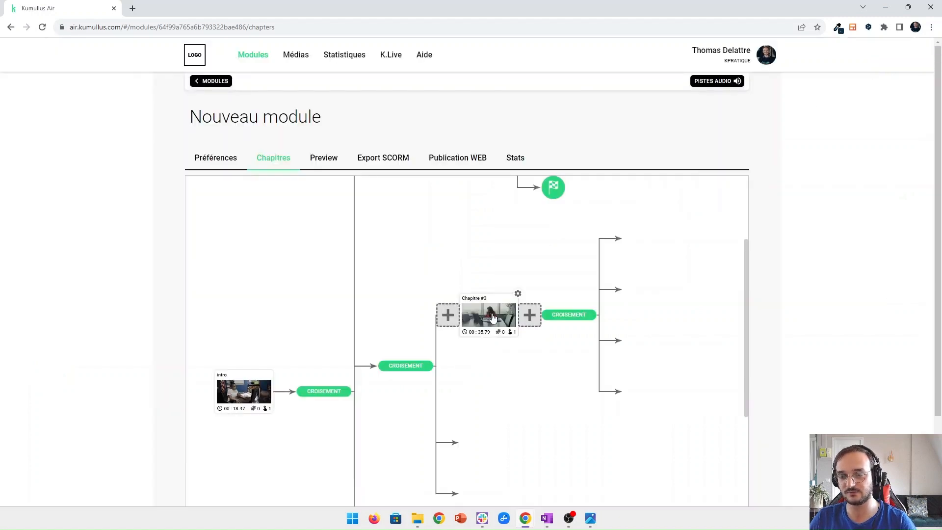
Rename Chapitre #3 as "Collègue 1" and return to the chapter diagram
scroll(483, 310, "down", 1)
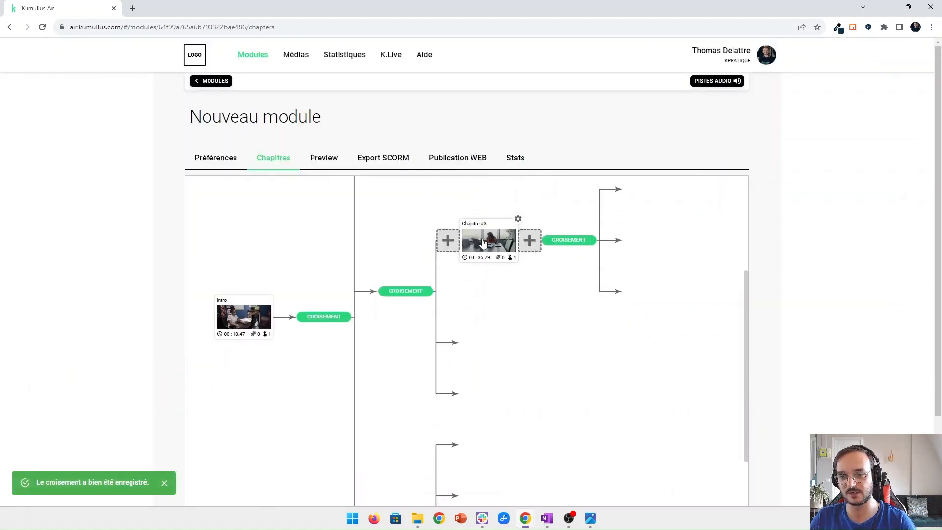
left_click(470, 246)
left_click(247, 125)
type("Collègue")
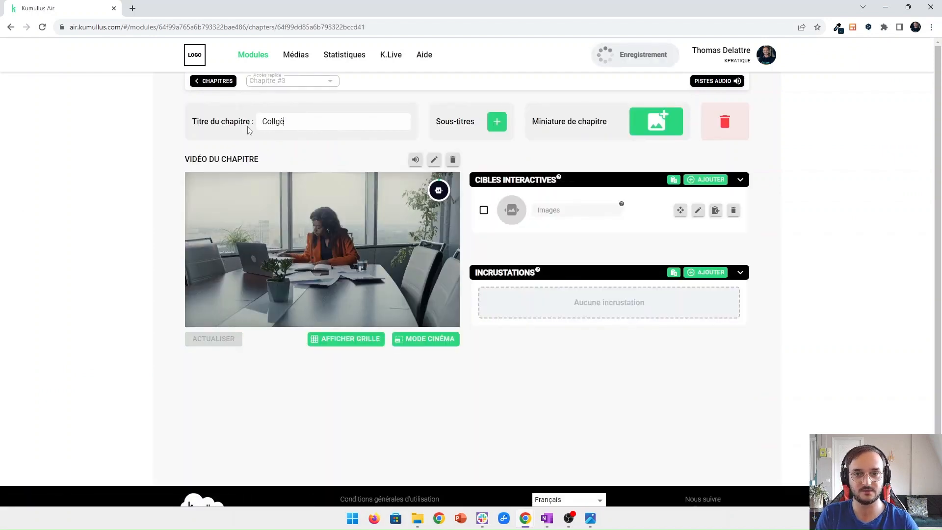
type(" 1")
left_click(220, 82)
Add a new chapter to each of the two empty branches below Collègue 1
mouse_move(487, 243)
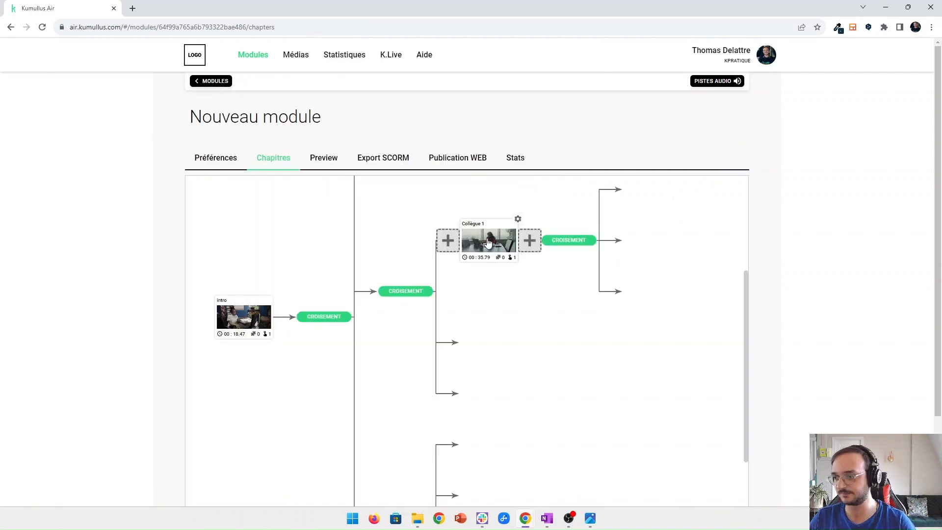
scroll(589, 243, "up", 1)
mouse_move(609, 243)
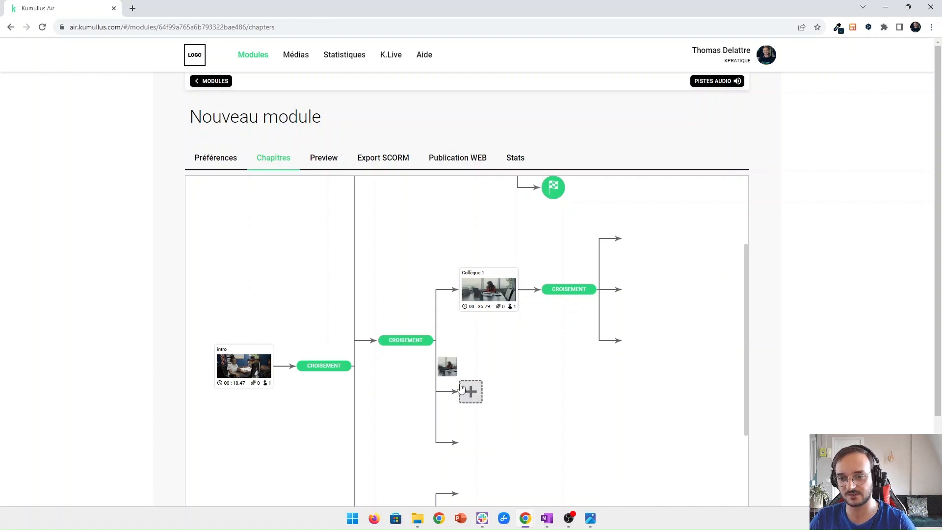
left_click(471, 393)
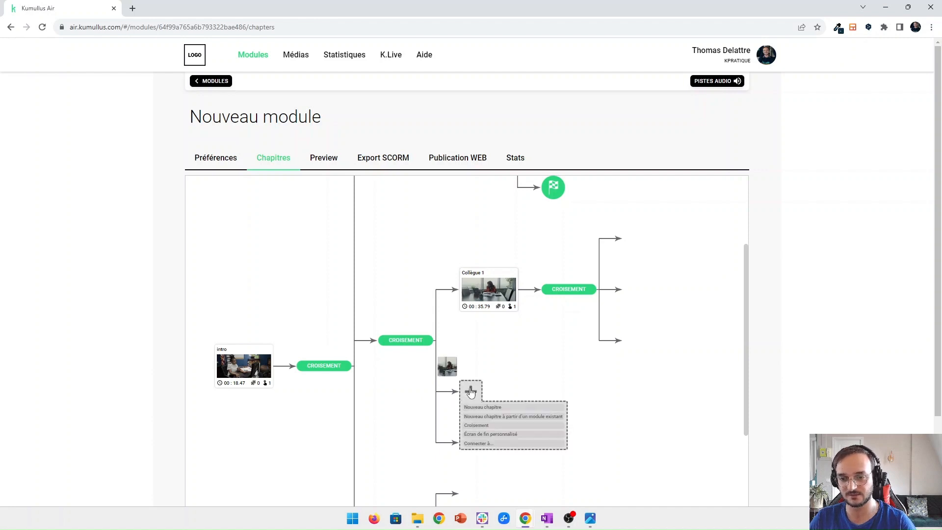
left_click(484, 414)
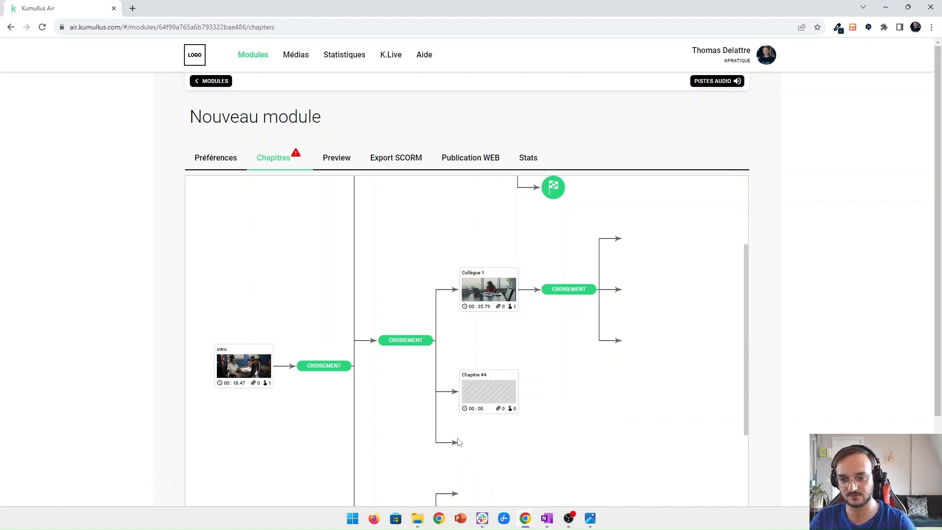
left_click(471, 443)
left_click(483, 463)
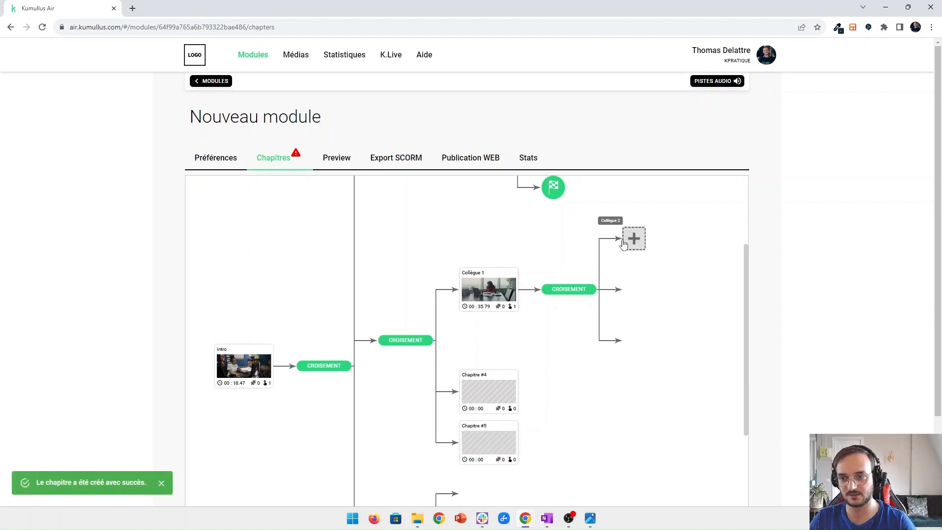
Connect the Croisement's "Collègue 2" branch to Chapitre #4 and its "Collègue 3" branch to Chapitre #5
left_click(624, 244)
left_click(642, 292)
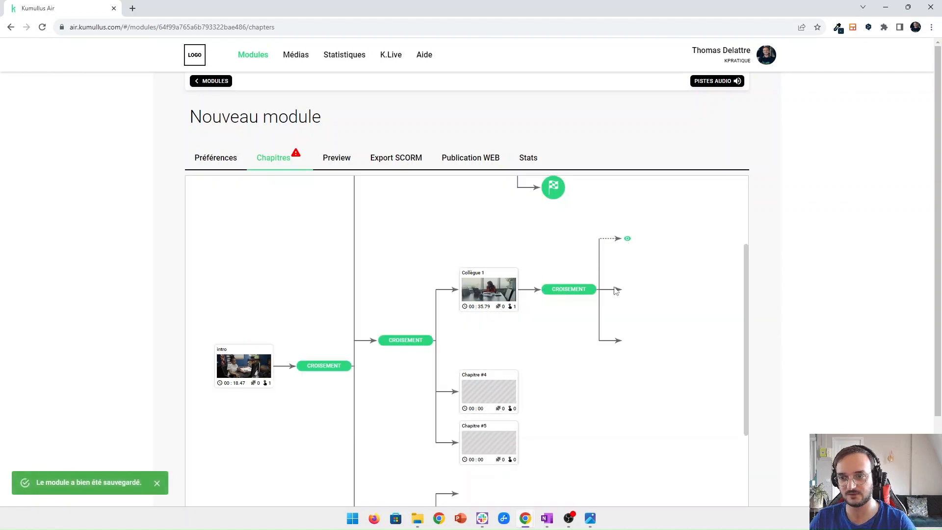
left_click(634, 290)
left_click(638, 342)
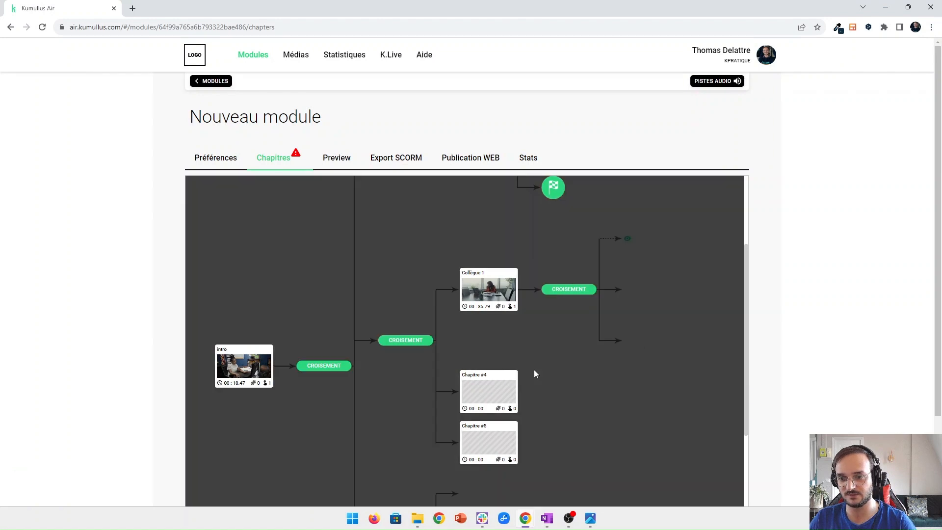
left_click(482, 446)
Create a new chapter on the "Passer à la suite" branch of the Croisement after Collègue 1 and open it
scroll(567, 257, "up", 2)
scroll(515, 275, "down", 4)
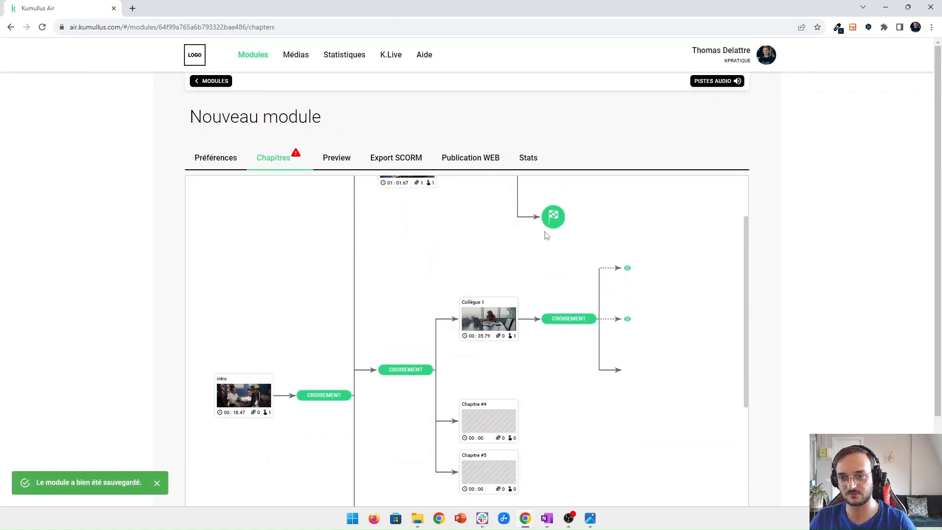
scroll(471, 289, "up", 1)
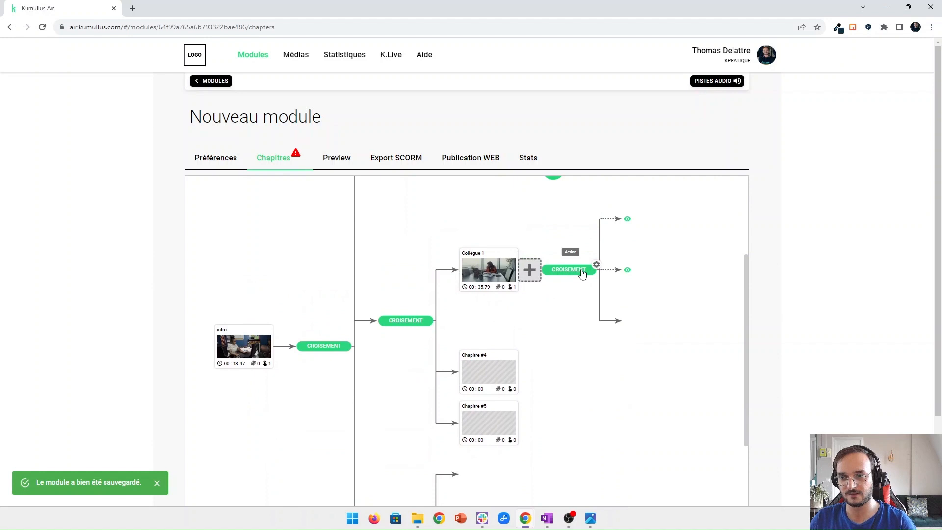
left_click(633, 324)
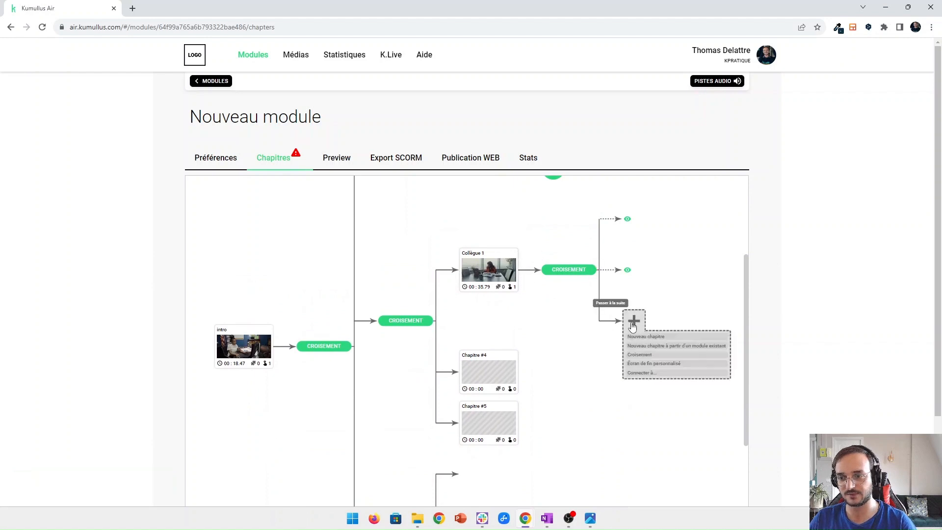
left_click(643, 337)
left_click(653, 322)
Set "3.qui sont vos collegues.mp4" from the KP17 "vidéos" folder as the new chapter's video
left_click(289, 226)
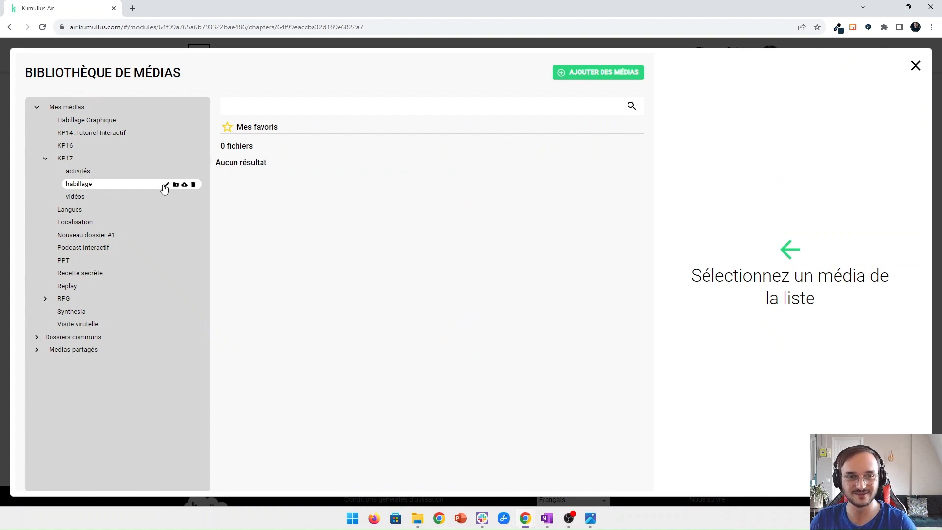
left_click(123, 172)
left_click(134, 195)
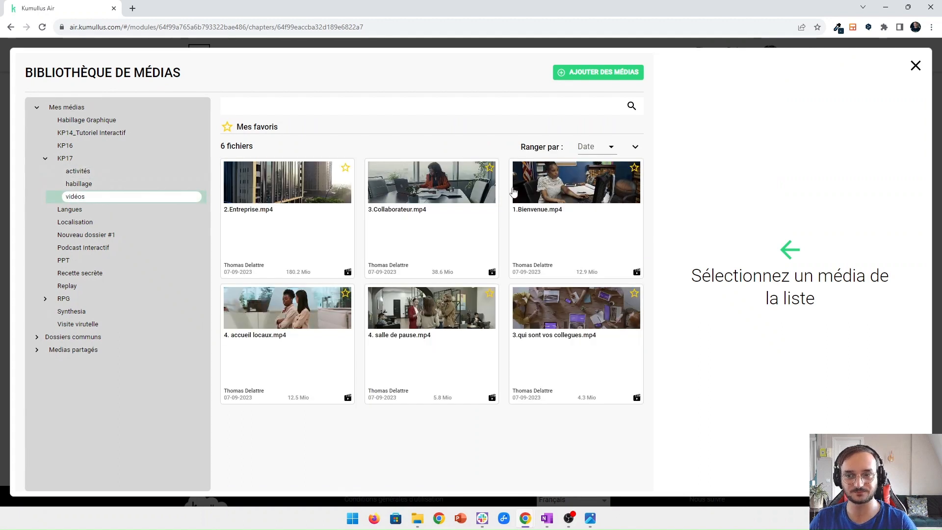
left_click(560, 326)
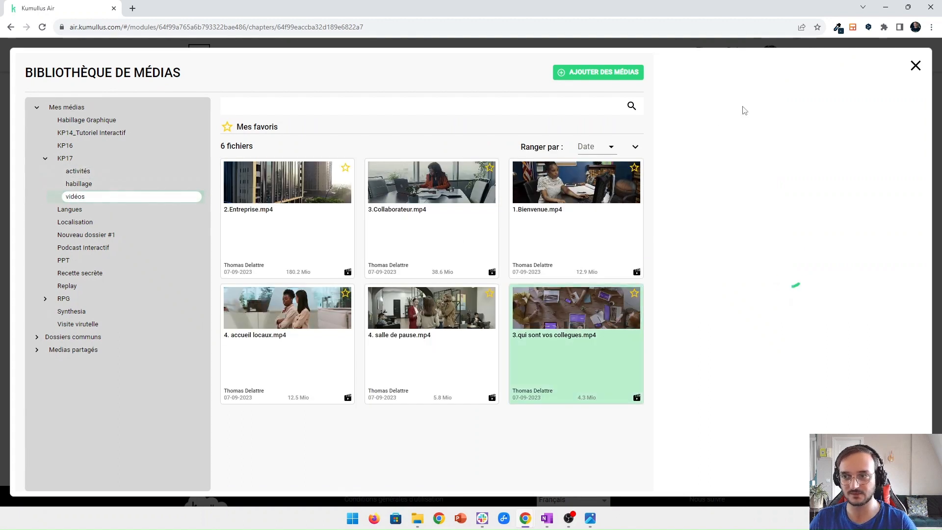
left_click(783, 102)
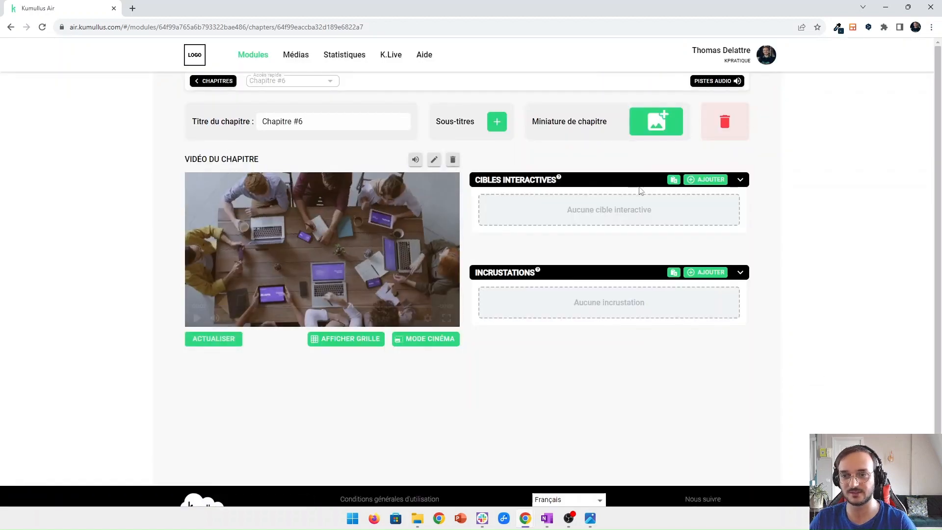
Add a "Classer l'image" interactive target with the answers "Manager", "RH" and "Comptable"
left_click(700, 181)
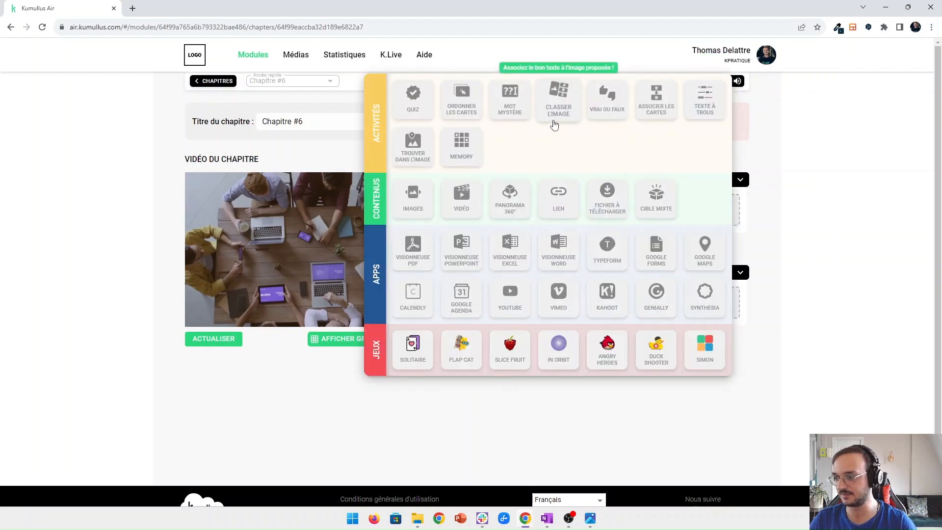
left_click(555, 125)
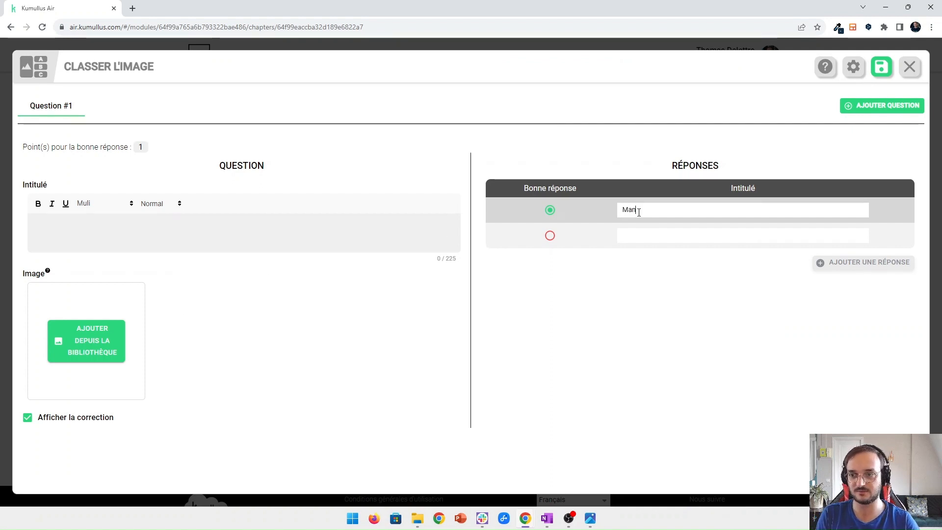
key("Tab")
key("Tab")
type("RH")
left_click(841, 269)
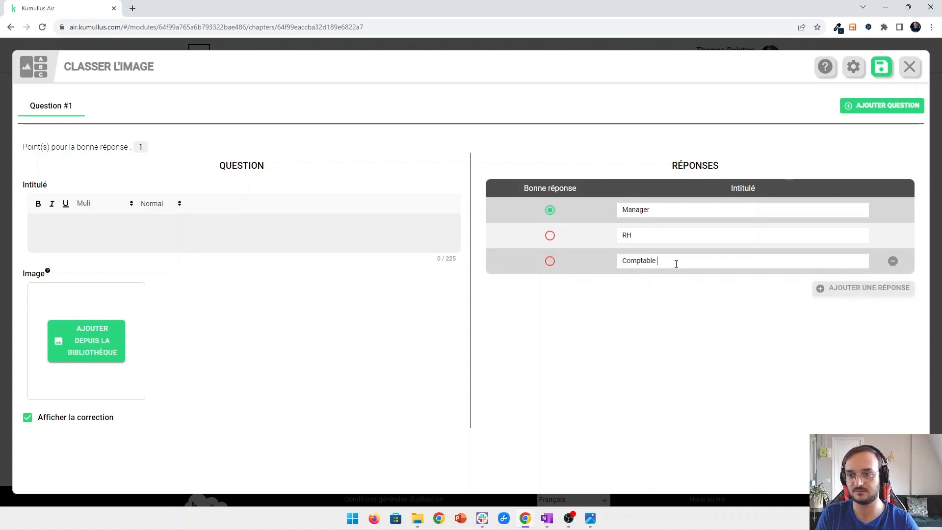
Give Question #1 the image "manager.jpg" from the KP17 "activités" folder and the title "Associez chaque portrait au poste correspondant"
left_click(73, 339)
left_click(81, 171)
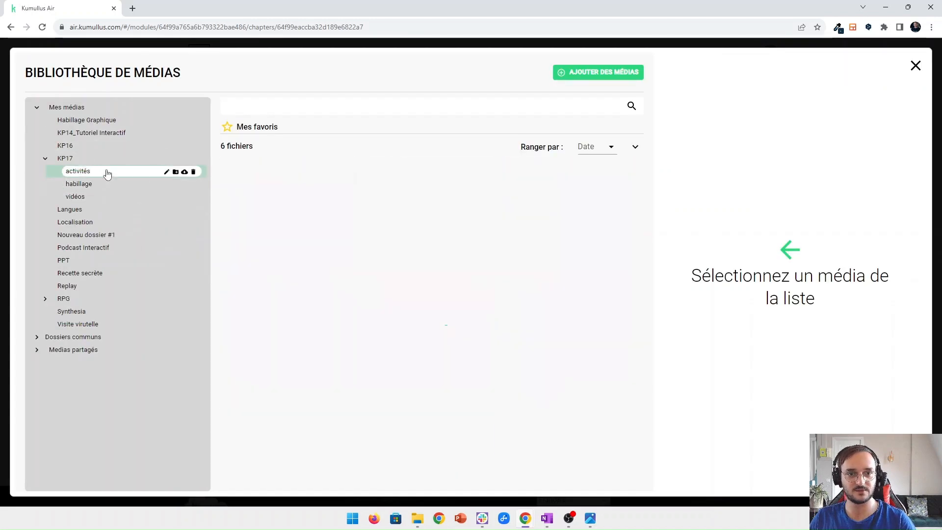
double_click(301, 314)
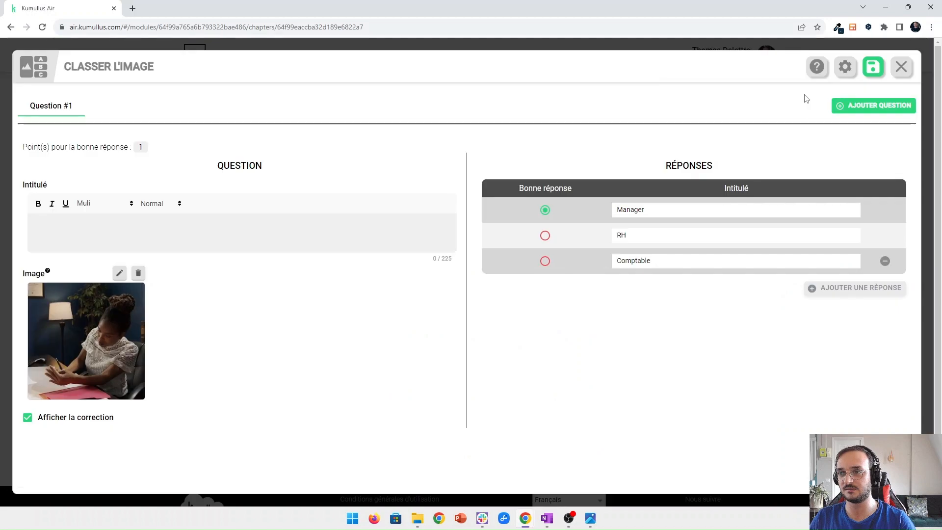
left_click(134, 222)
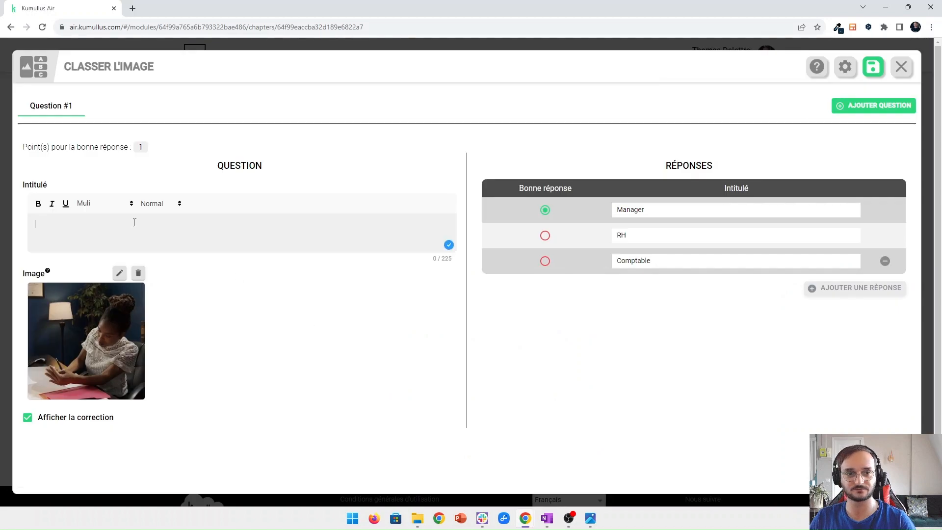
type("Associez chaque ")
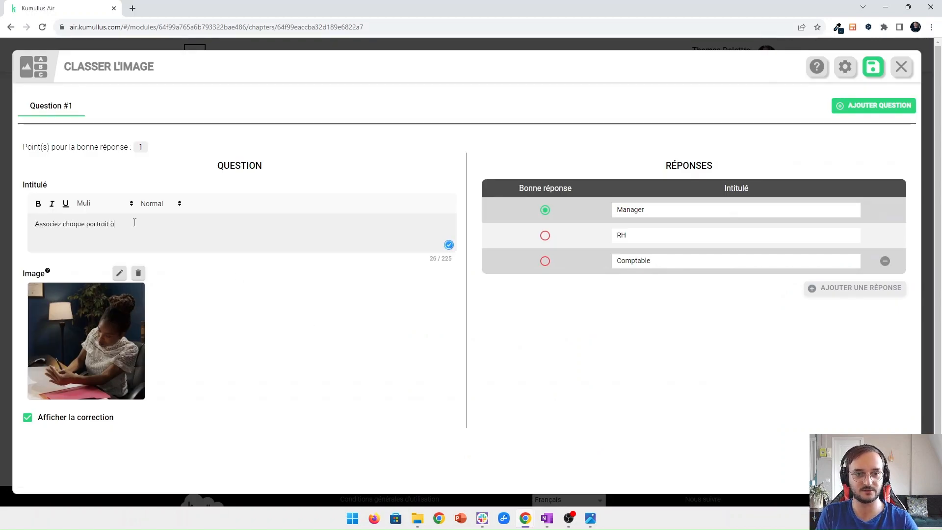
type("portrait au poste correspondant")
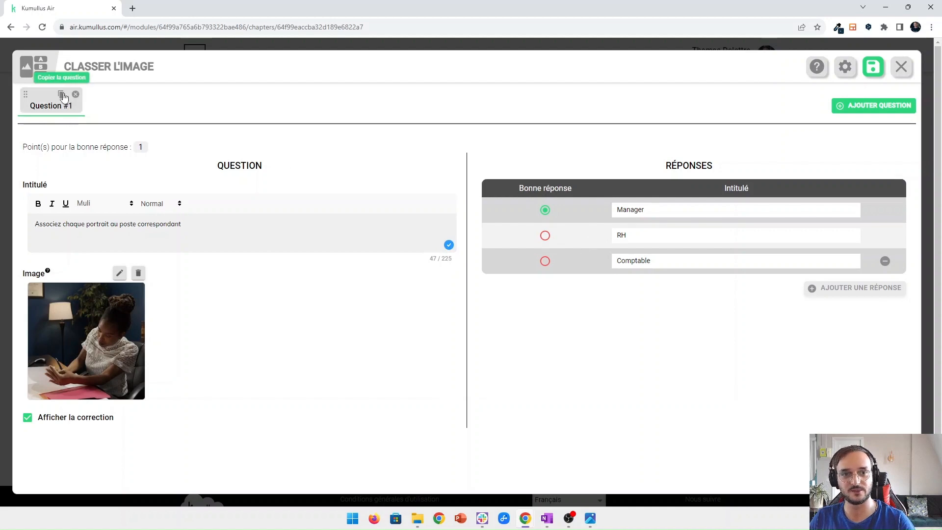
Duplicate the question twice, with "RH" as the correct answer of Question #2 and "Comptable" as that of Question #3
left_click(61, 94)
left_click(116, 104)
left_click(129, 94)
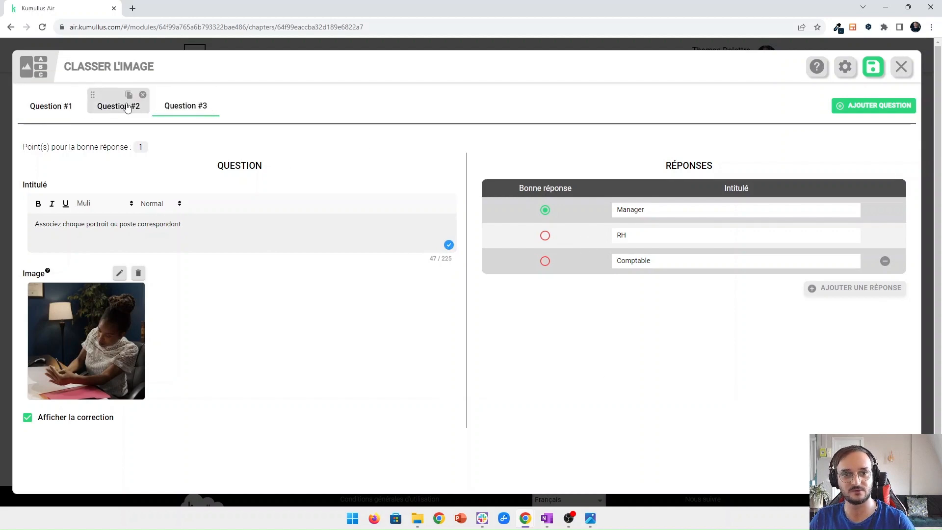
left_click(545, 236)
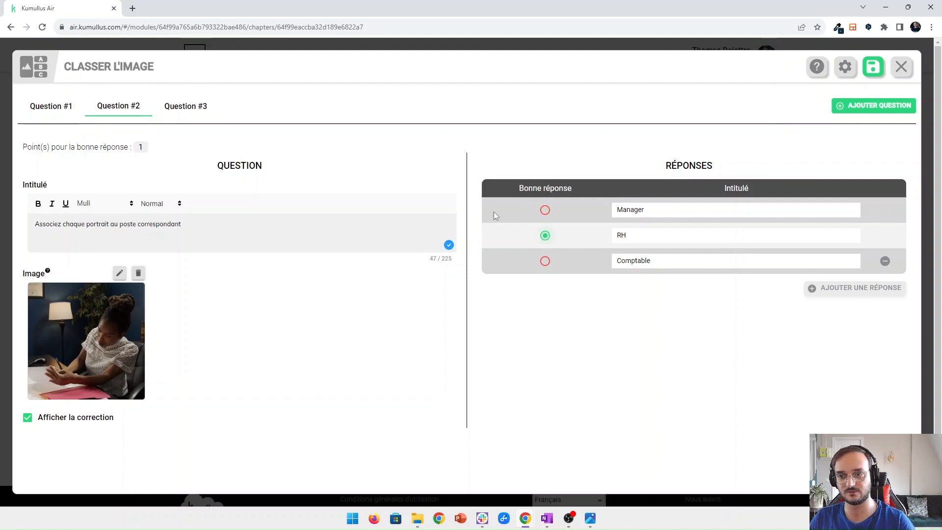
left_click(175, 109)
left_click(545, 261)
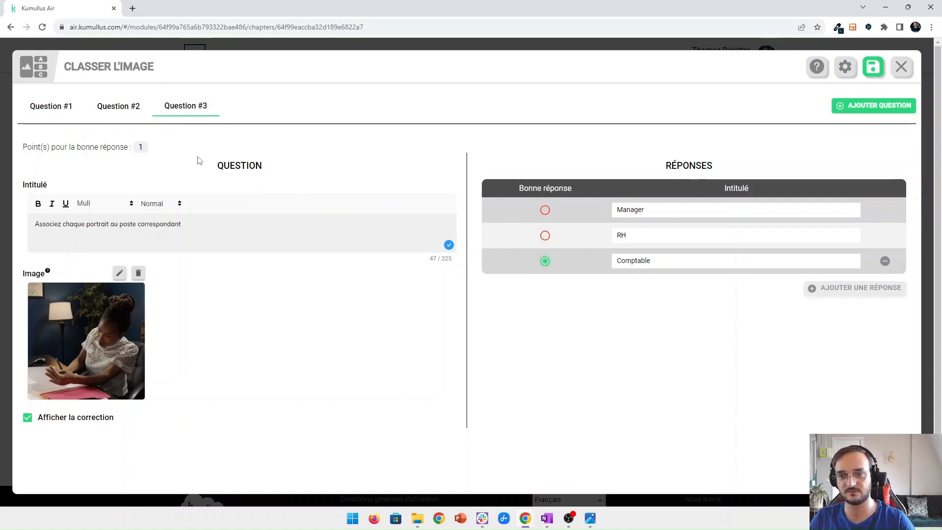
Replace the image of Question #2 with "responsable RH.jpg" and the image of Question #3 with "comptable.jpg"
left_click(107, 108)
left_click(120, 273)
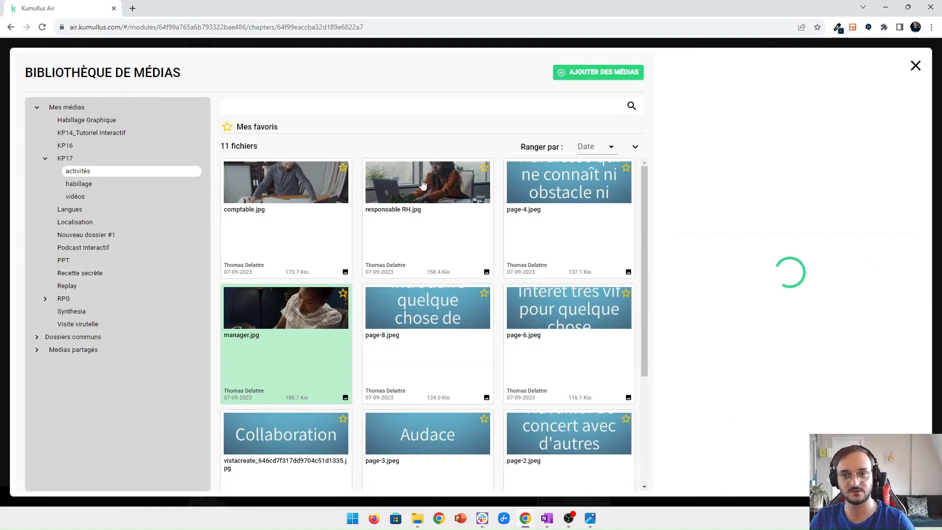
left_click(427, 216)
left_click(876, 98)
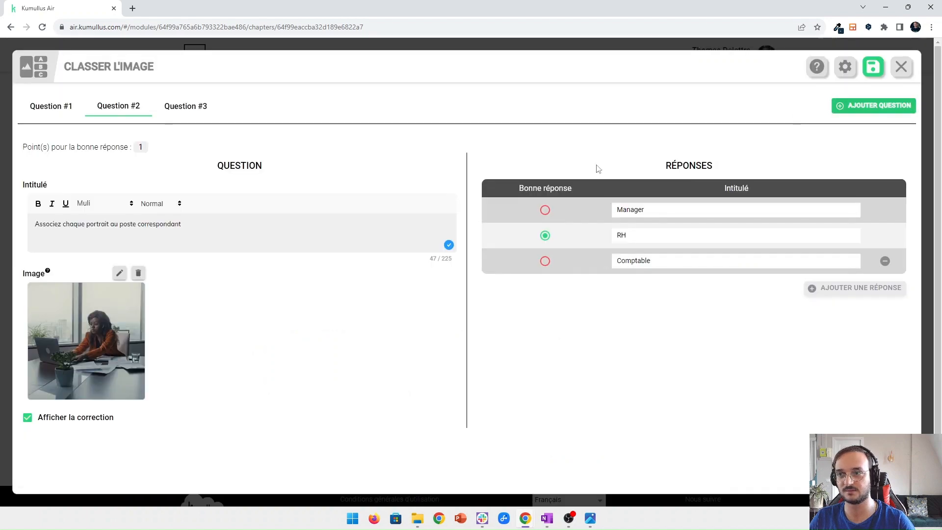
left_click(184, 107)
left_click(120, 272)
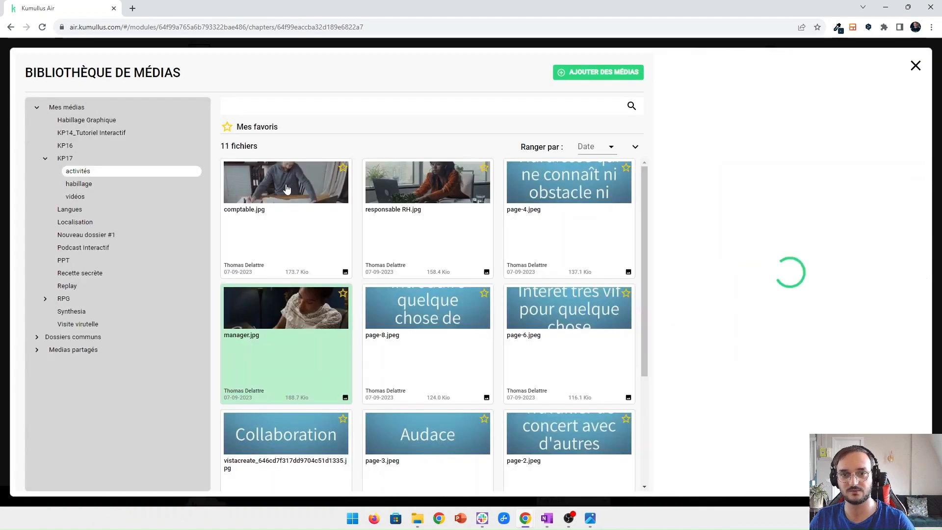
left_click(287, 189)
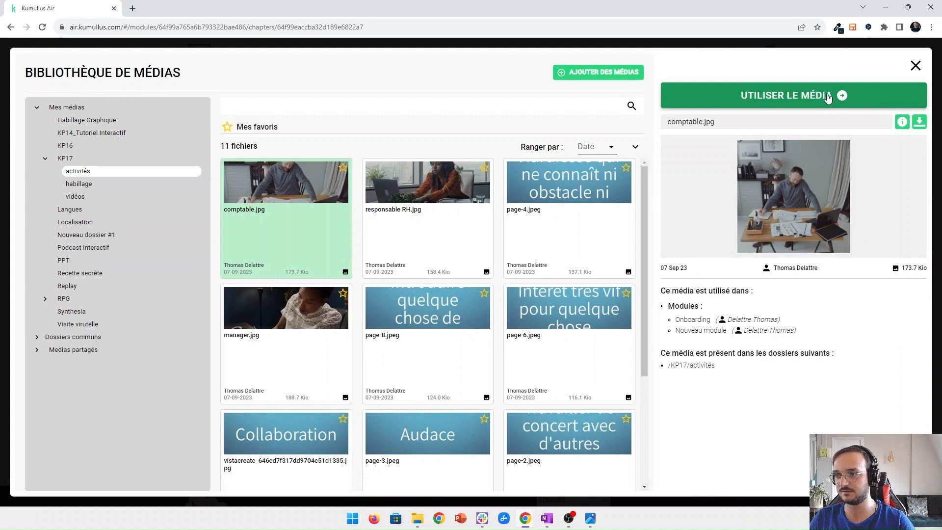
left_click(834, 98)
Reorder the questions so that the "Comptable" question comes before the "RH" one
left_click(51, 106)
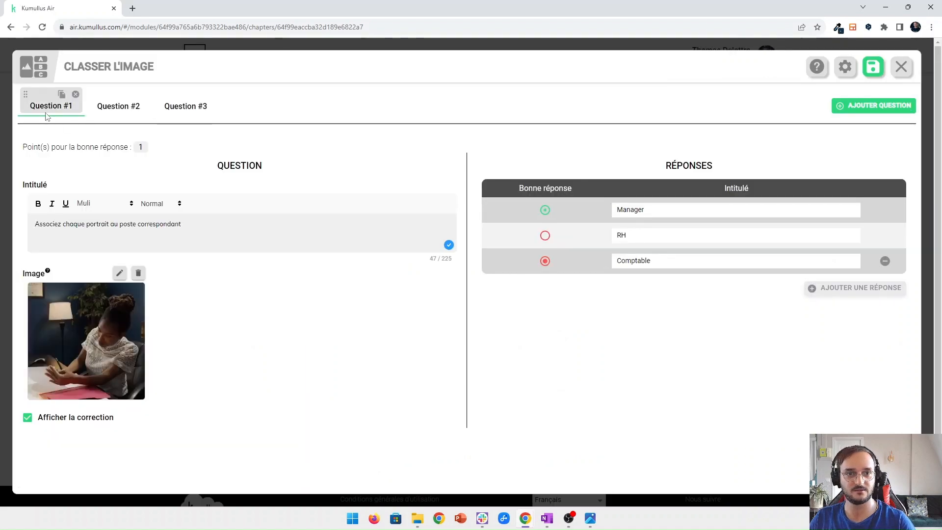
left_click(101, 113)
left_click(173, 112)
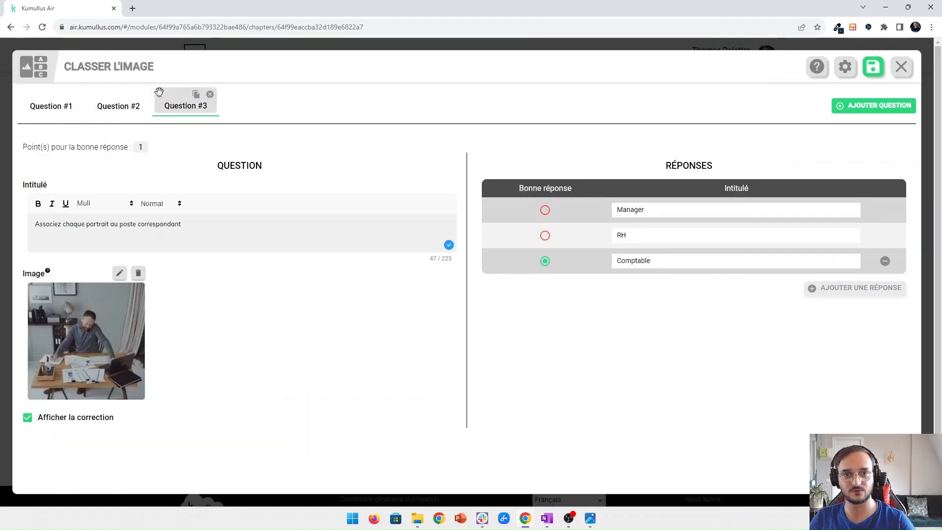
left_click_drag(157, 94, 105, 96)
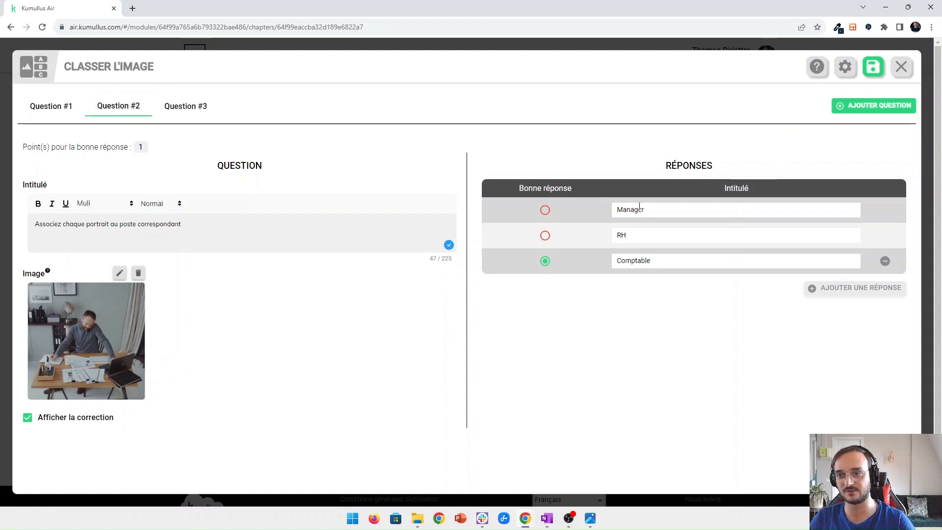
Check each question's image and correct answer in the new order, and save the "Classer l'image" target
left_click(51, 106)
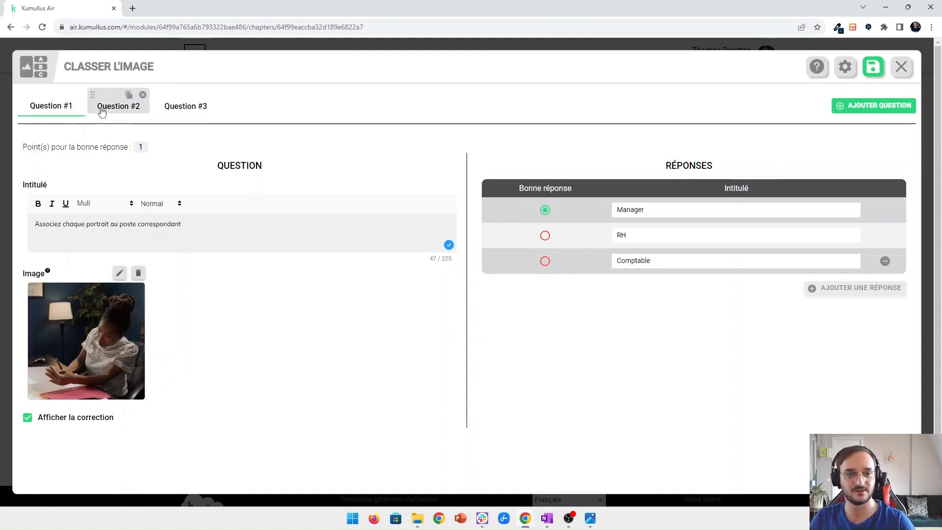
left_click(103, 111)
left_click(177, 108)
left_click(114, 109)
left_click(55, 108)
left_click(114, 109)
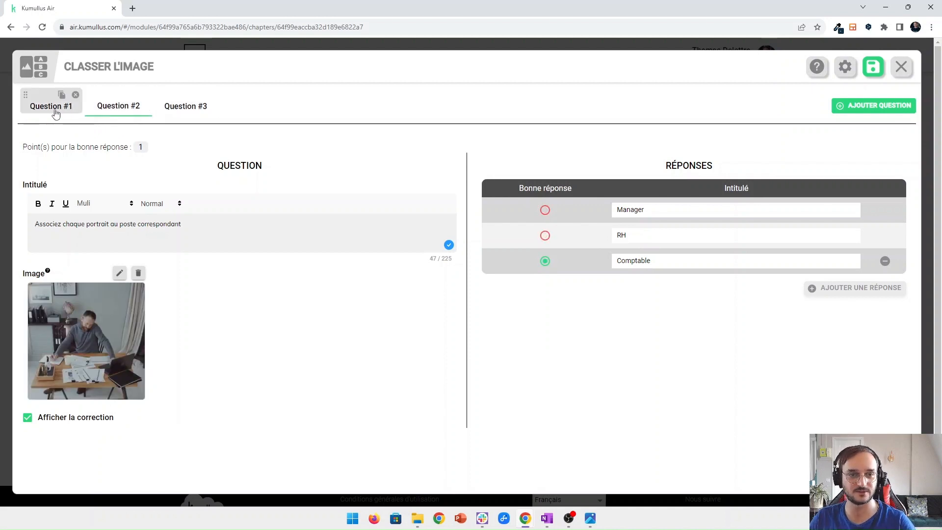
left_click(174, 108)
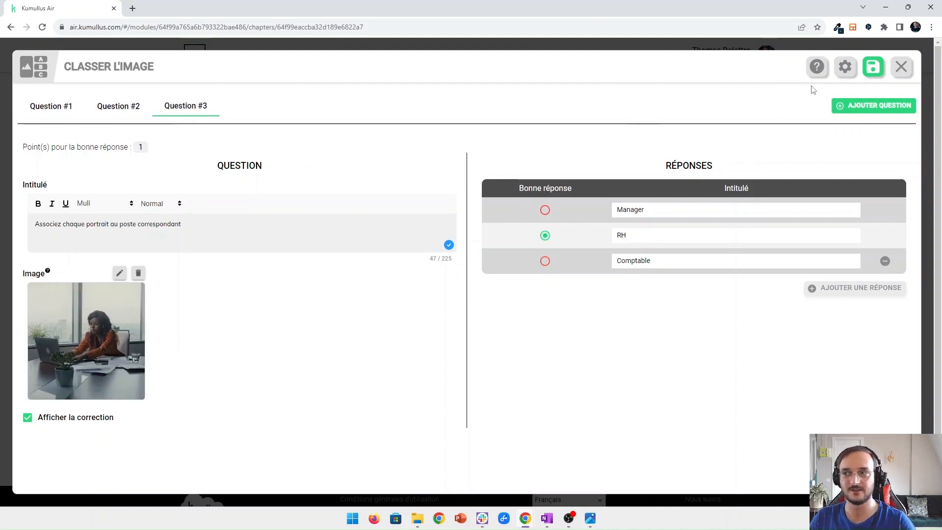
left_click(870, 74)
Test the image-classification target in the chapter video, answering "Manager", "Comptable" and "RH"
left_click(420, 340)
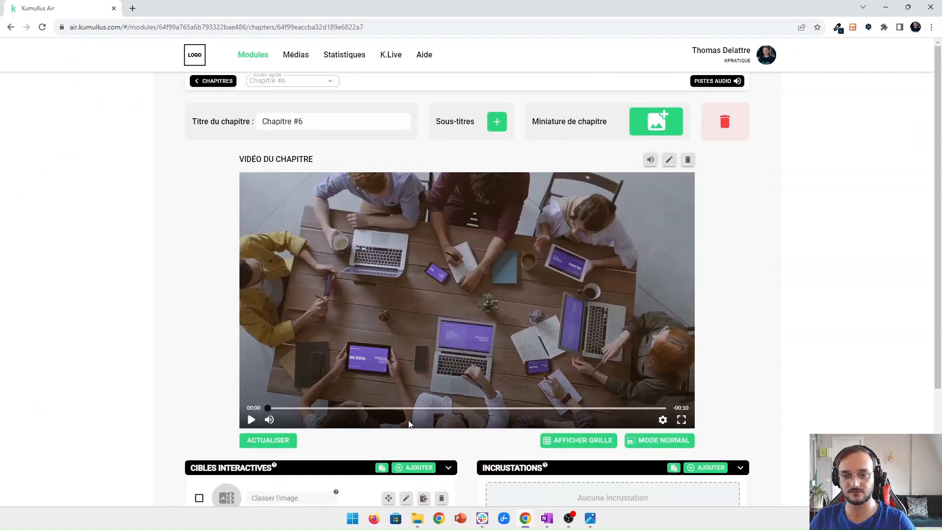
left_click(519, 323)
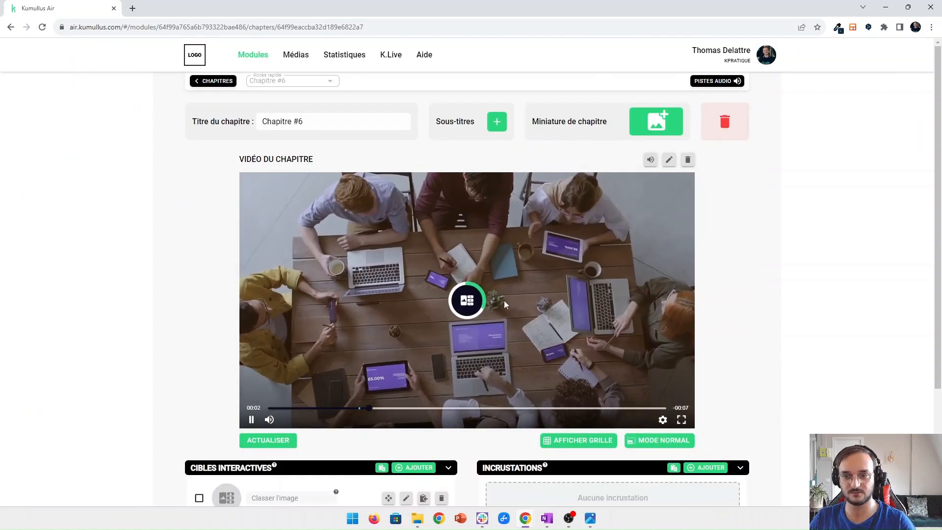
left_click(467, 301)
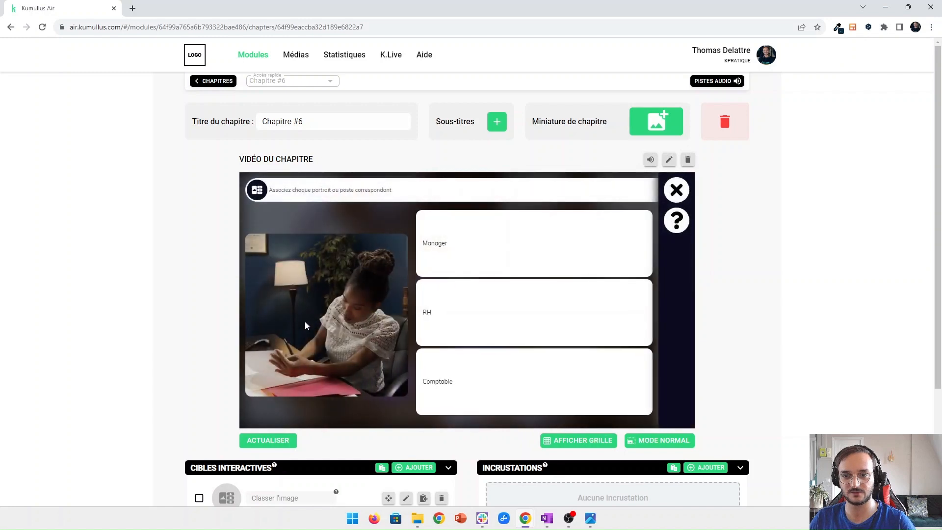
left_click(497, 260)
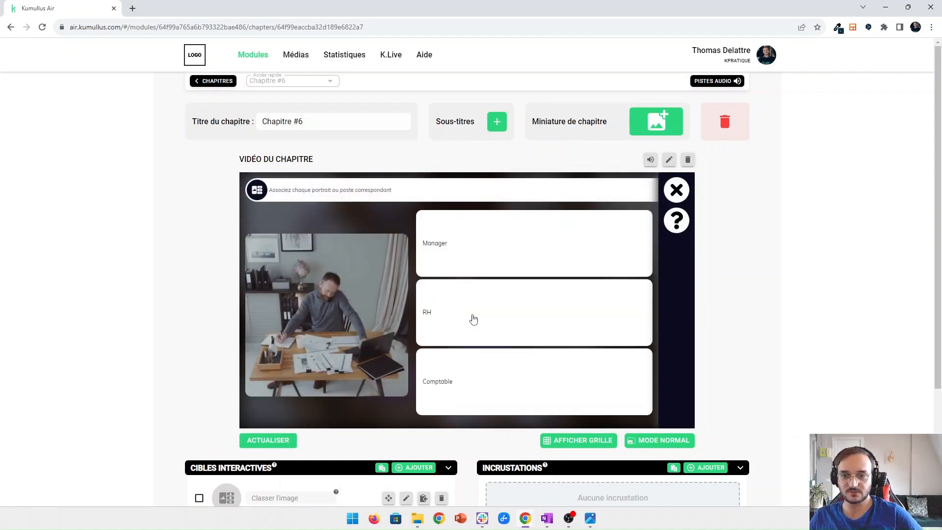
left_click(484, 391)
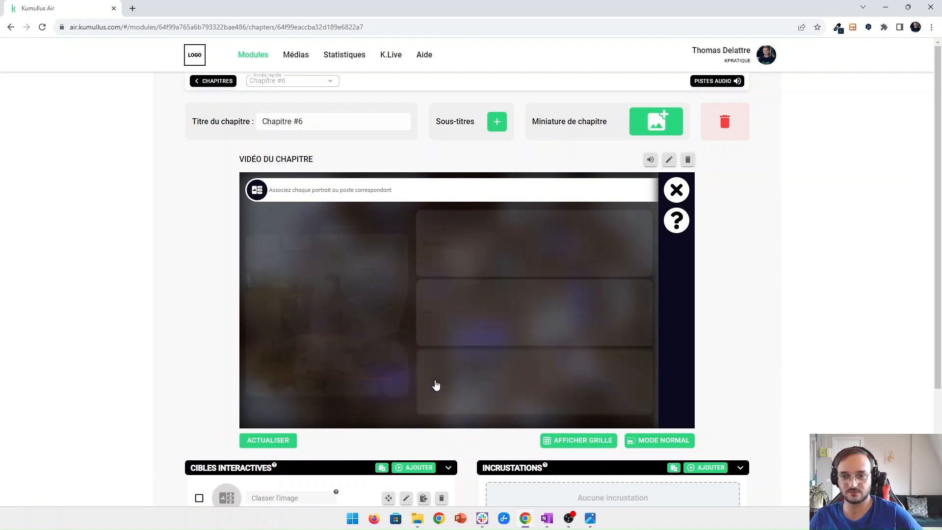
left_click(476, 319)
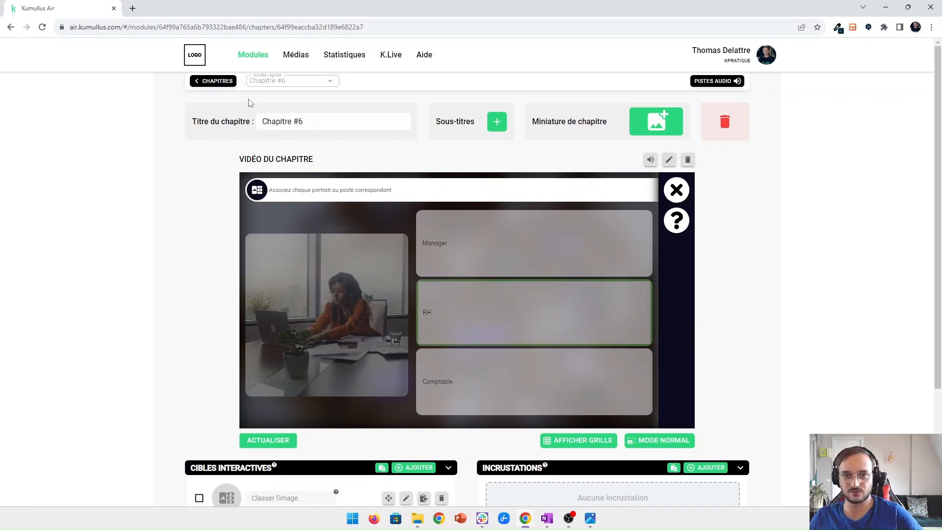
Return to the module's chapter tree and examine the branches from the intro's Croisement to the "Action" Croisement
left_click(223, 87)
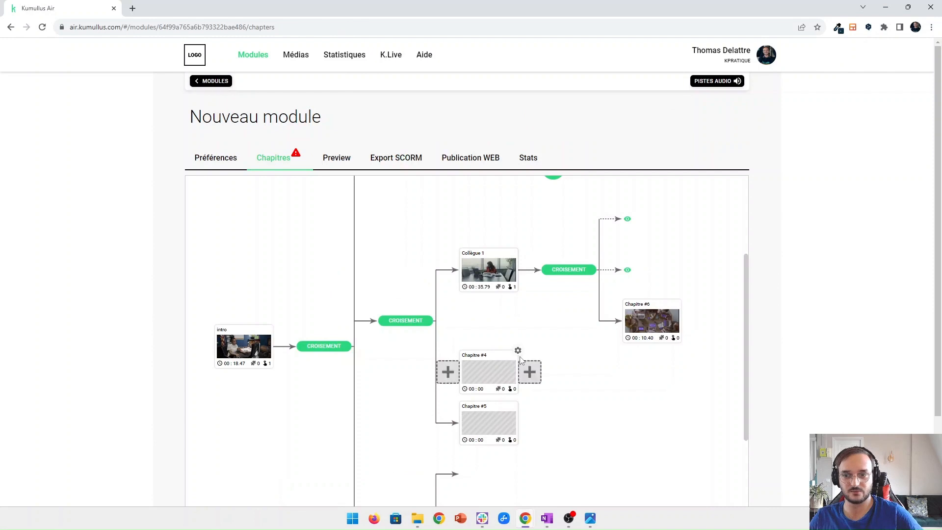
scroll(592, 304, "down", 2)
scroll(587, 300, "down", 1)
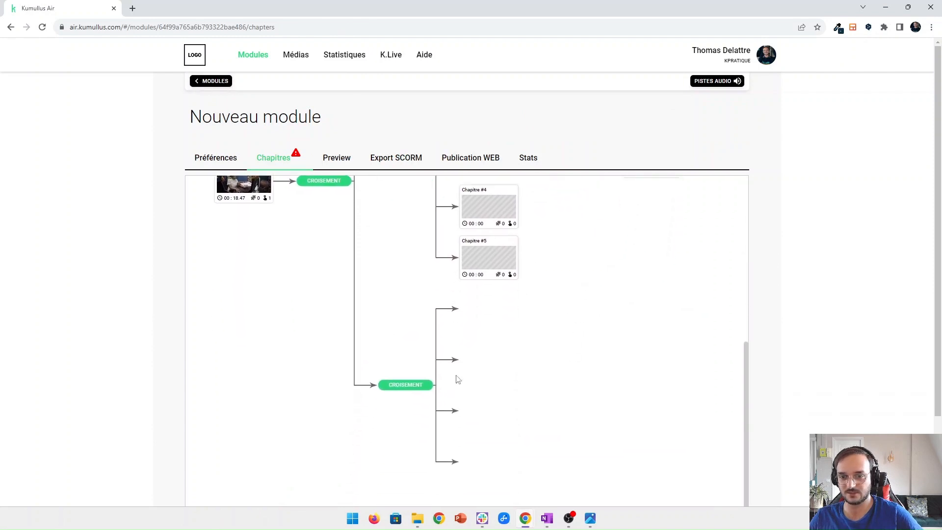
mouse_move(412, 387)
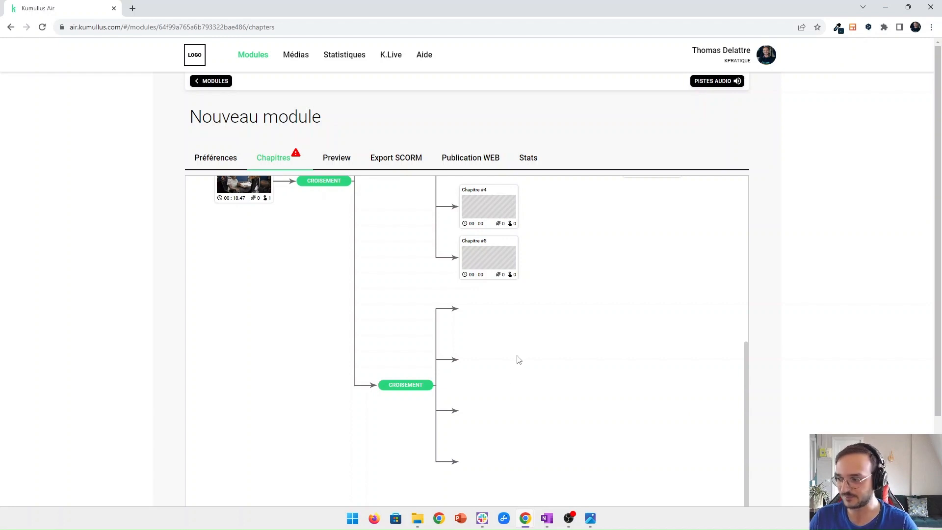
mouse_move(420, 388)
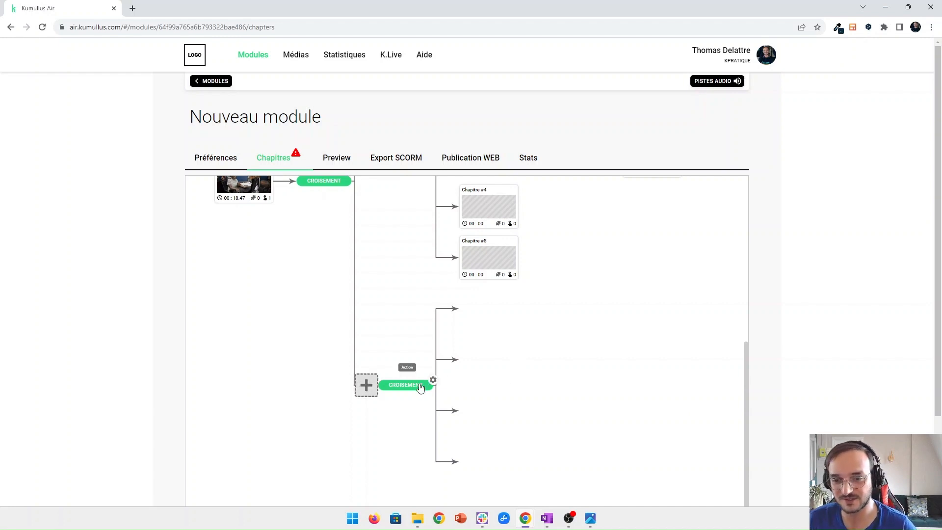
scroll(308, 274, "up", 2)
mouse_move(310, 279)
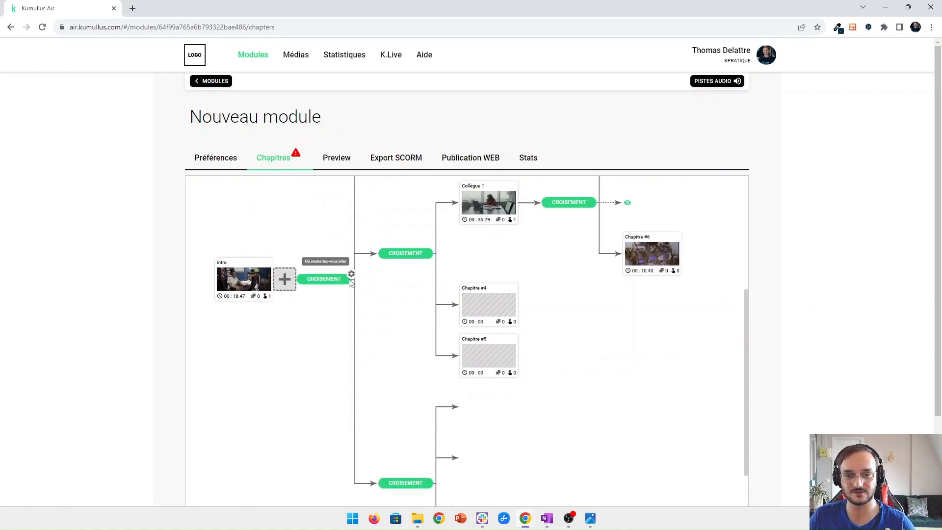
mouse_move(361, 256)
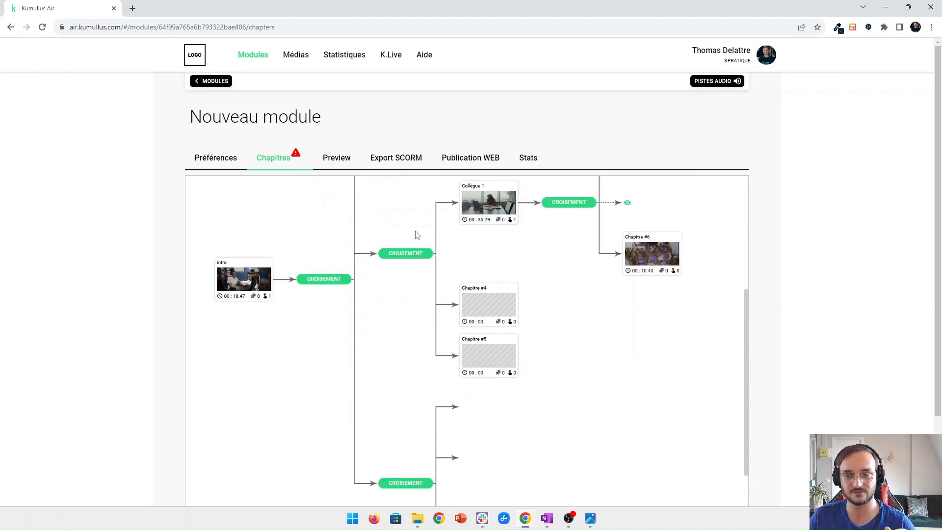
scroll(405, 242, "up", 4)
scroll(387, 251, "down", 4)
scroll(368, 299, "down", 2)
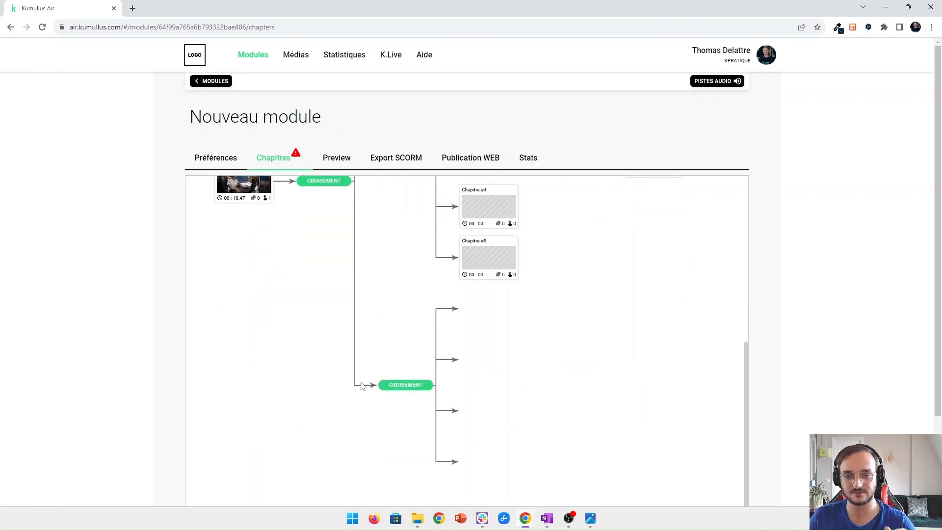
Open the "Action" Croisement with the four "Lieu" choices and switch it to advanced mode
left_click(406, 386)
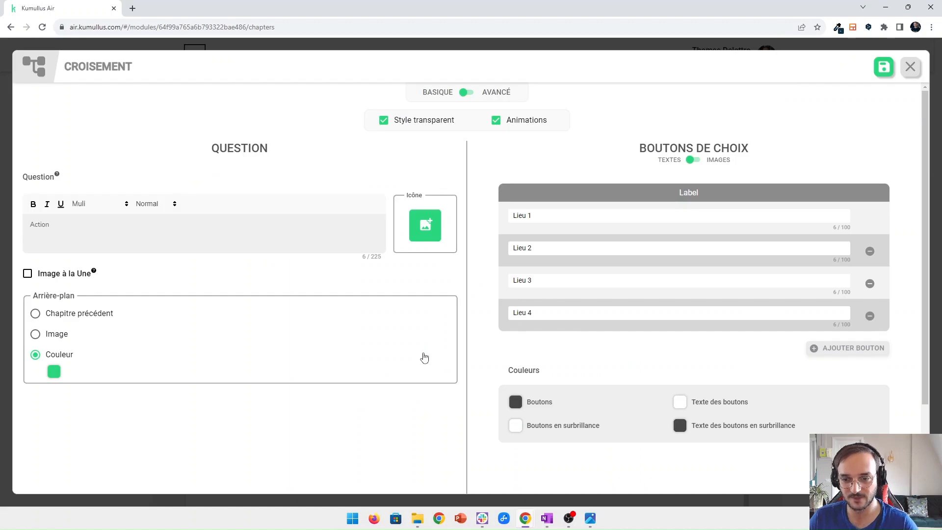
left_click(469, 93)
scroll(556, 356, "down", 1)
scroll(556, 339, "up", 1)
scroll(540, 291, "down", 1)
scroll(527, 288, "up", 1)
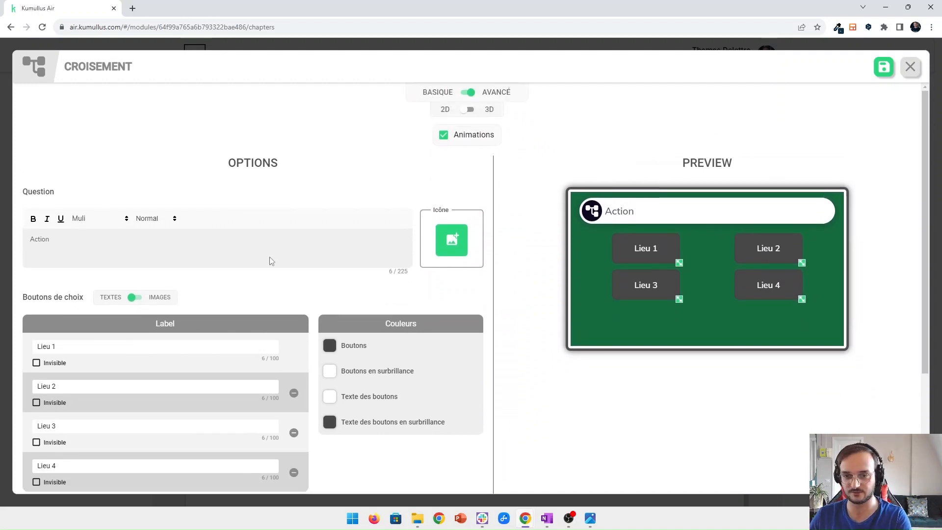
Clear the question text of the "Action" Croisement
left_click_drag(116, 249, 22, 241)
key("BackSpace")
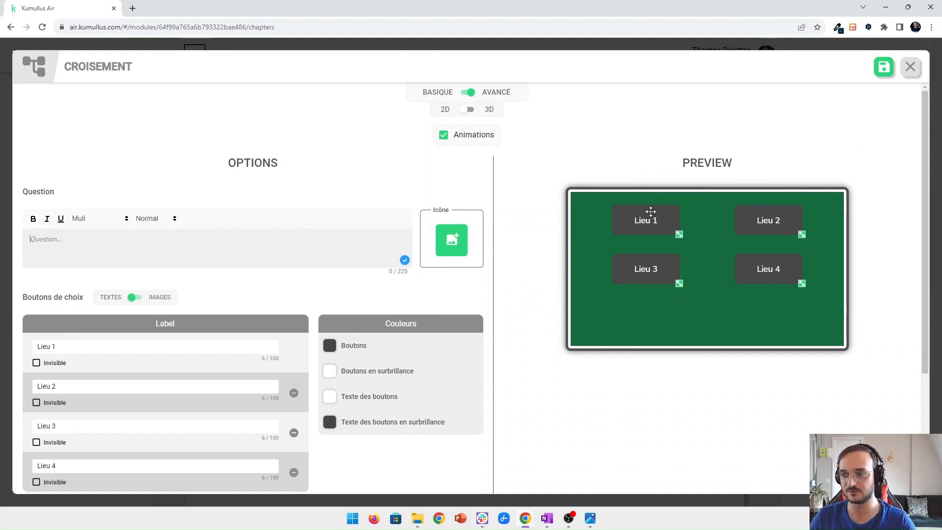
scroll(521, 276, "down", 1)
scroll(520, 278, "down", 2)
scroll(520, 277, "up", 4)
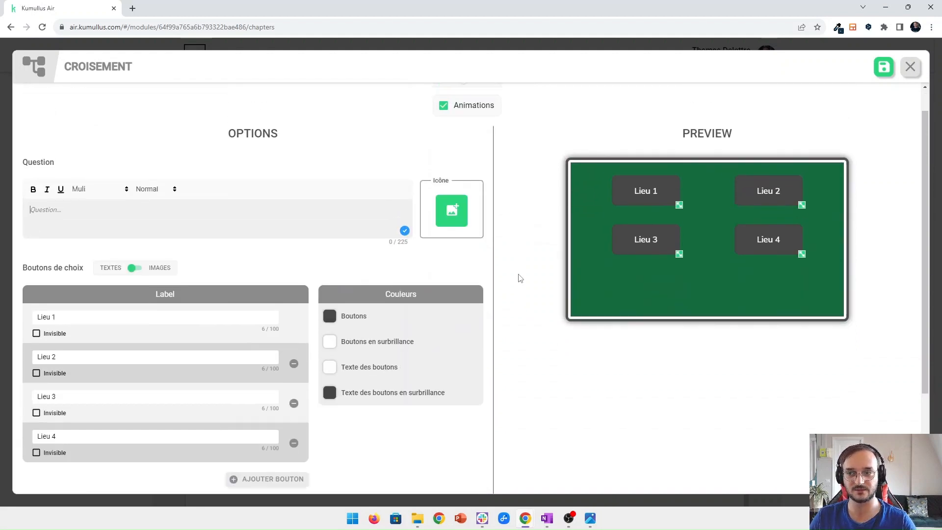
Move the four "Lieu" buttons down into a centred two-by-two arrangement in the preview
mouse_move(657, 220)
left_mouse_down()
mouse_move(641, 229)
mouse_move(656, 230)
left_mouse_up()
left_click_drag(652, 278, 653, 303)
left_click_drag(649, 238, 651, 260)
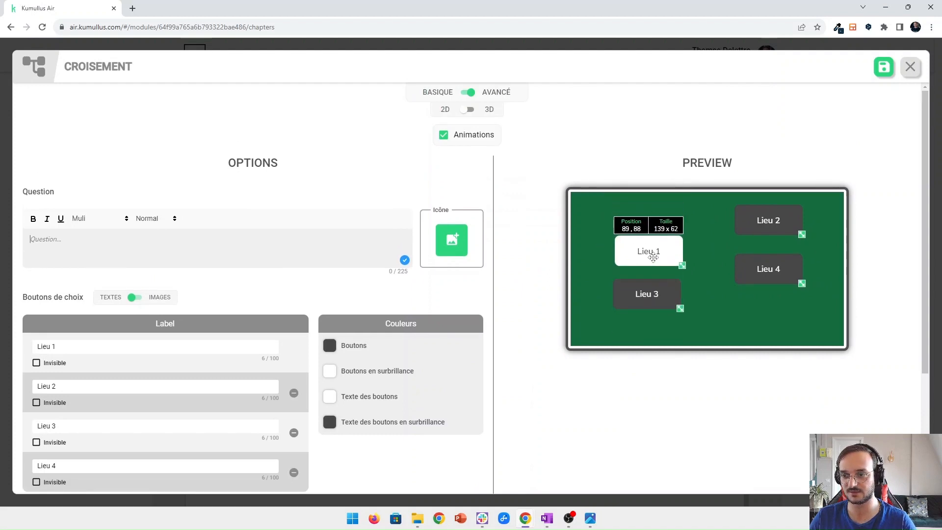
left_click_drag(763, 219, 767, 227)
left_click_drag(770, 262, 773, 293)
left_click_drag(772, 229, 773, 251)
left_click_drag(771, 301, 770, 293)
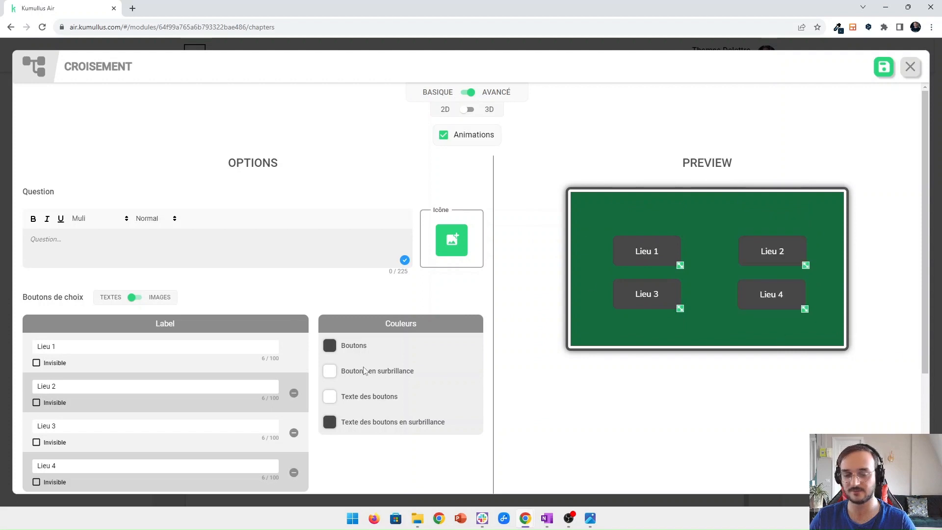
Set the Croisement's background to the image "visite lieux.jpg" from the KP17 "habillage" media folder
scroll(486, 330, "down", 3)
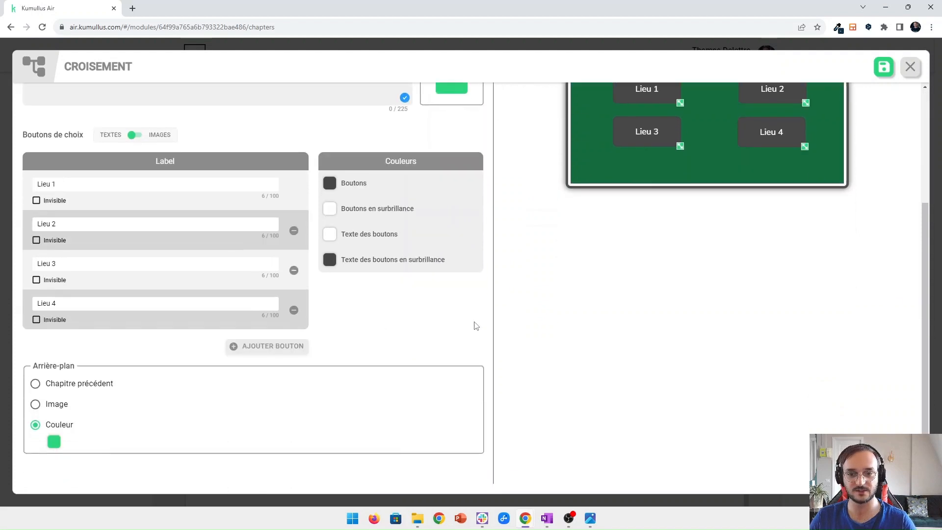
left_click(36, 405)
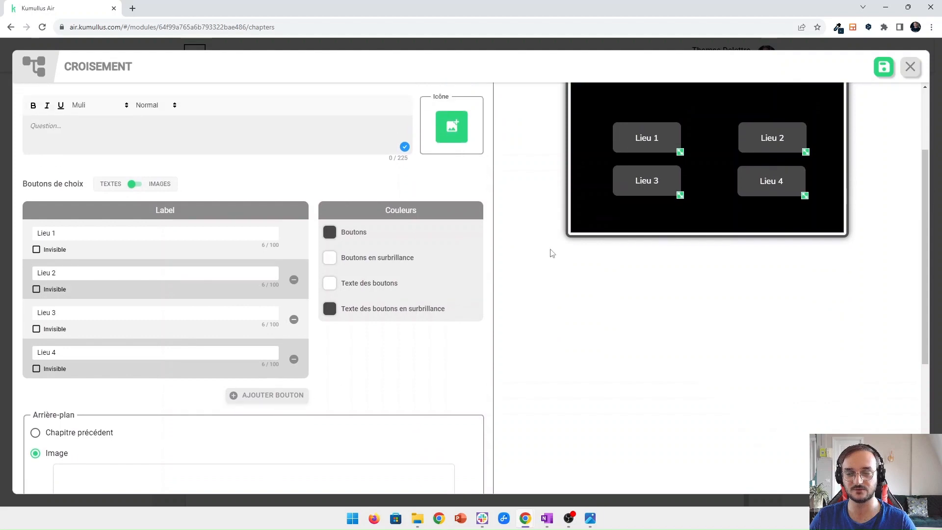
scroll(354, 368, "down", 2)
scroll(355, 369, "down", 2)
left_click(256, 388)
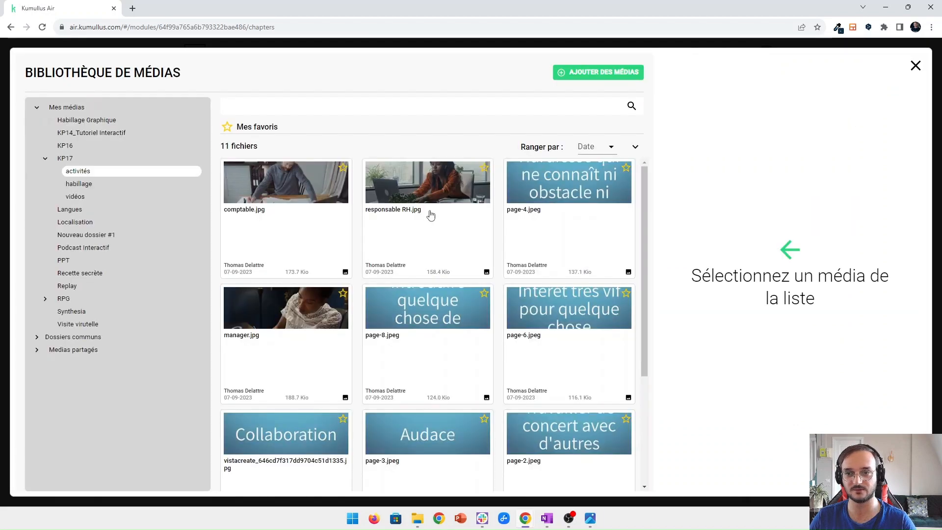
scroll(423, 270, "down", 4)
scroll(423, 269, "up", 4)
left_click(103, 185)
left_click(455, 190)
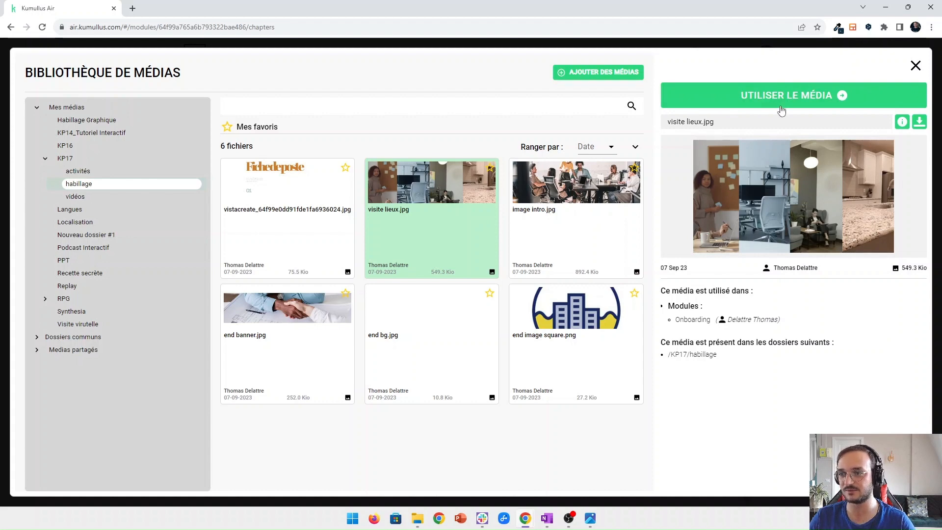
left_click(614, 73)
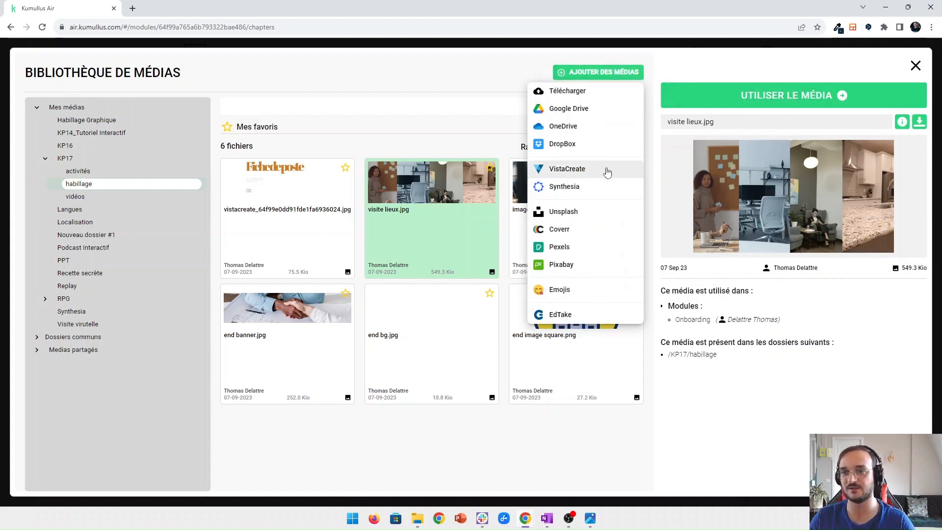
left_click(790, 94)
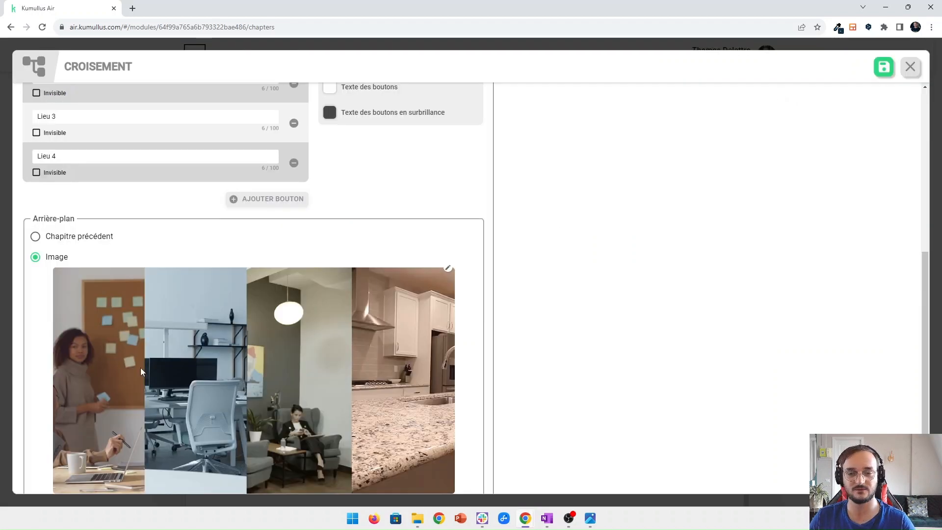
Distribute the "Lieu 1" to "Lieu 4" buttons over the four vertical sections of the background image
scroll(131, 358, "down", 1)
scroll(638, 283, "up", 1)
scroll(637, 283, "up", 5)
left_click_drag(638, 250, 669, 265)
left_click_drag(775, 251, 750, 249)
left_click_drag(770, 293, 808, 270)
left_click_drag(740, 258, 679, 311)
left_click_drag(658, 280, 724, 269)
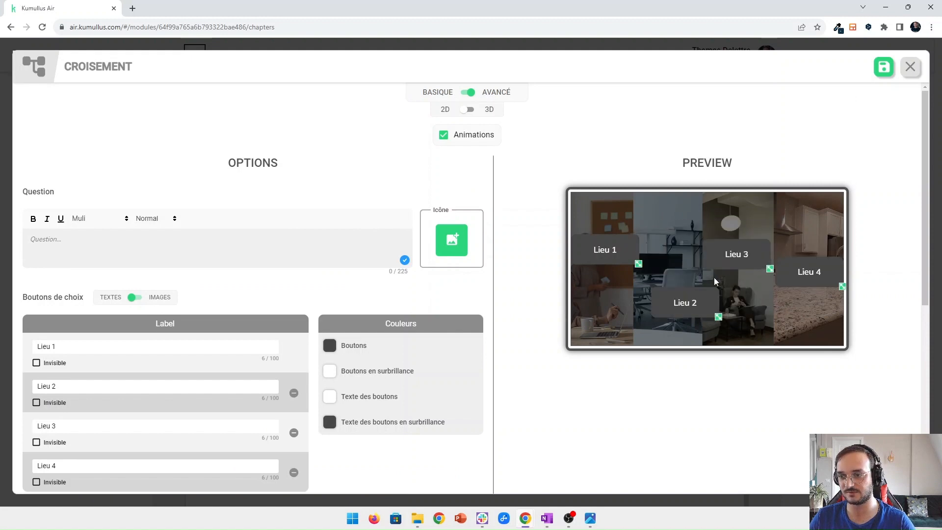
Align and stretch "Lieu 1" and "Lieu 2" into full-height columns, with "Lieu 2" at about 130, 0 and sized about 136 x 312
left_click_drag(687, 302, 676, 278)
left_click_drag(606, 250, 674, 272)
mouse_move(702, 278)
left_mouse_down()
mouse_move(695, 307)
mouse_move(686, 275)
left_mouse_up()
left_click_drag(597, 252, 596, 193)
left_click_drag(632, 224, 633, 353)
left_click_drag(665, 268, 664, 219)
left_click_drag(695, 252, 700, 348)
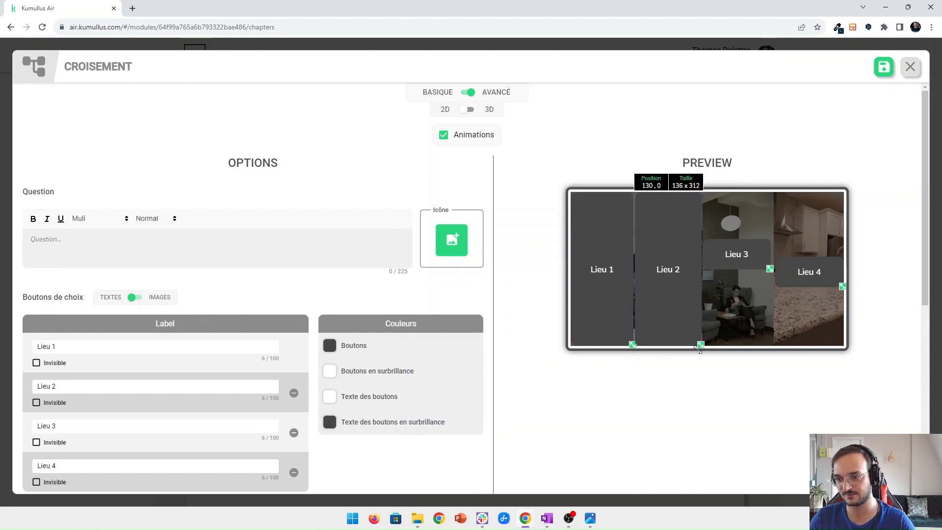
Stretch "Lieu 3" and "Lieu 4" into full-height columns, with "Lieu 4" at about 416, 0 and sized about 139 x 312
left_click_drag(736, 254, 773, 350)
left_click_drag(810, 260, 810, 190)
left_click_drag(844, 216, 876, 360)
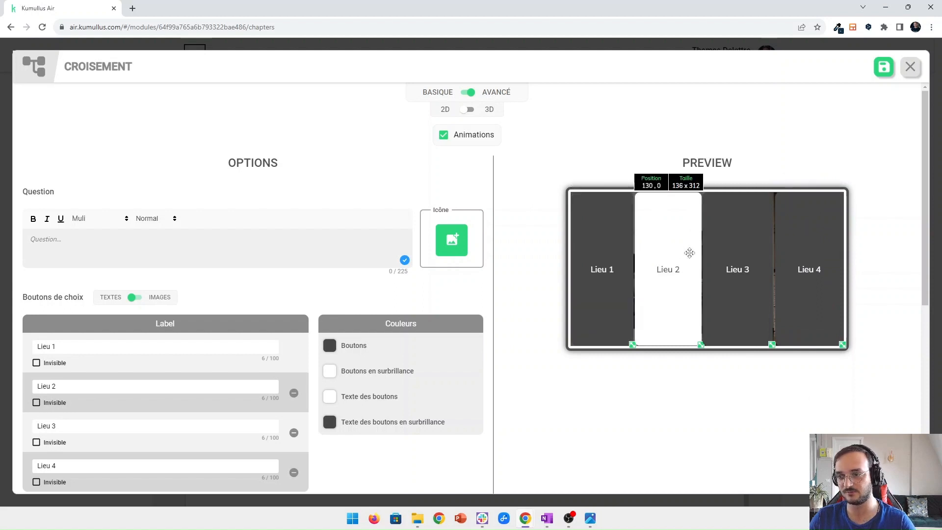
Make the choice buttons fully transparent by setting the opacity of the normal and highlighted button colours to 0
scroll(520, 304, "down", 1)
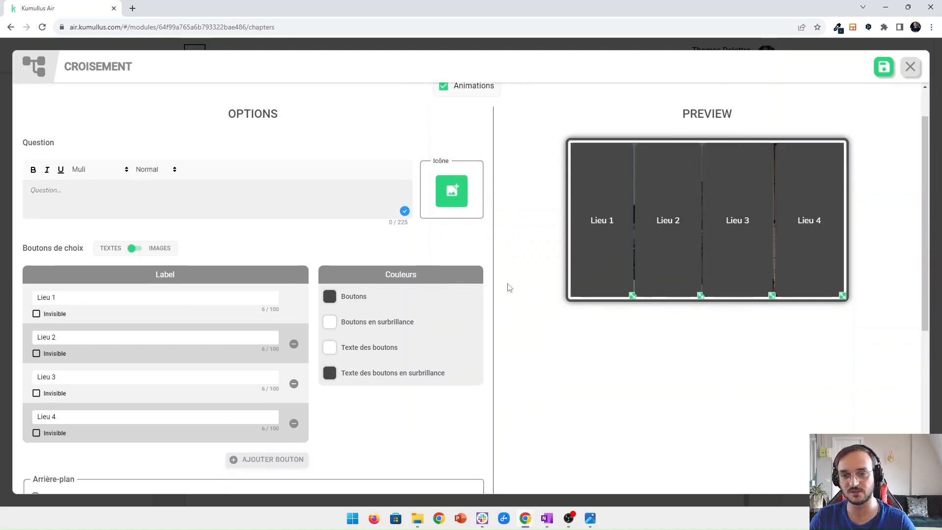
left_click(329, 296)
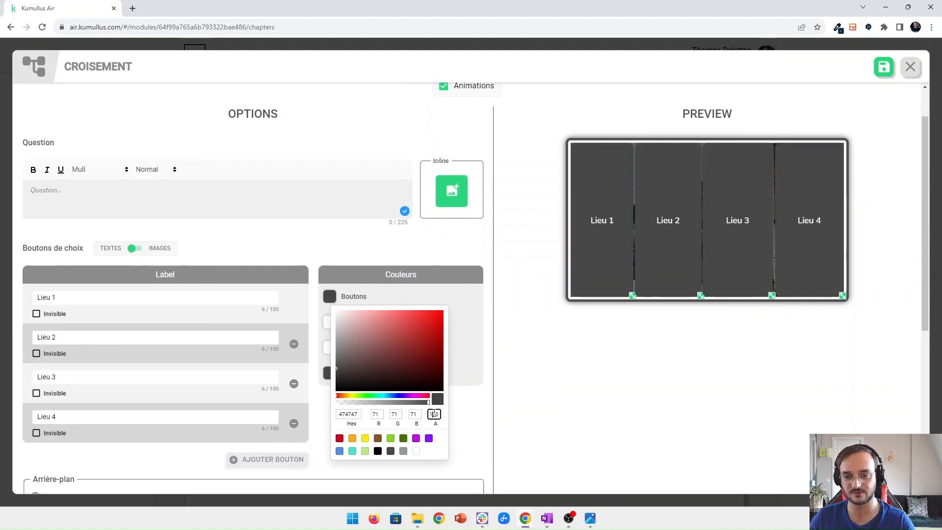
double_click(434, 414)
type("0")
left_click(549, 384)
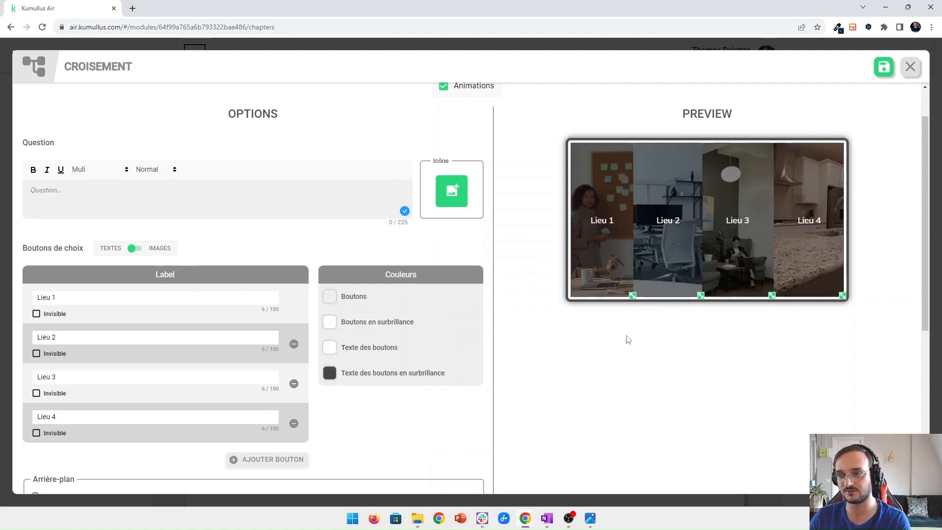
left_click(329, 322)
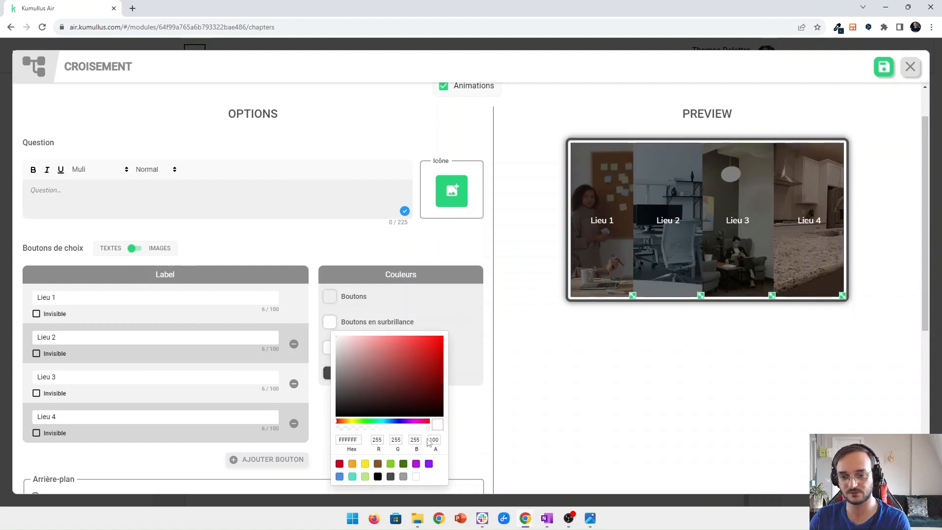
double_click(433, 439)
type("0")
left_click(534, 414)
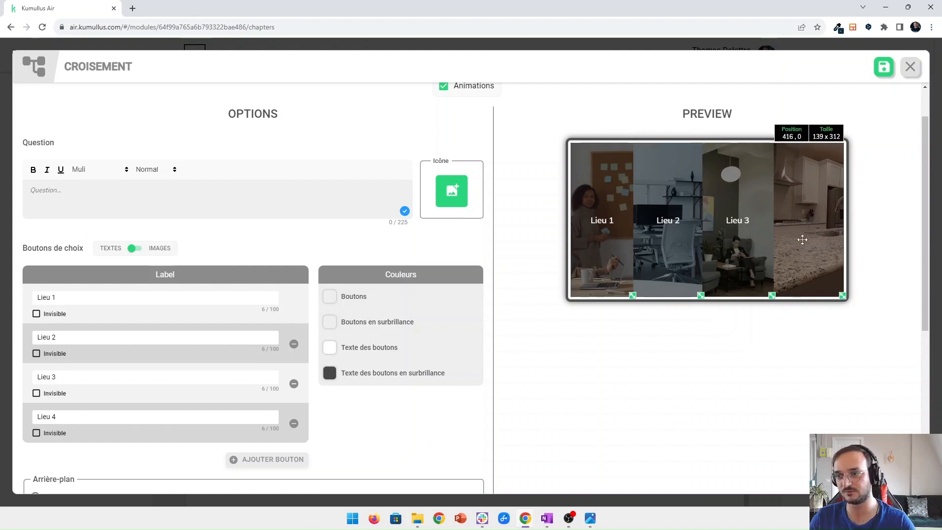
Set the highlighted button text colour to green 29D67D
left_click(330, 373)
scroll(333, 367, "down", 1)
double_click(347, 441)
type("0")
type("9D78D")
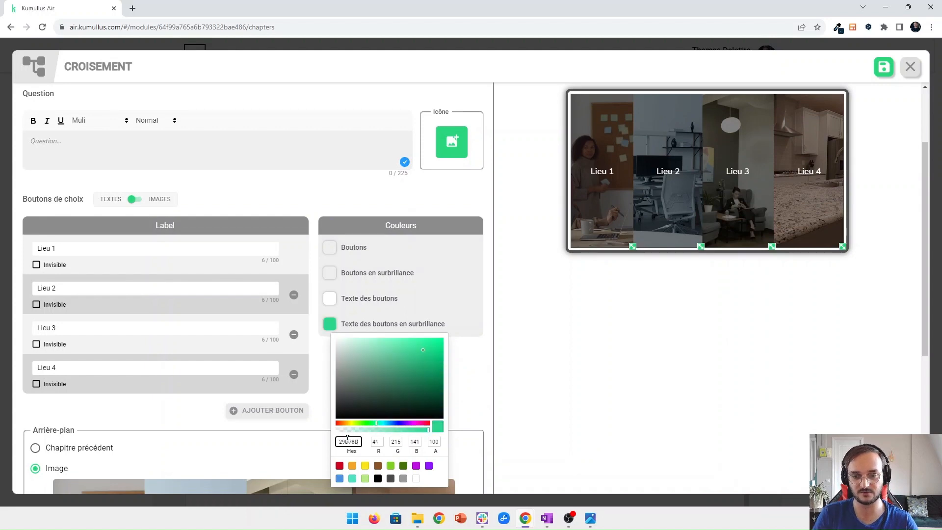
key("BackSpace")
key("BackSpace")
key("BackSpace")
type("67D")
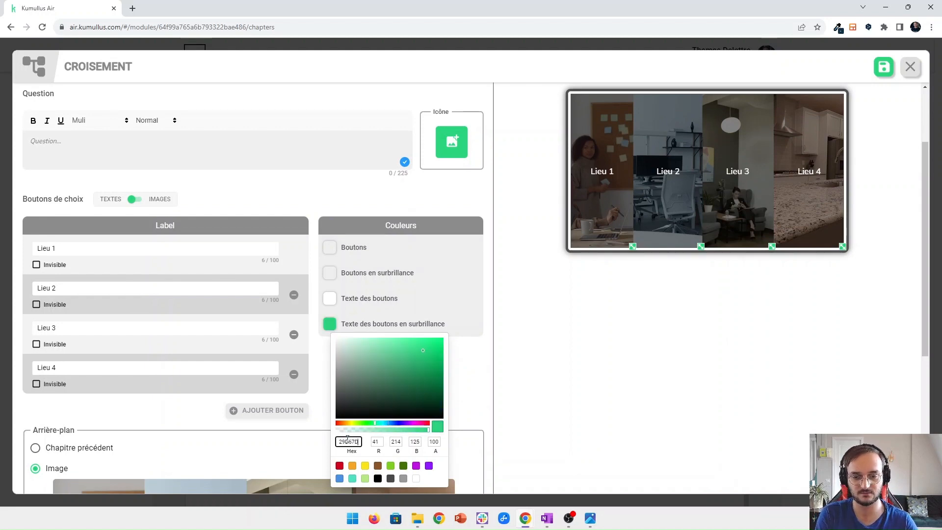
left_click(677, 314)
scroll(682, 308, "up", 2)
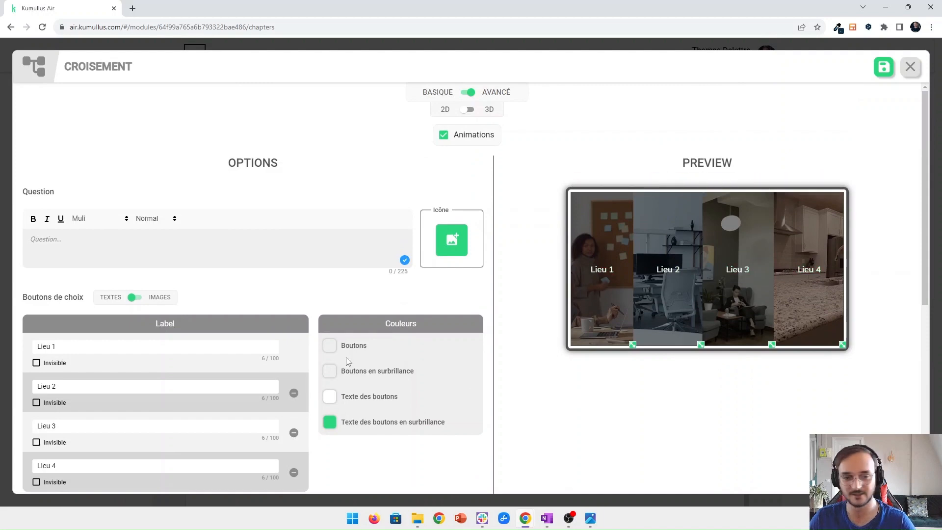
Review the Croisement's background image and the label fields of the four "Lieu" buttons
scroll(216, 307, "down", 2)
scroll(217, 307, "up", 1)
scroll(206, 290, "down", 5)
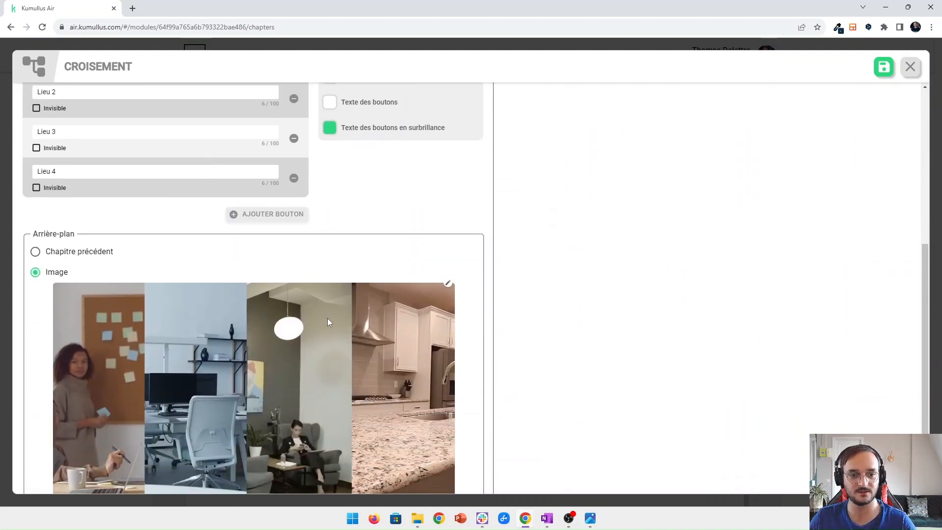
scroll(325, 321, "up", 4)
triple_click(93, 297)
left_click(85, 338)
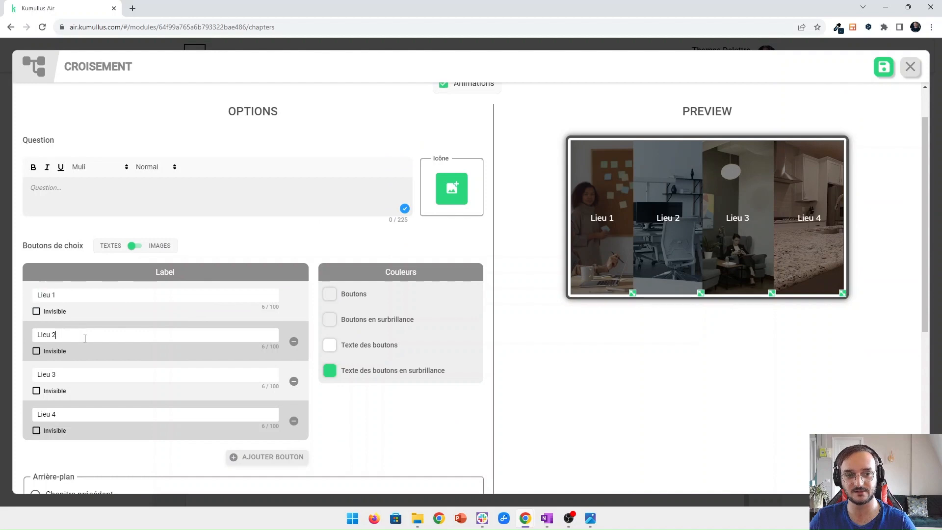
left_click(77, 375)
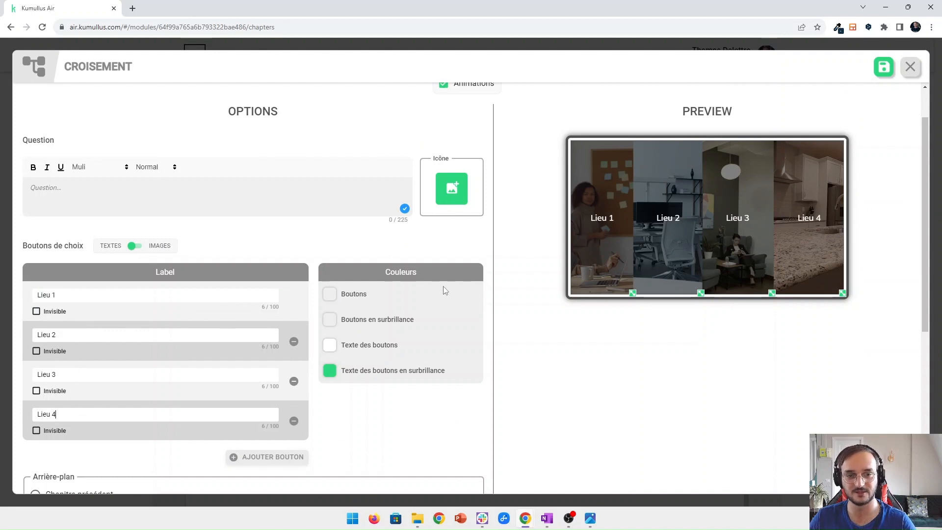
scroll(395, 239, "up", 1)
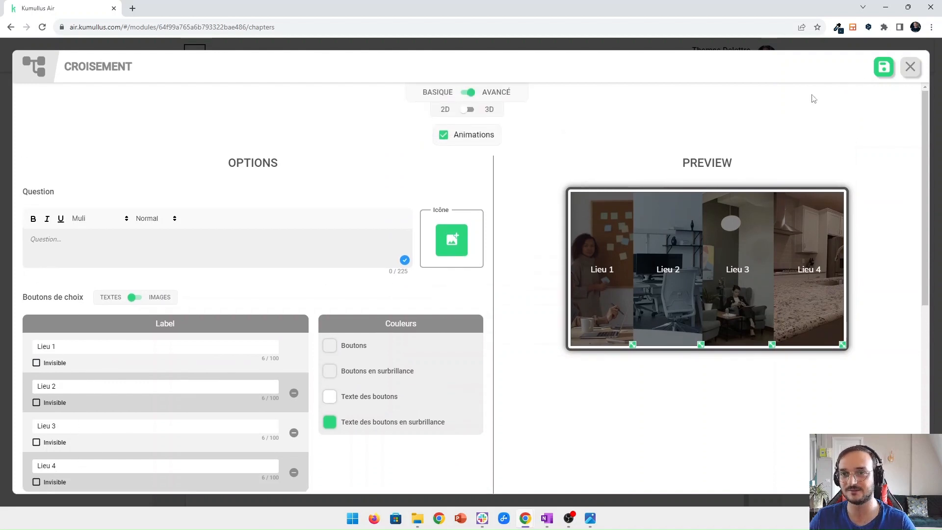
Save the Croisement and test it in the full-screen module preview by choosing "Lieux"
left_click(884, 67)
left_click(345, 165)
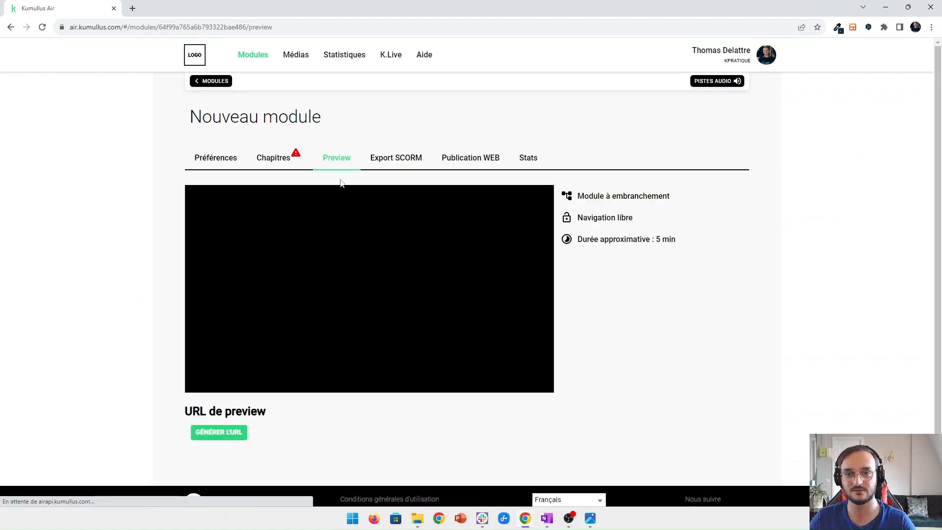
left_click(197, 381)
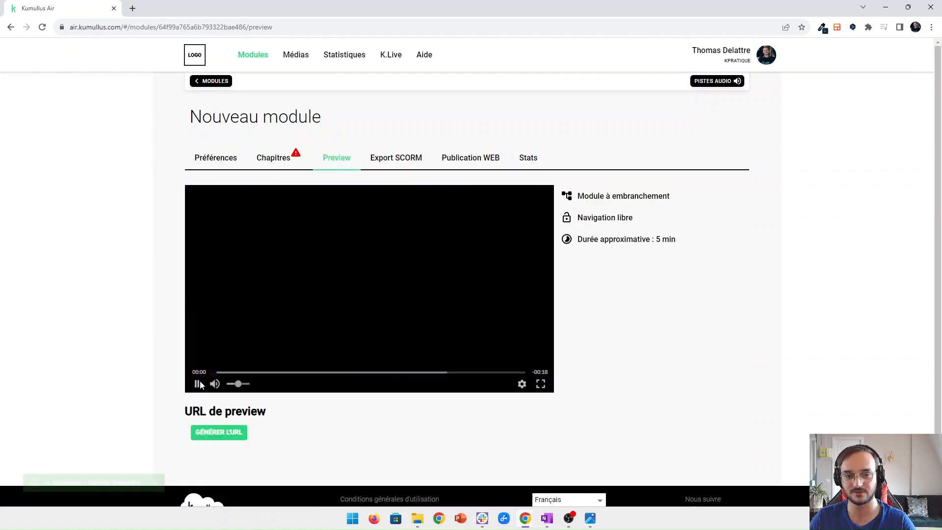
left_click(540, 382)
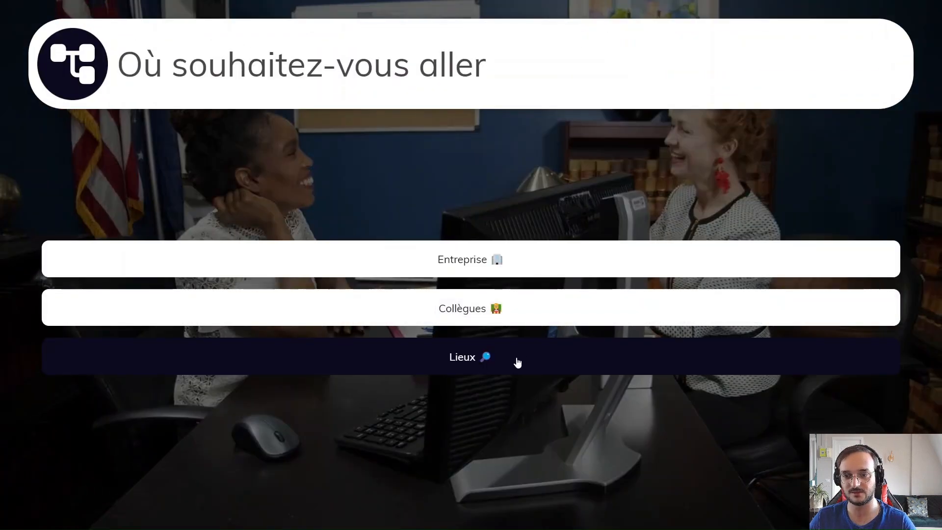
left_click(518, 362)
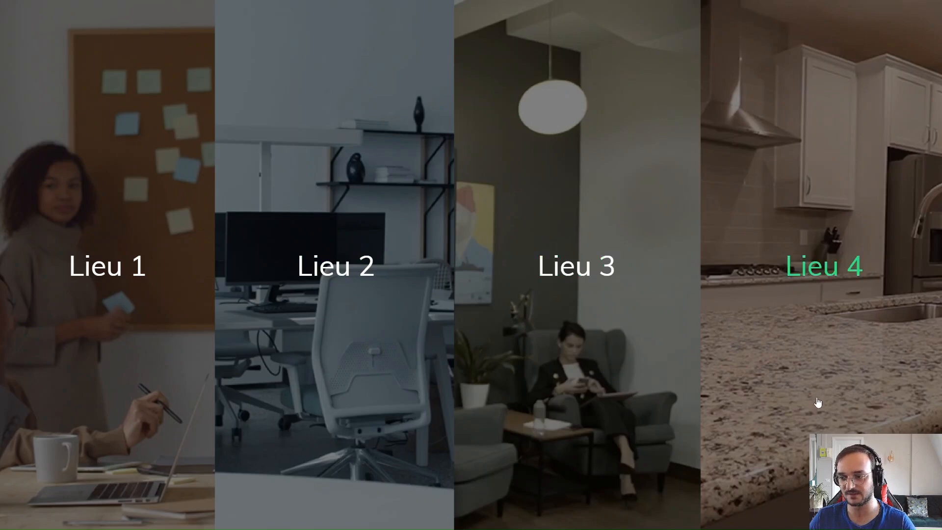
key("Escape")
Open the first chapter branching from the "Lieu" Croisement and add the video "4. salle de pause.mp4" from the KP17 "vidéos" folder
left_click(283, 157)
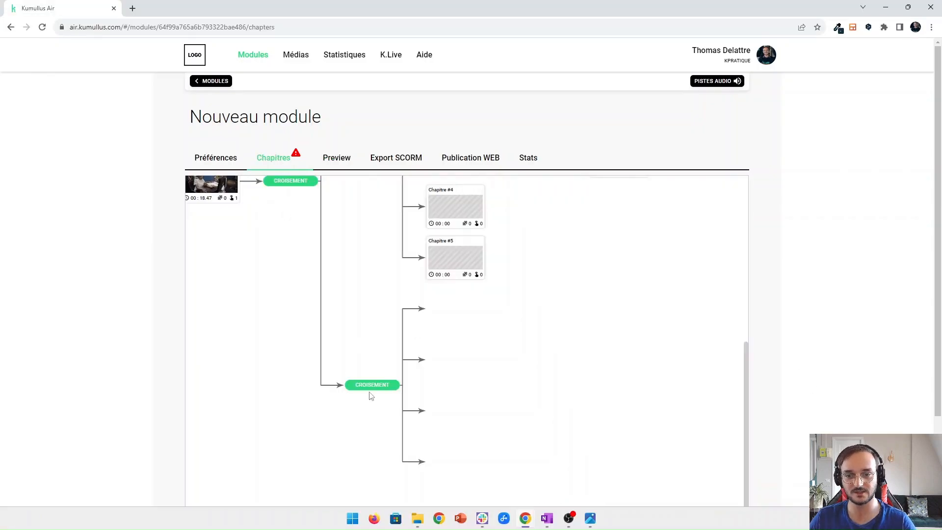
left_click(438, 309)
left_click(452, 328)
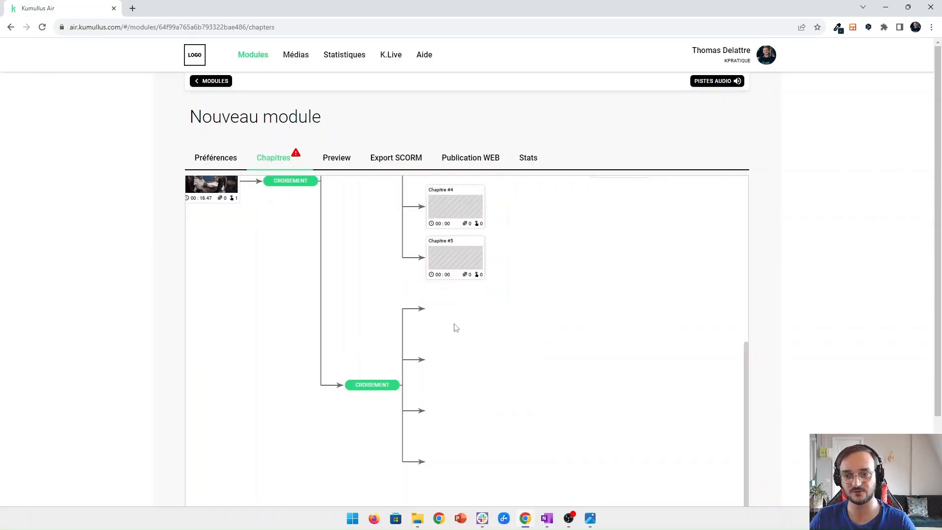
left_click(452, 317)
left_click(260, 216)
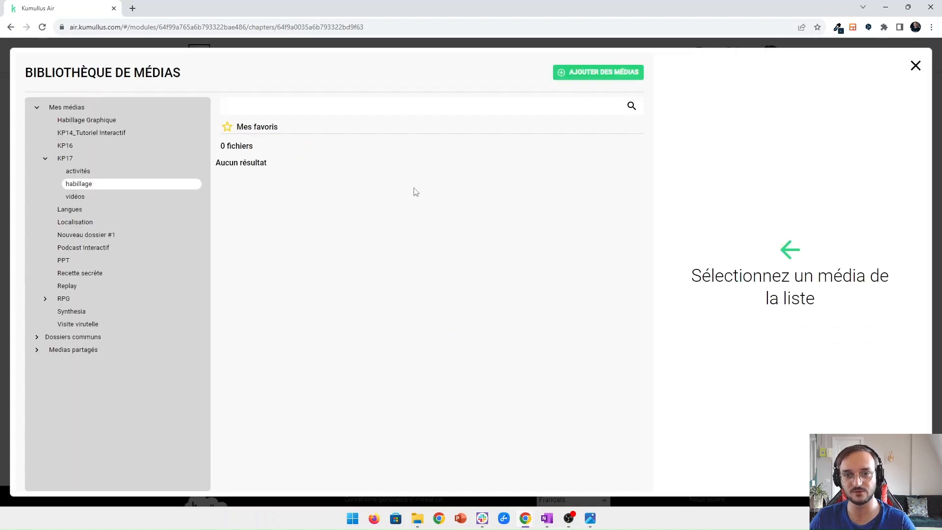
left_click(147, 171)
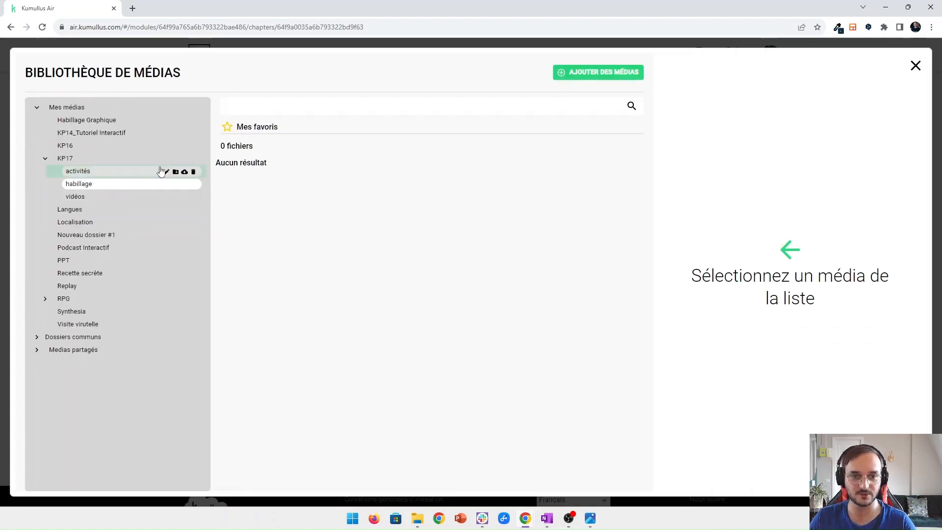
left_click(123, 196)
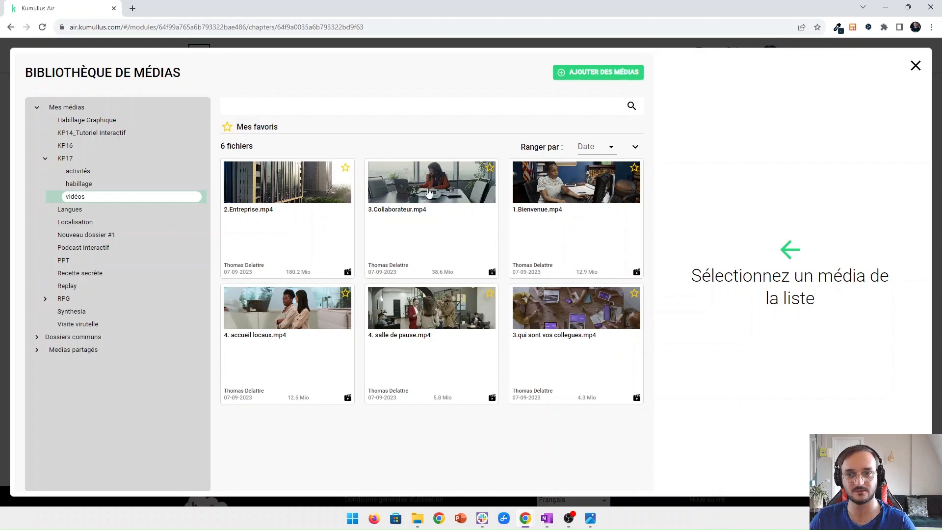
left_click(424, 318)
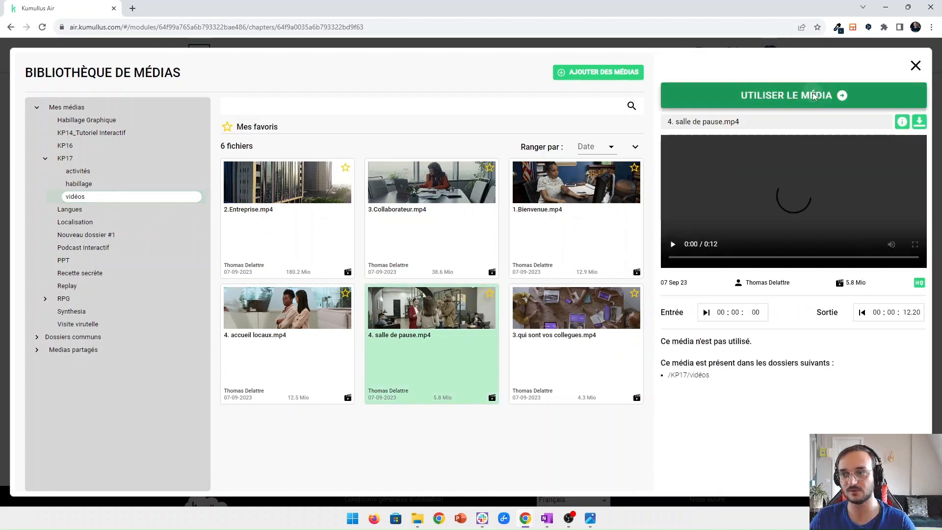
left_click(813, 105)
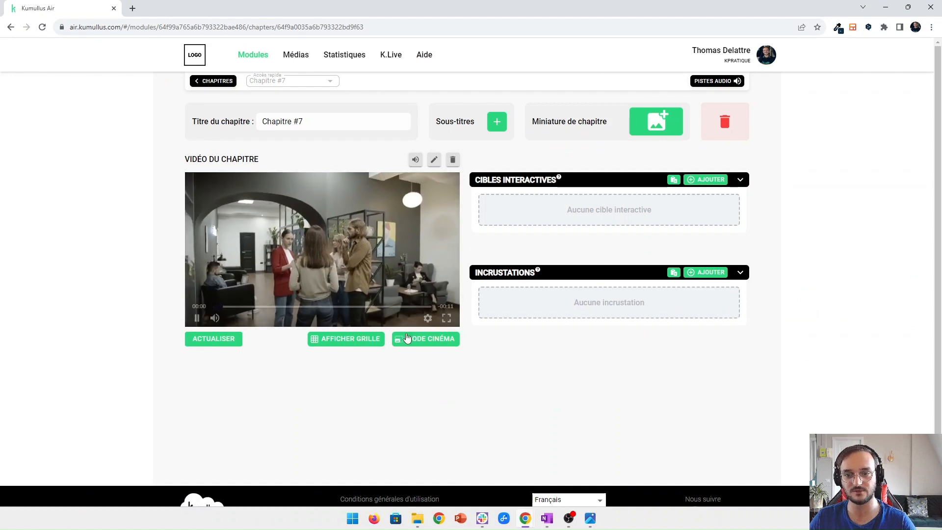
Show the chapter video in cinema mode, play it and pause it at about 3 seconds
left_click(426, 338)
left_click(460, 274)
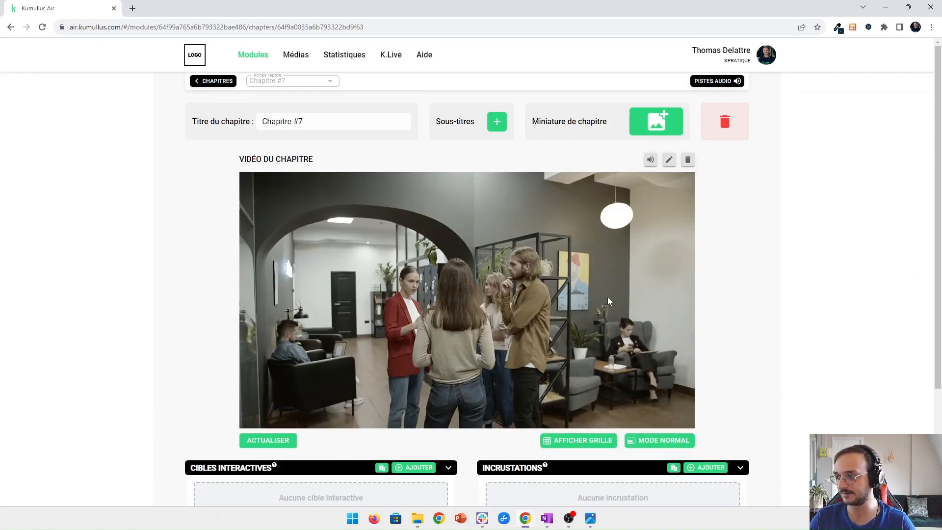
left_click(404, 278)
scroll(540, 280, "down", 1)
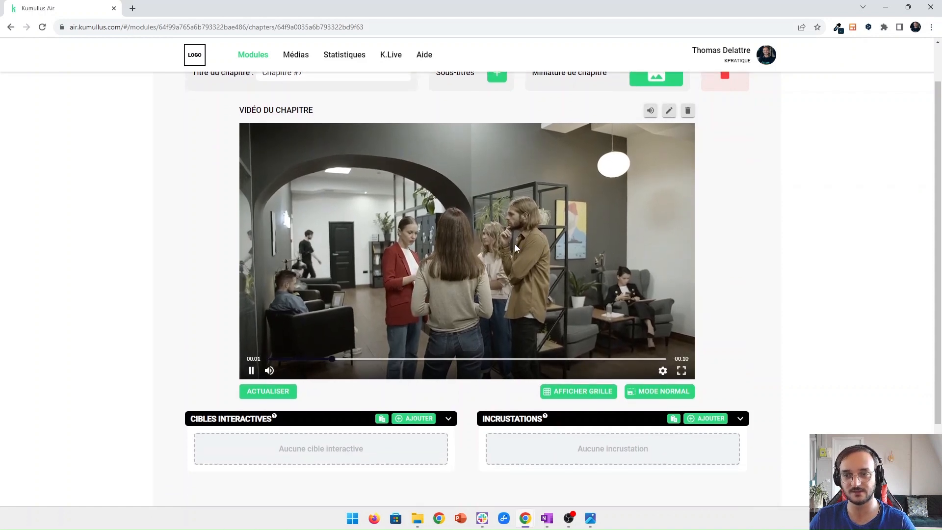
left_click(484, 287)
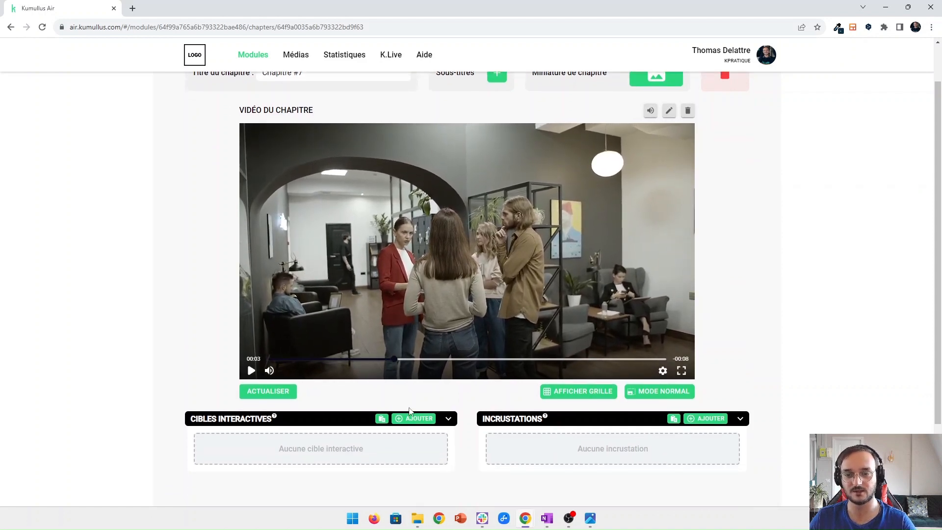
Examine the interactive target types offered for the Chapitre #7 video and close the selection without adding one
left_click(416, 420)
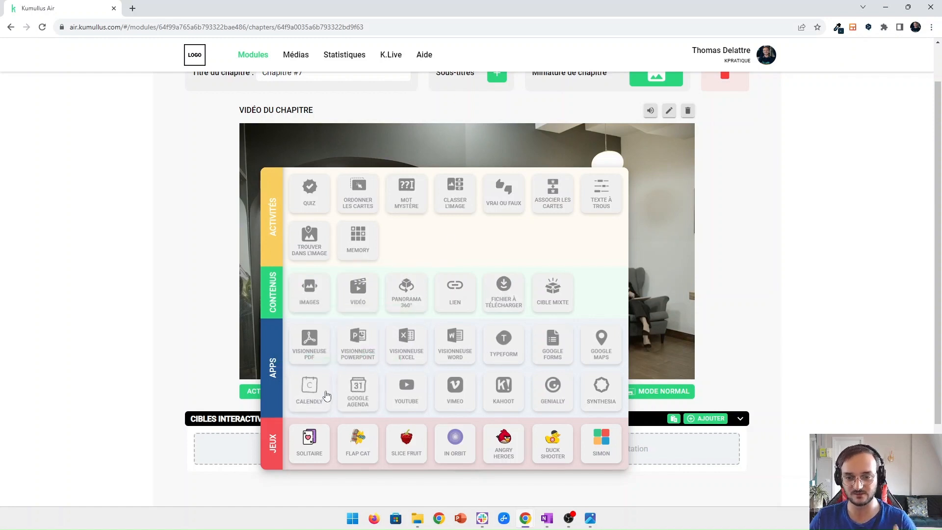
left_click(220, 330)
scroll(219, 331, "up", 1)
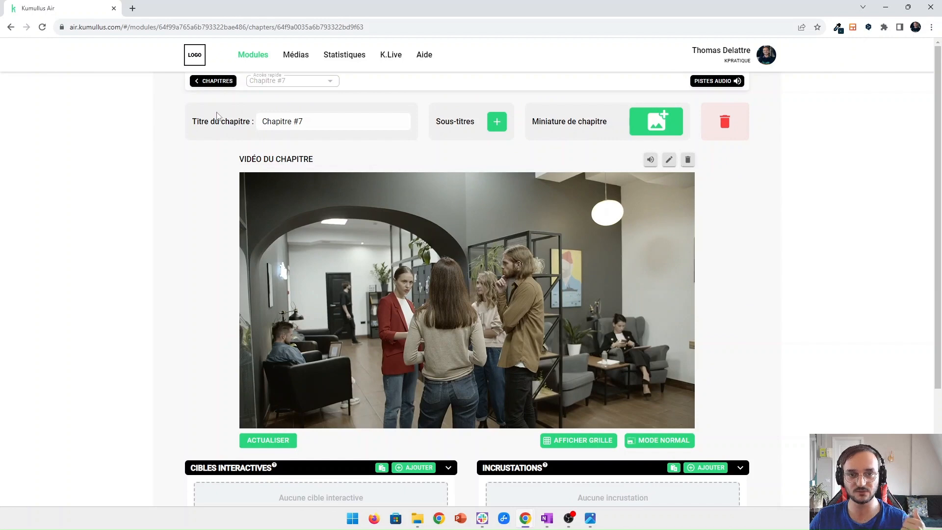
Return to the module's chapter tree and review its branches, from the "valeurs" chapter down to the "Lieu" Croisement
left_click(220, 83)
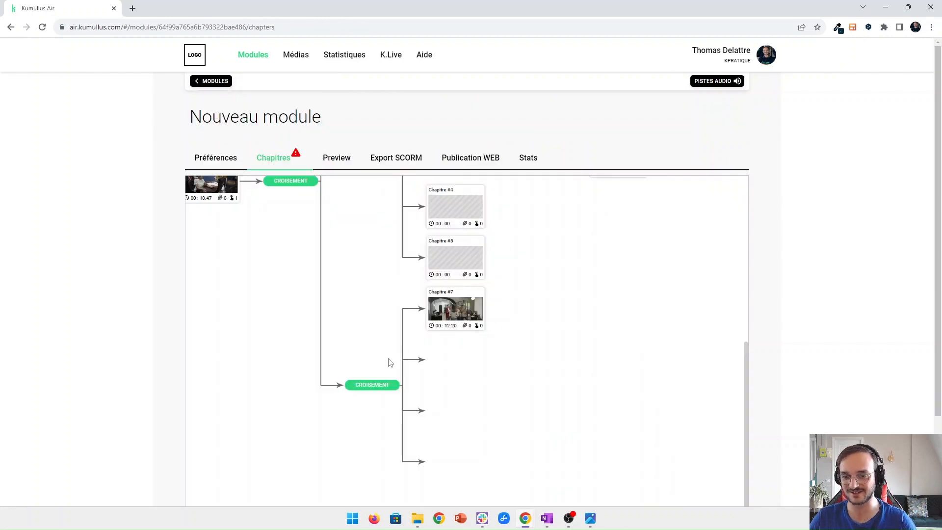
scroll(478, 335, "up", 7)
scroll(431, 345, "down", 6)
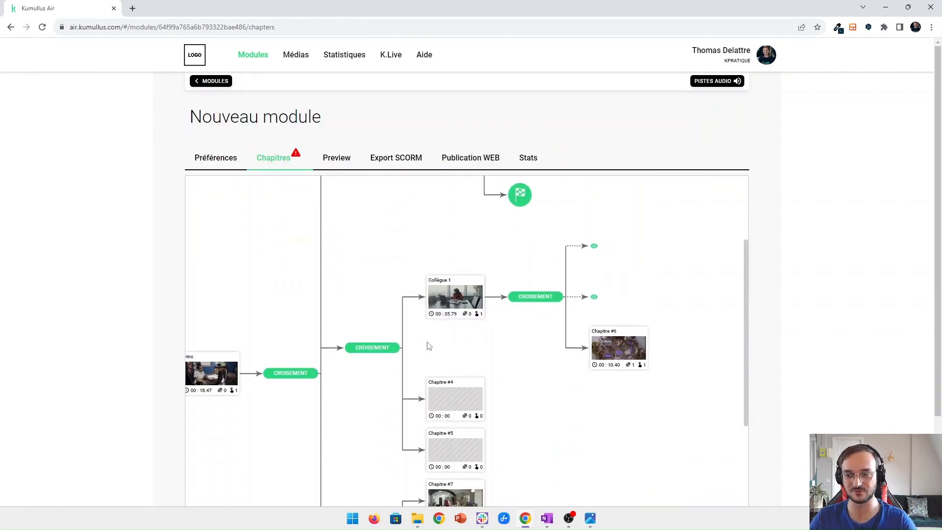
scroll(484, 309, "up", 6)
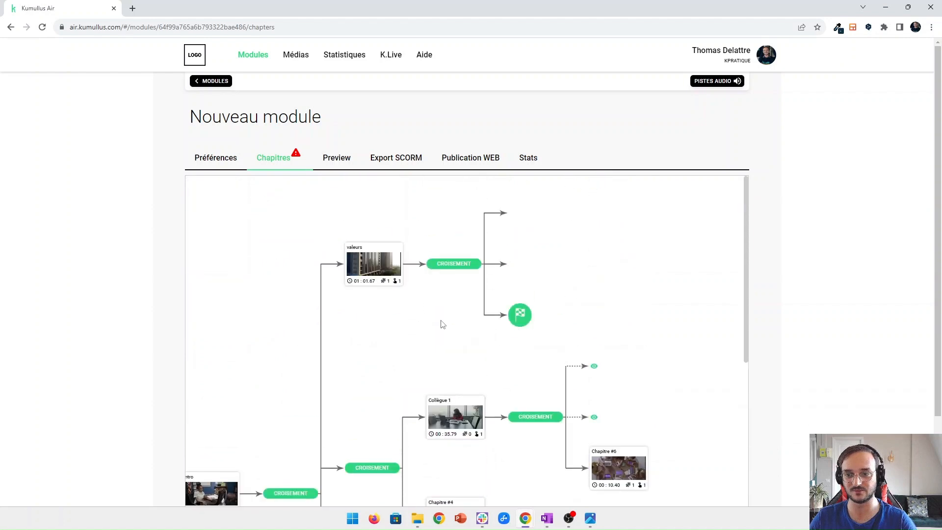
scroll(466, 325, "down", 1)
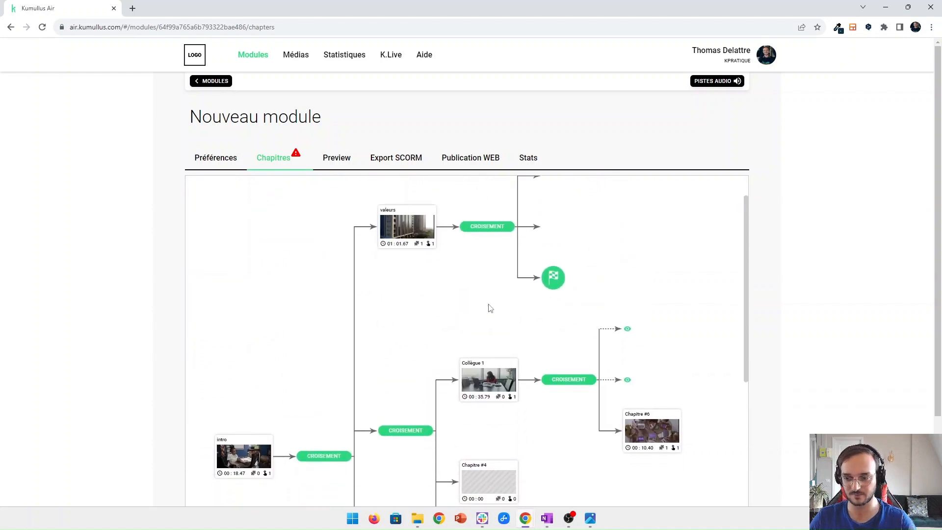
scroll(488, 307, "down", 6)
scroll(563, 308, "up", 5)
scroll(573, 308, "up", 1)
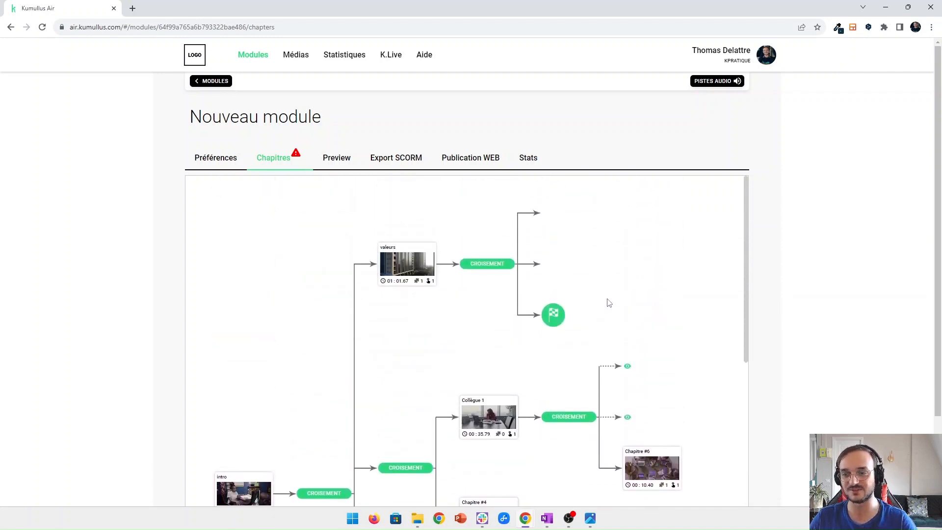